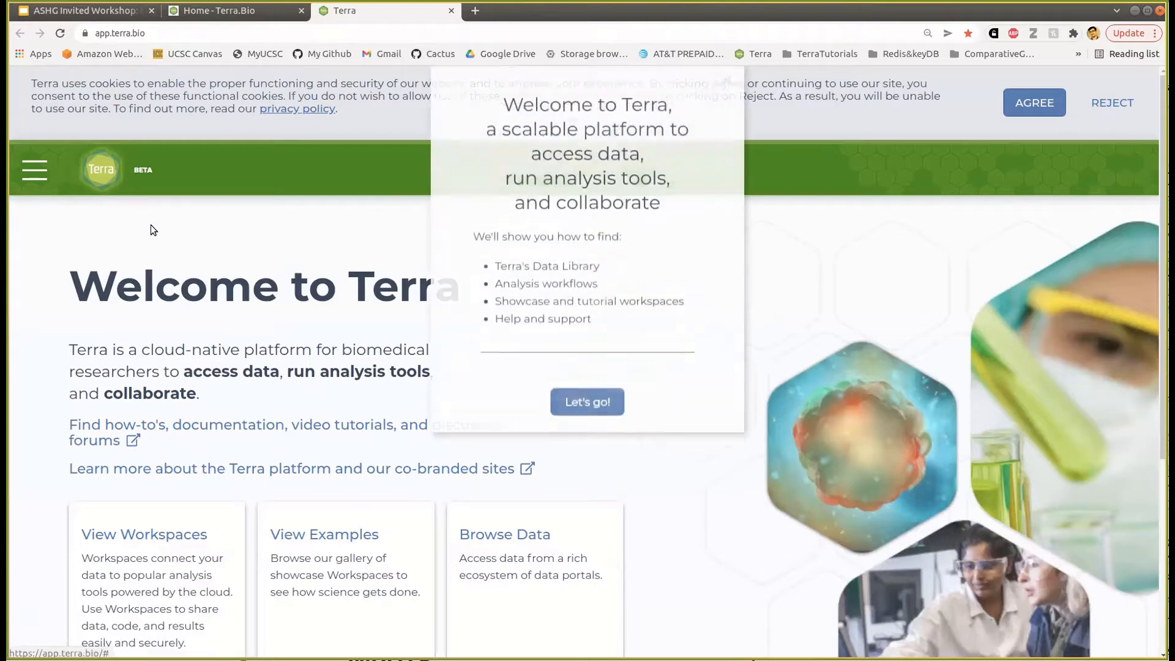
- Dismiss the welcome popup and go to the Workspaces list
left_click(725, 102)
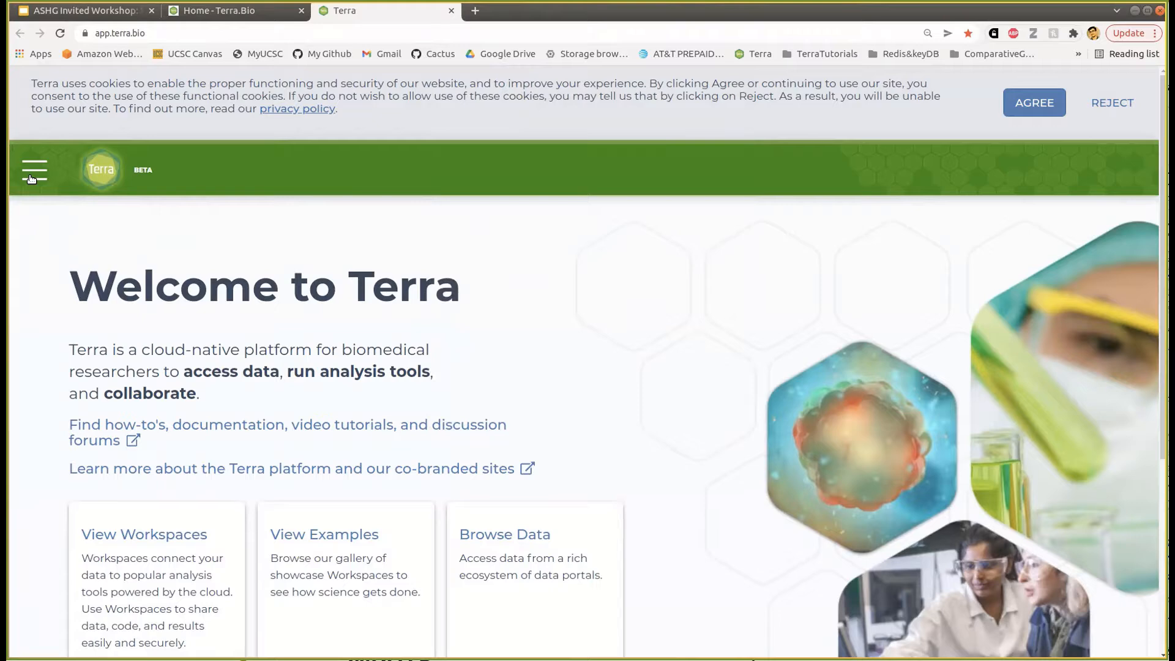
left_click(31, 178)
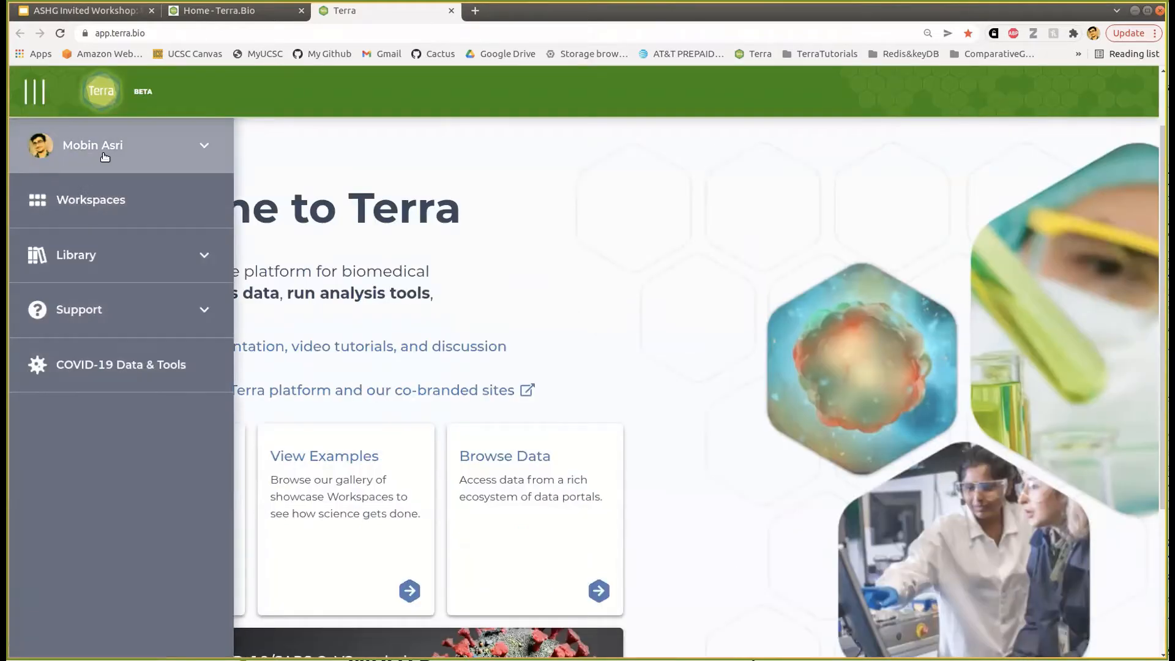
left_click(67, 208)
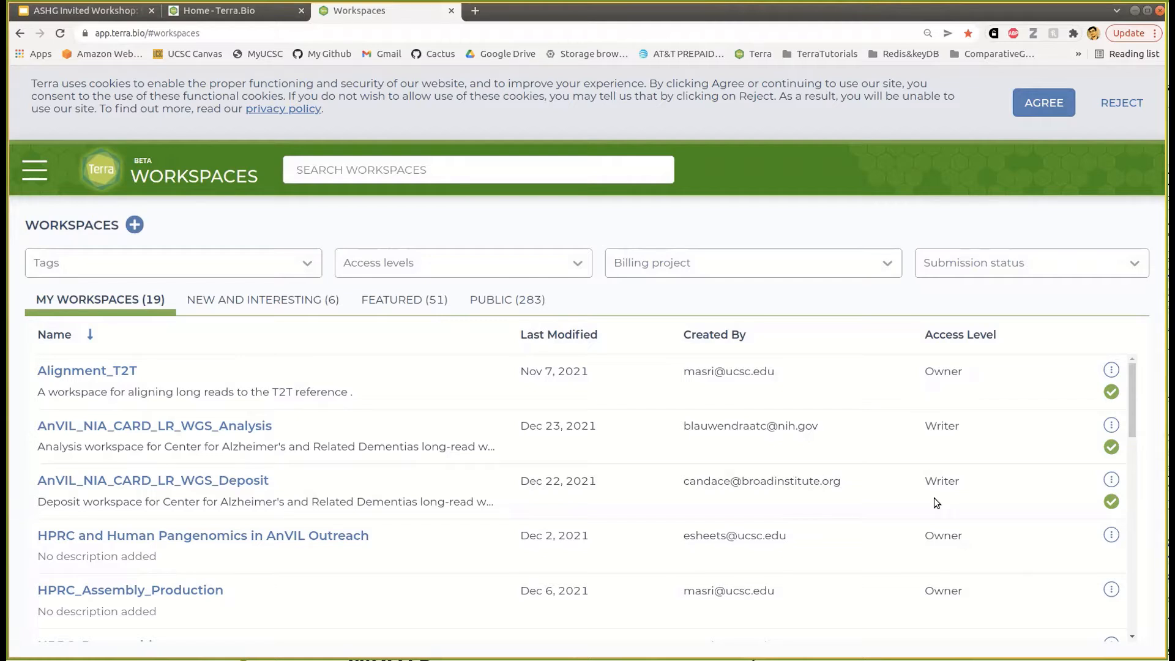
- Show the public workspaces filtered by the search term 'pangenome'
mouse_move(563, 420)
left_click(498, 310)
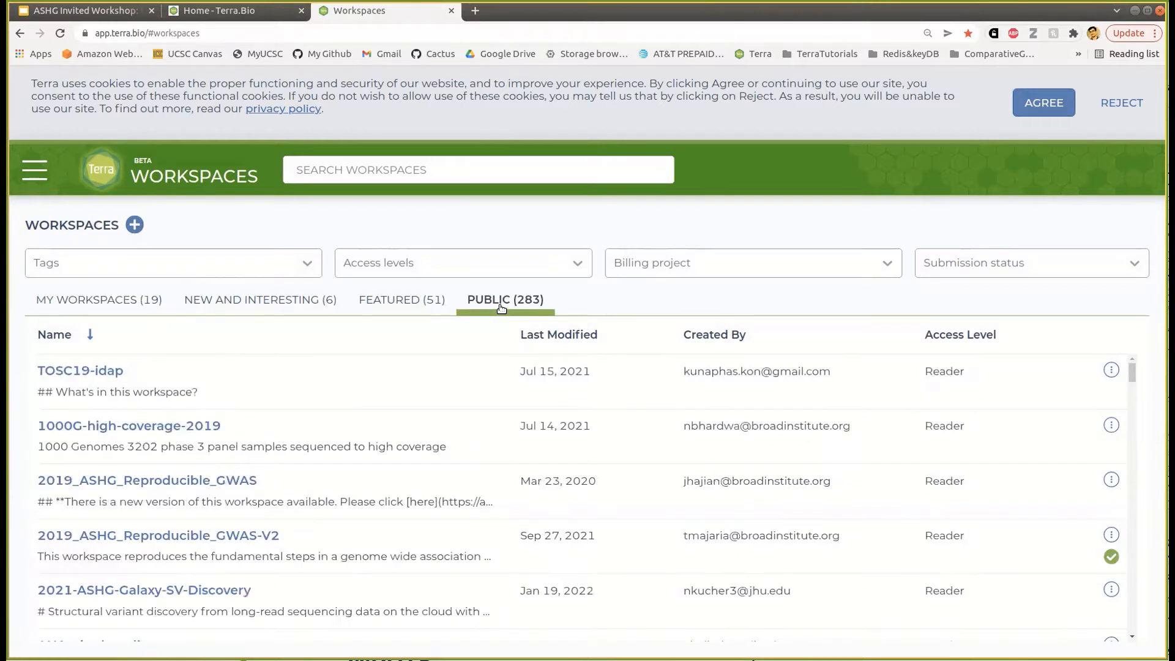
left_click(372, 173)
type("pange")
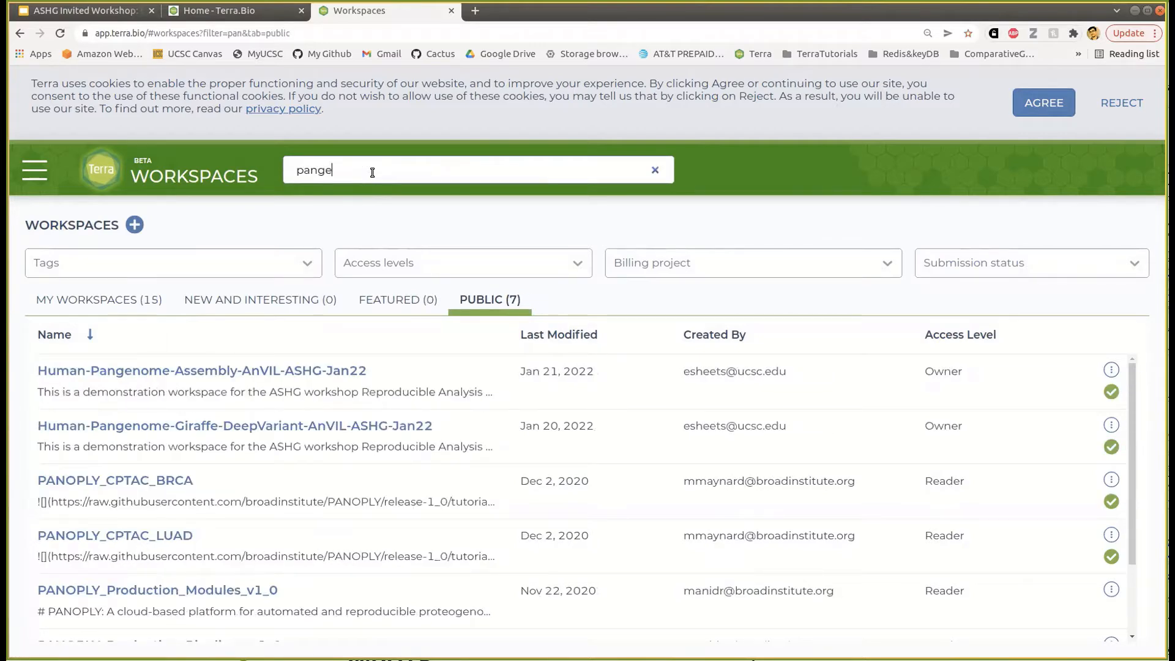
type("no,")
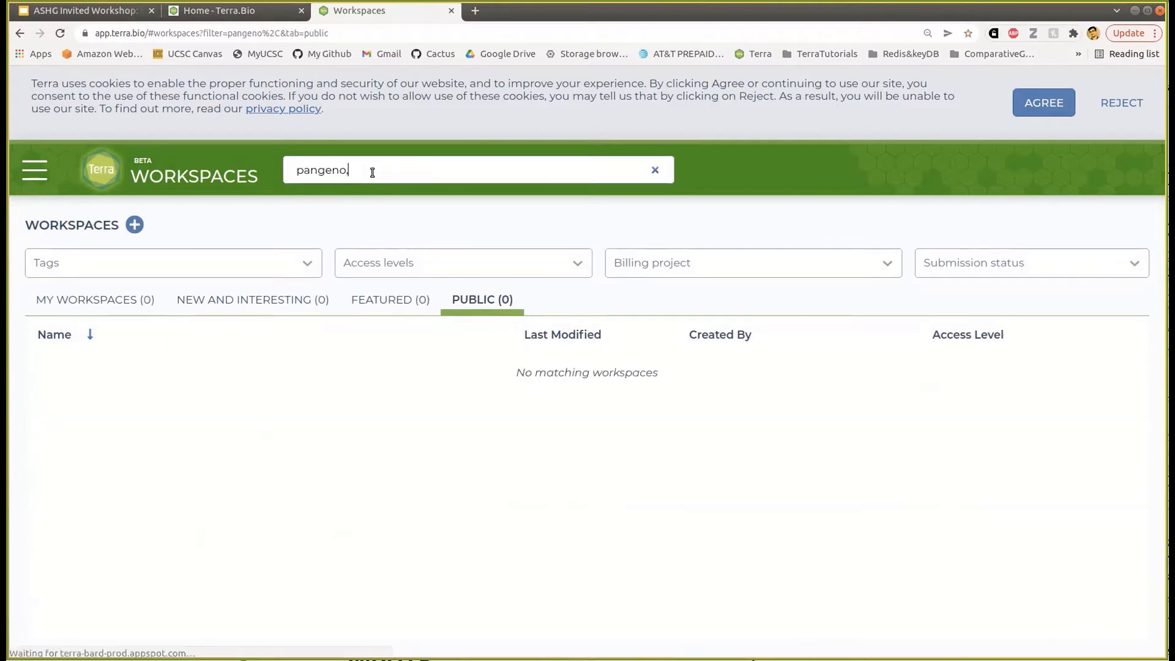
key("BackSpace")
type("me")
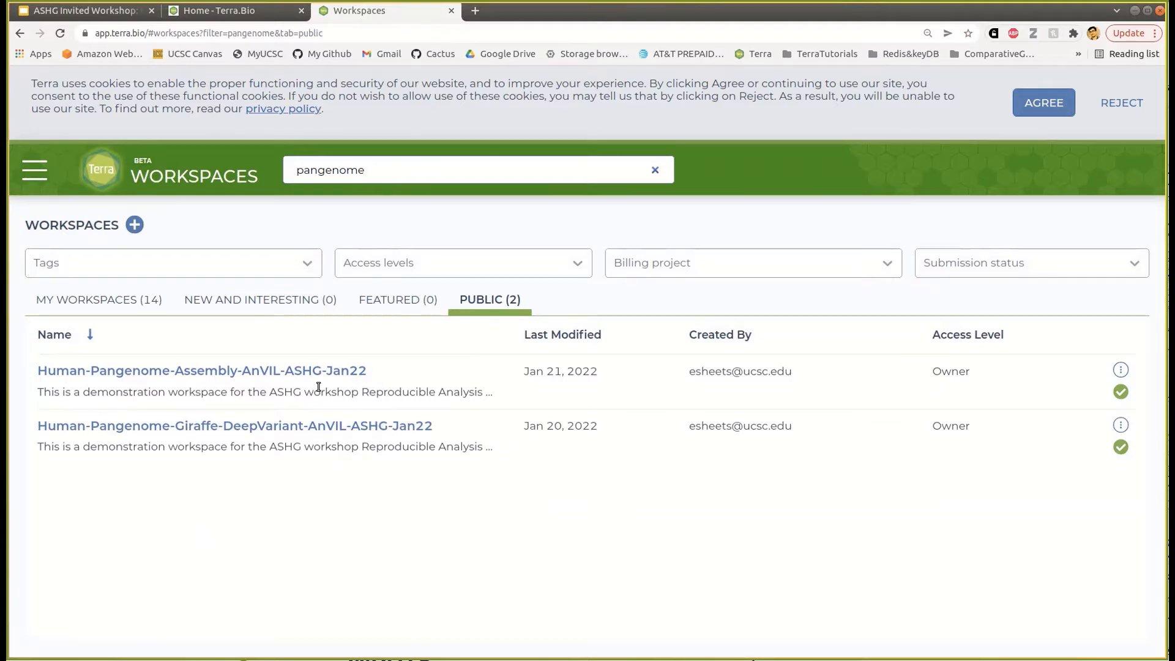
- Open Human-Pangenome-Assembly-AnVIL-ASHG-Jan22 and read its Dashboard description of TrioHifiasmAssembly
left_click(196, 371)
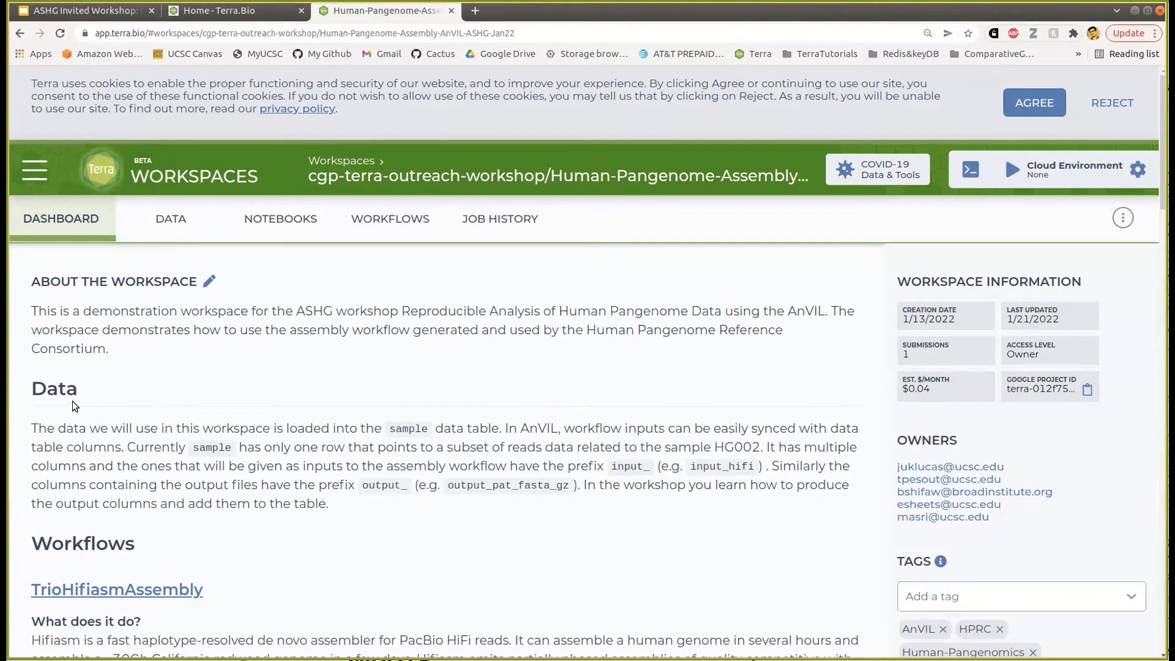
scroll(215, 512, "down", 3)
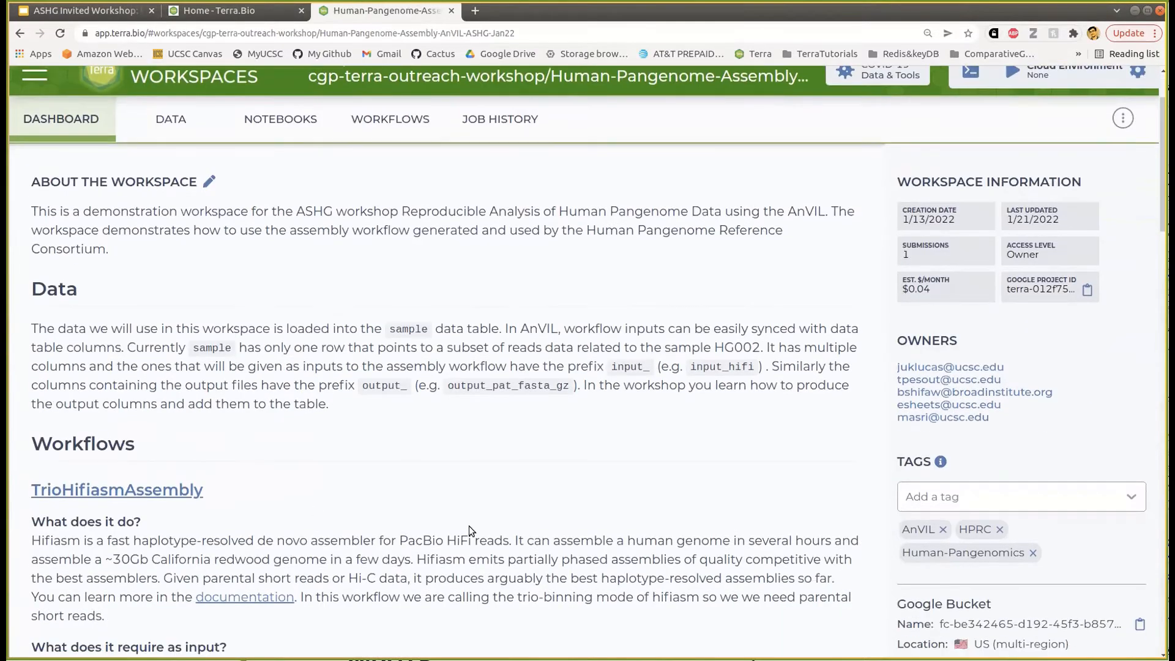
scroll(469, 526, "down", 1)
scroll(451, 536, "down", 2)
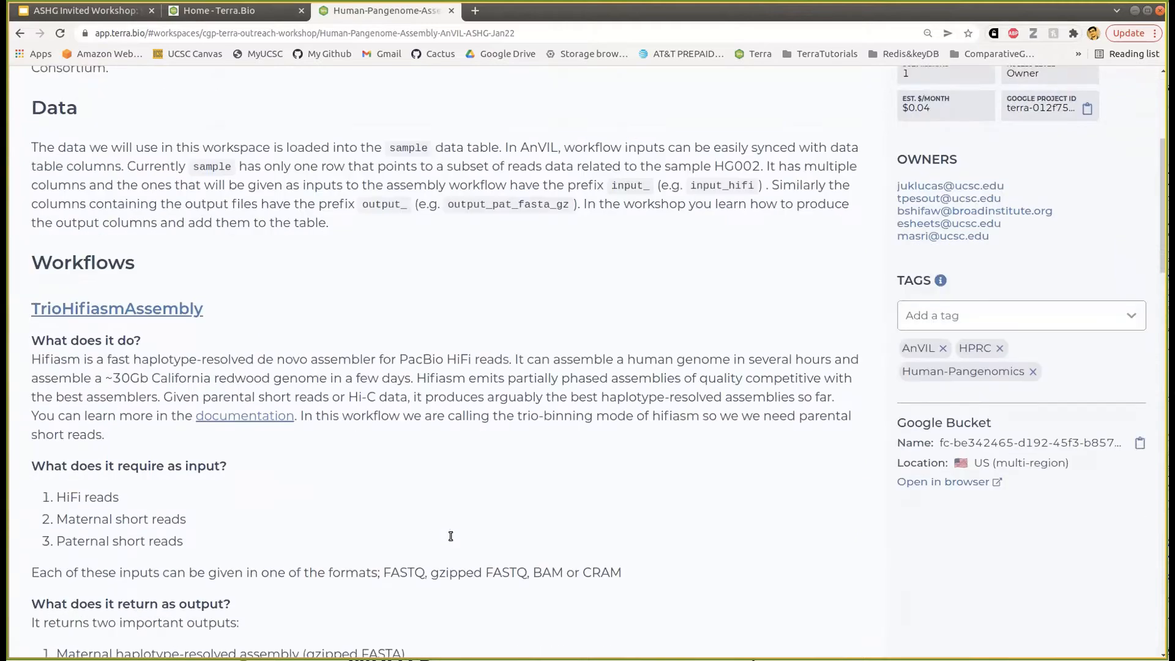
scroll(451, 536, "down", 3)
scroll(124, 433, "down", 4)
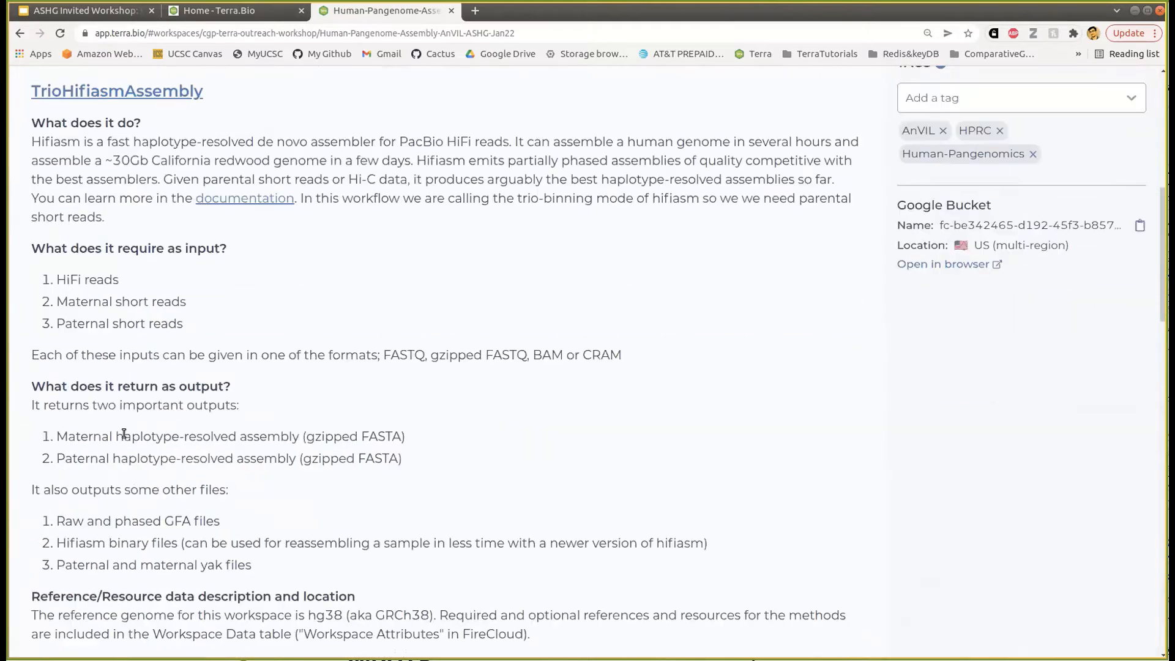
scroll(279, 395, "down", 3)
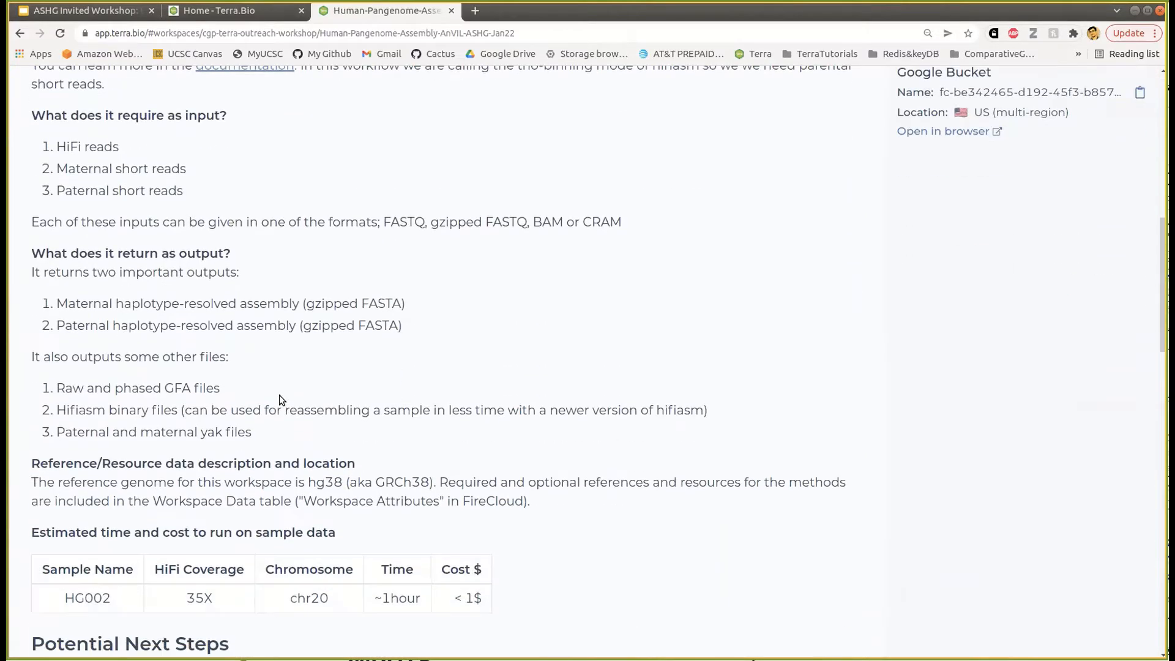
scroll(279, 395, "down", 7)
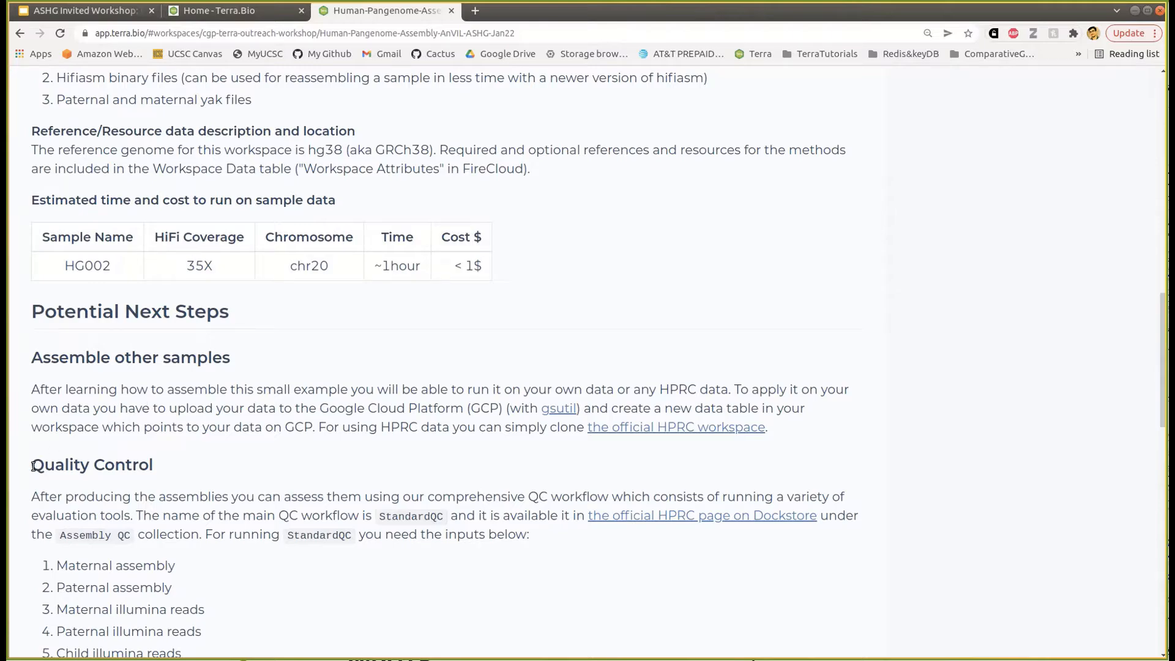
scroll(398, 498, "down", 5)
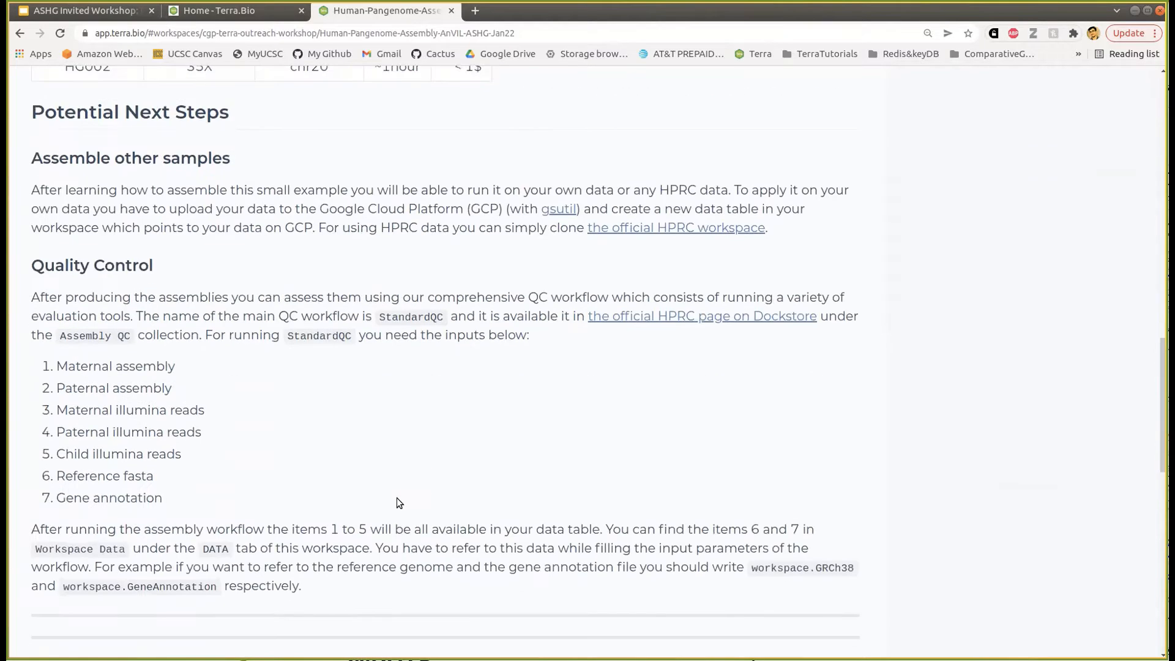
scroll(396, 497, "up", 15)
scroll(397, 499, "up", 3)
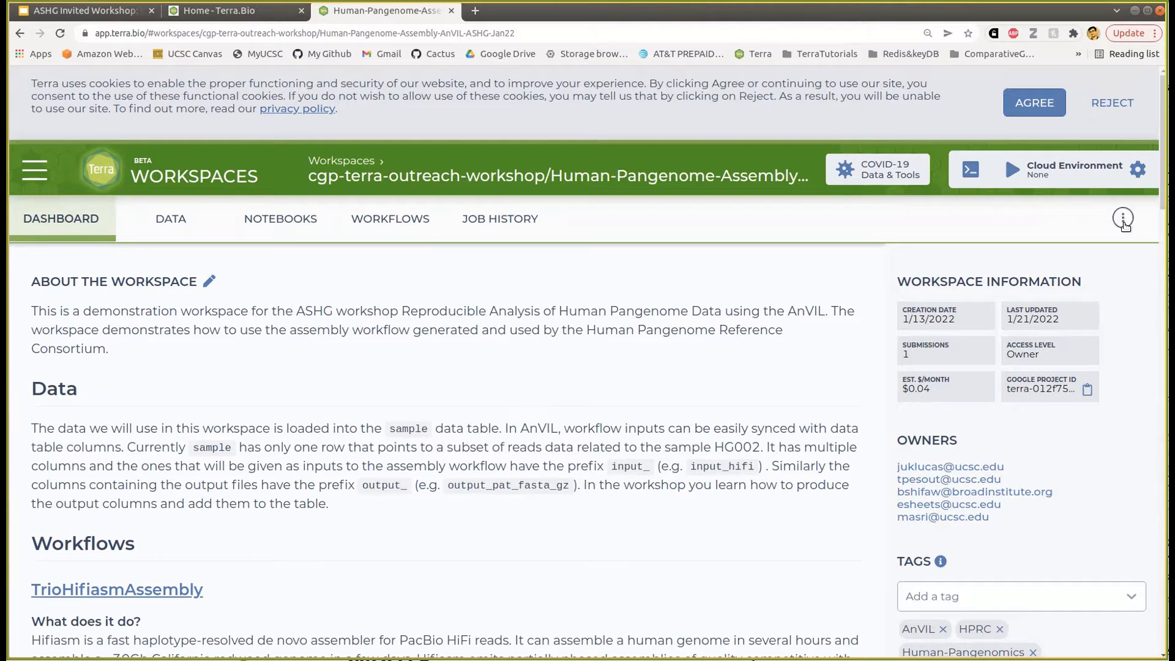
left_click(1125, 219)
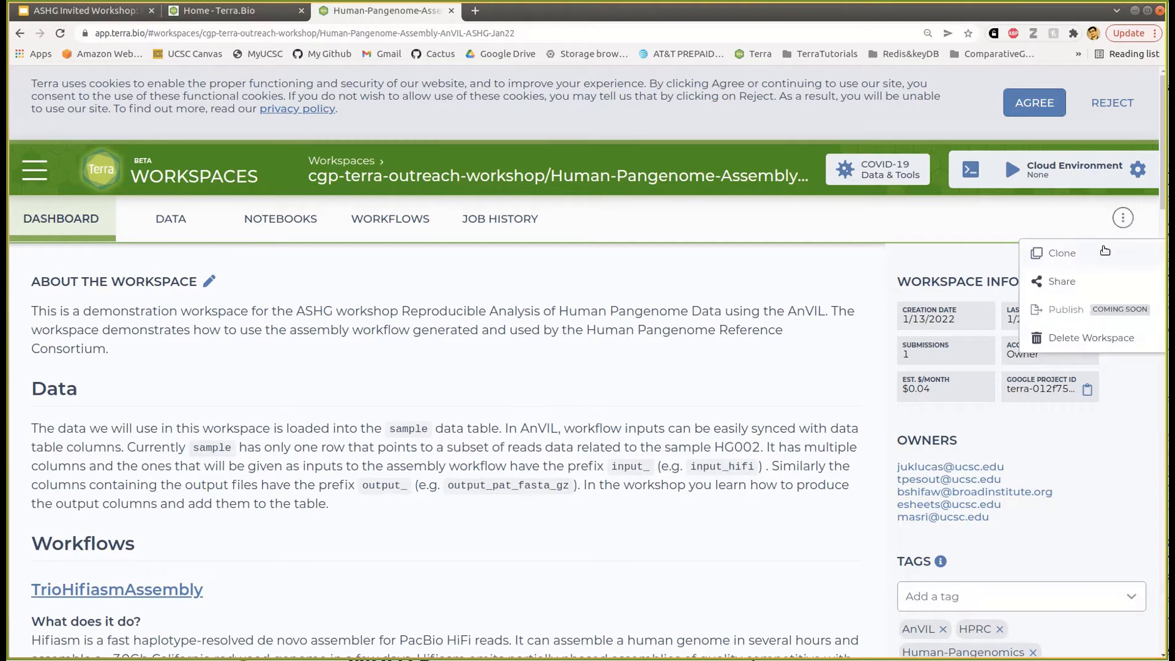
left_click(1062, 254)
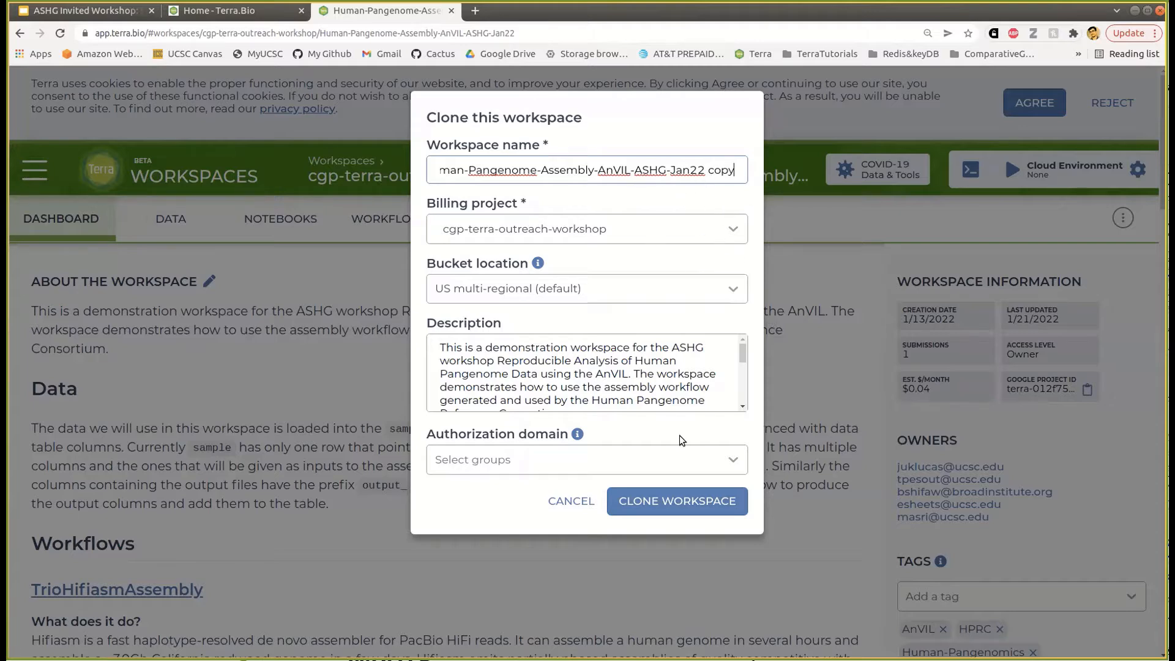
left_click(664, 509)
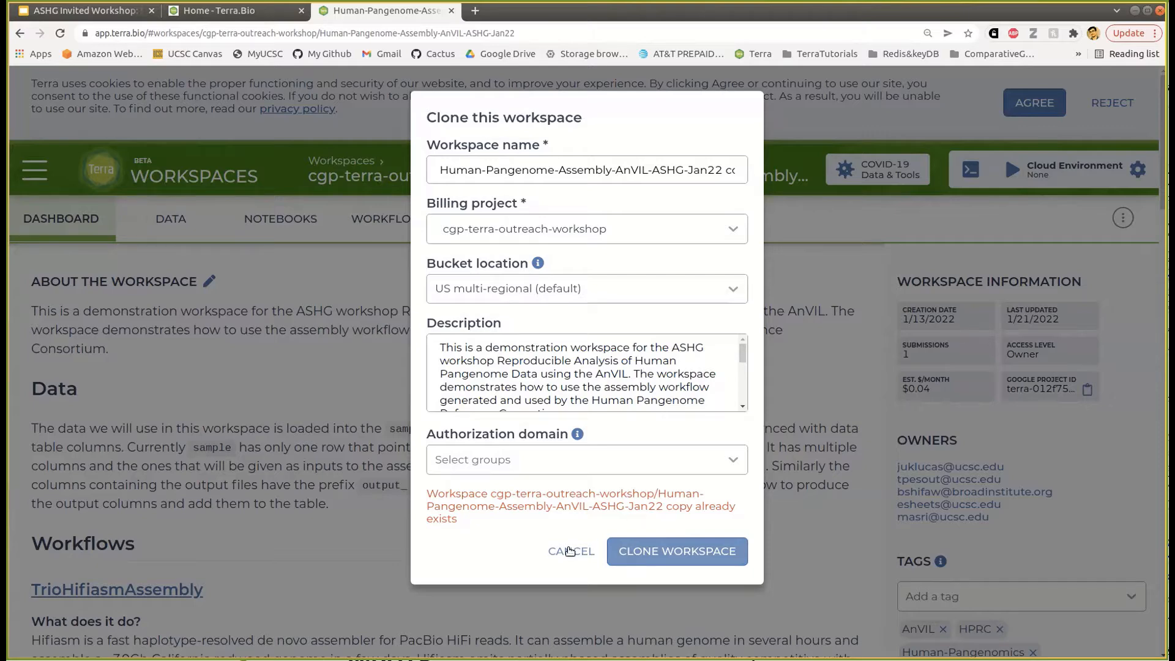
left_click(570, 551)
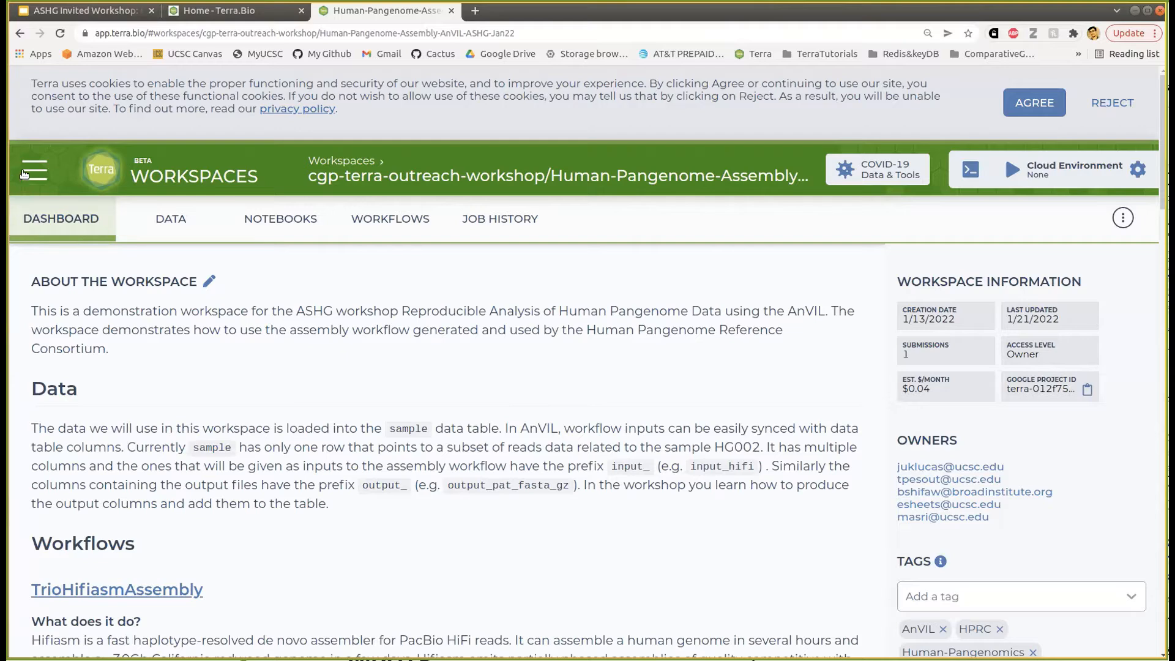
- Open the 'Human-Pangenome-Assembly-AnVIL-ASHG-Jan22 copy' workspace from My Workspaces
left_click(34, 170)
left_click(131, 204)
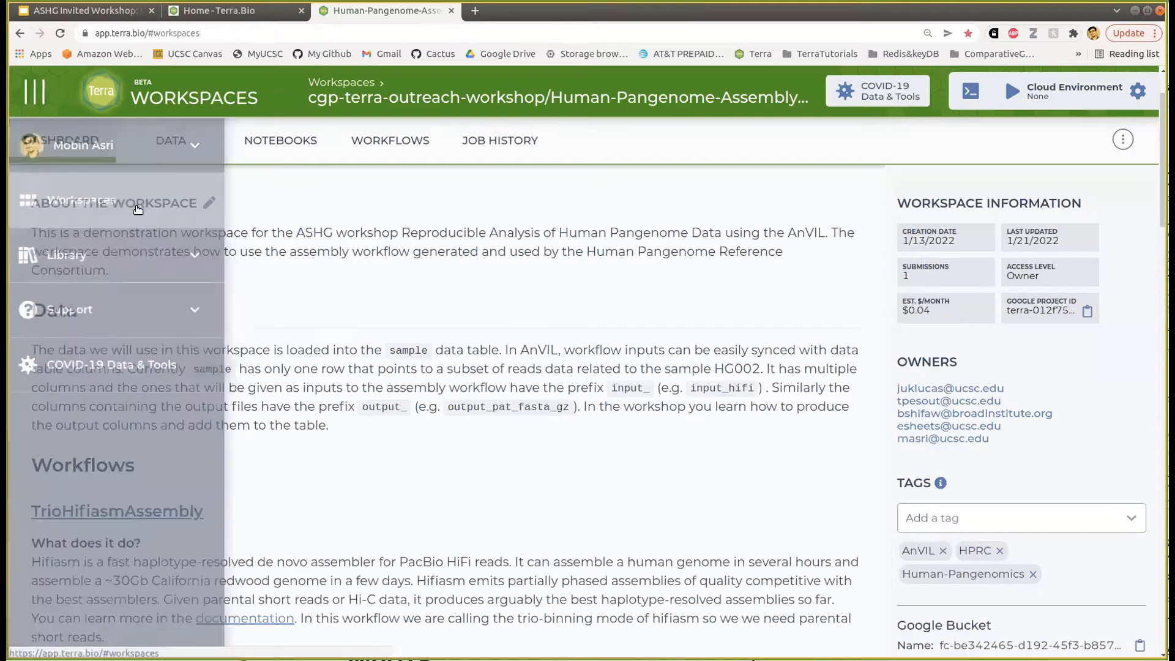
scroll(494, 449, "down", 3)
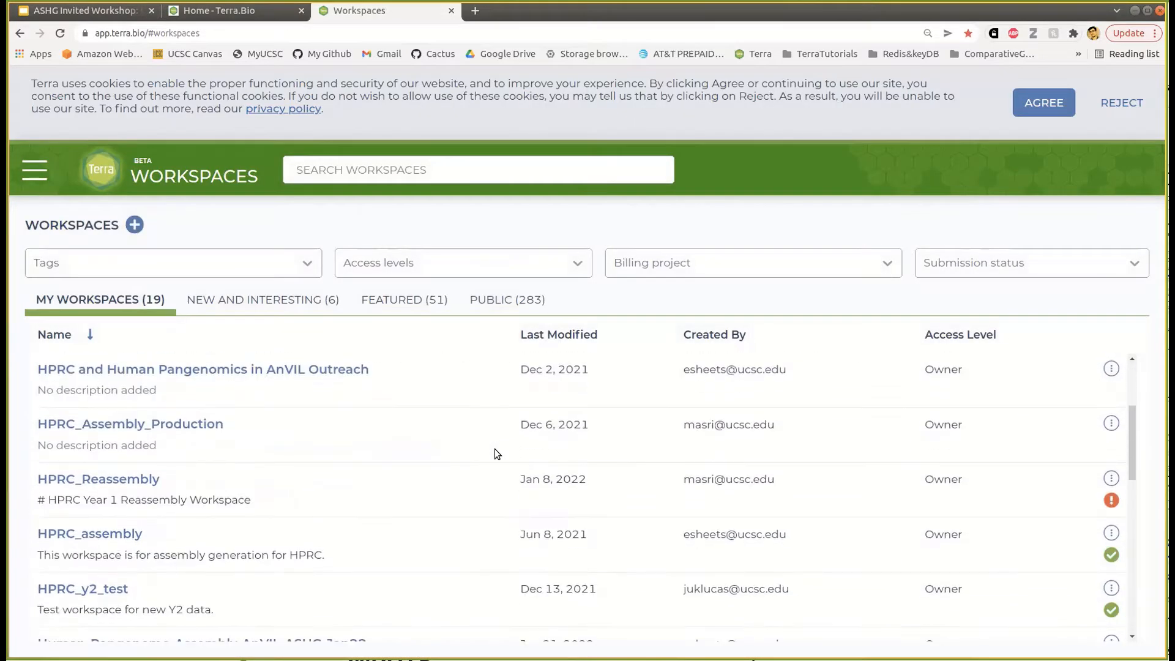
scroll(425, 485, "down", 2)
scroll(426, 489, "down", 2)
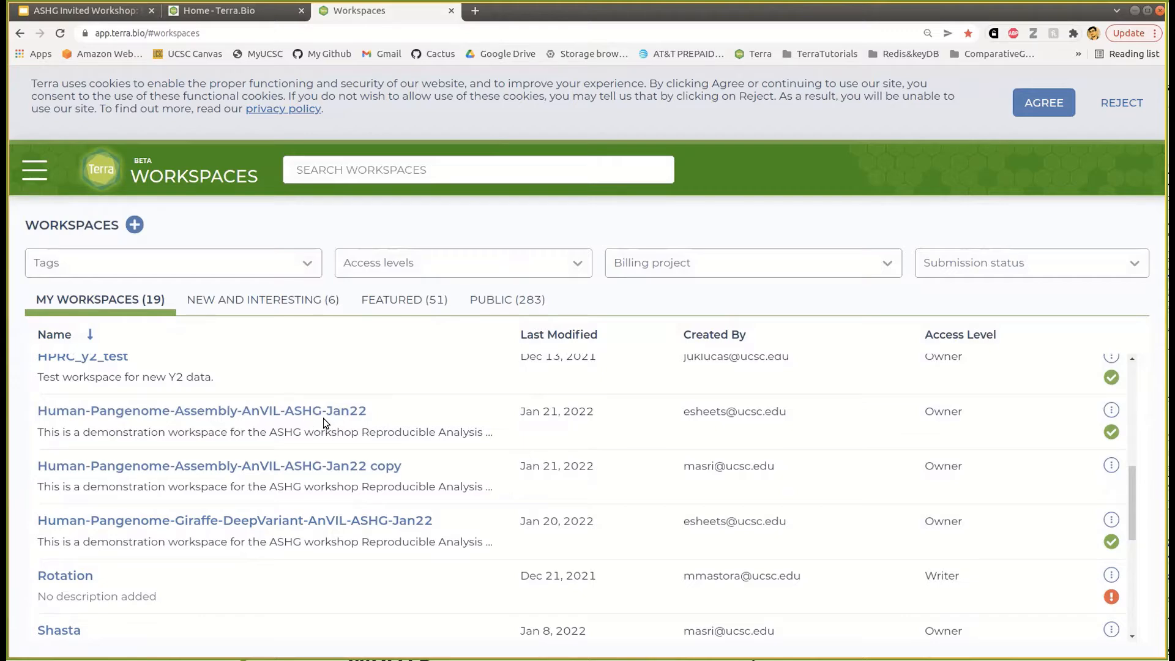
left_click(367, 467)
scroll(577, 339, "down", 3)
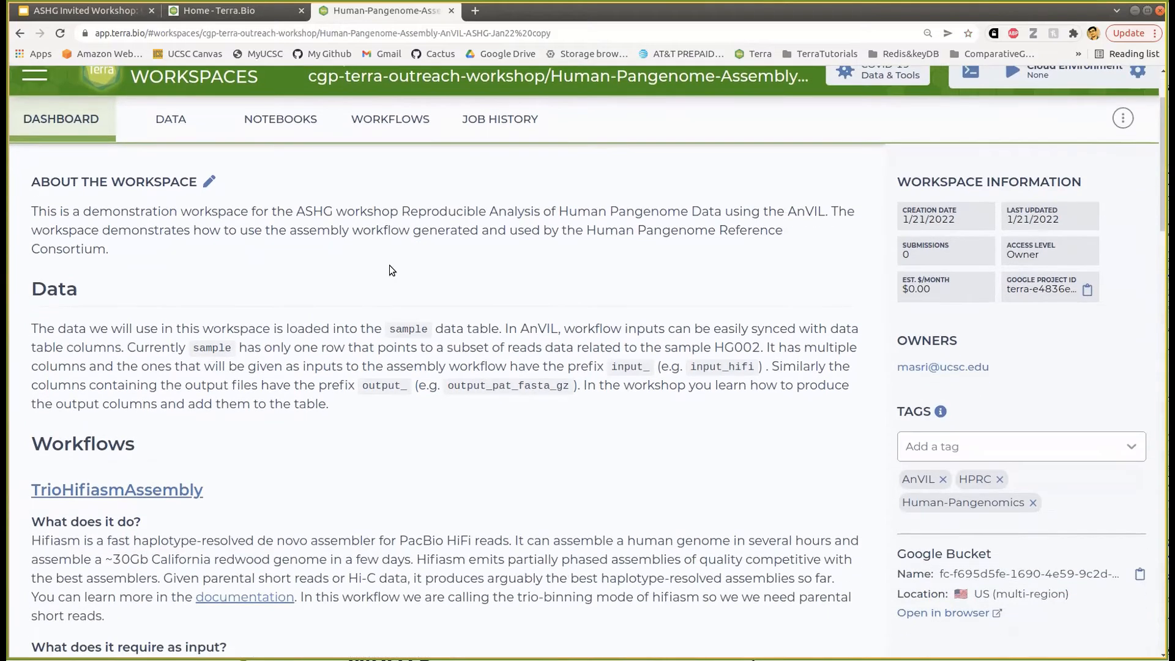
scroll(390, 276, "up", 3)
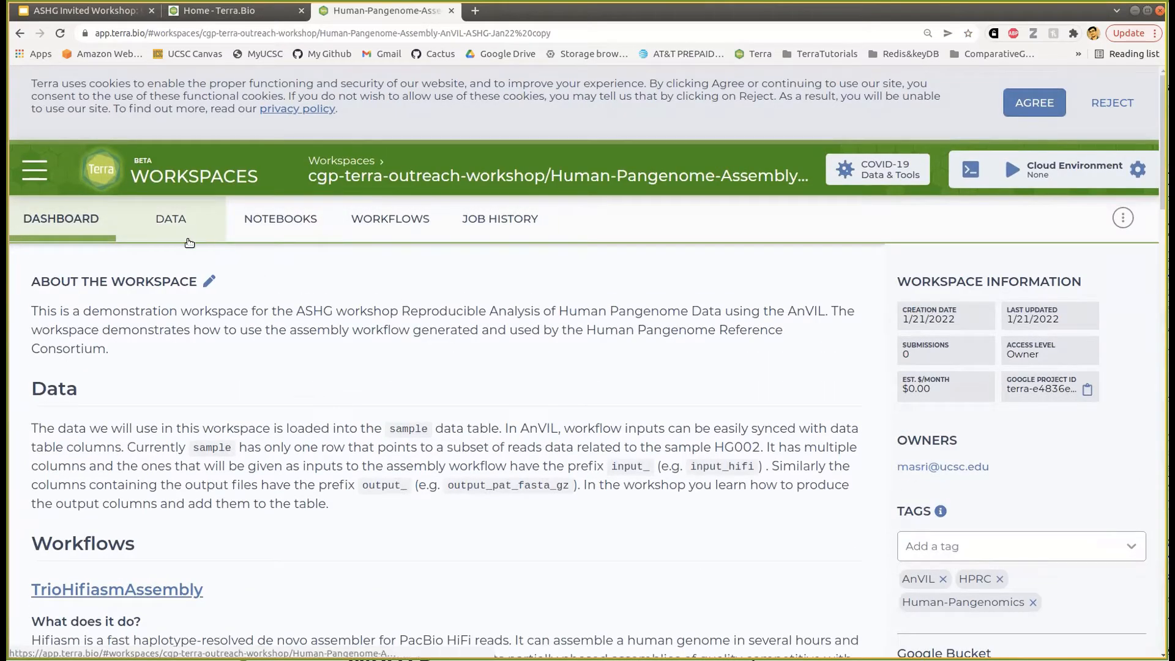
scroll(541, 421, "down", 1)
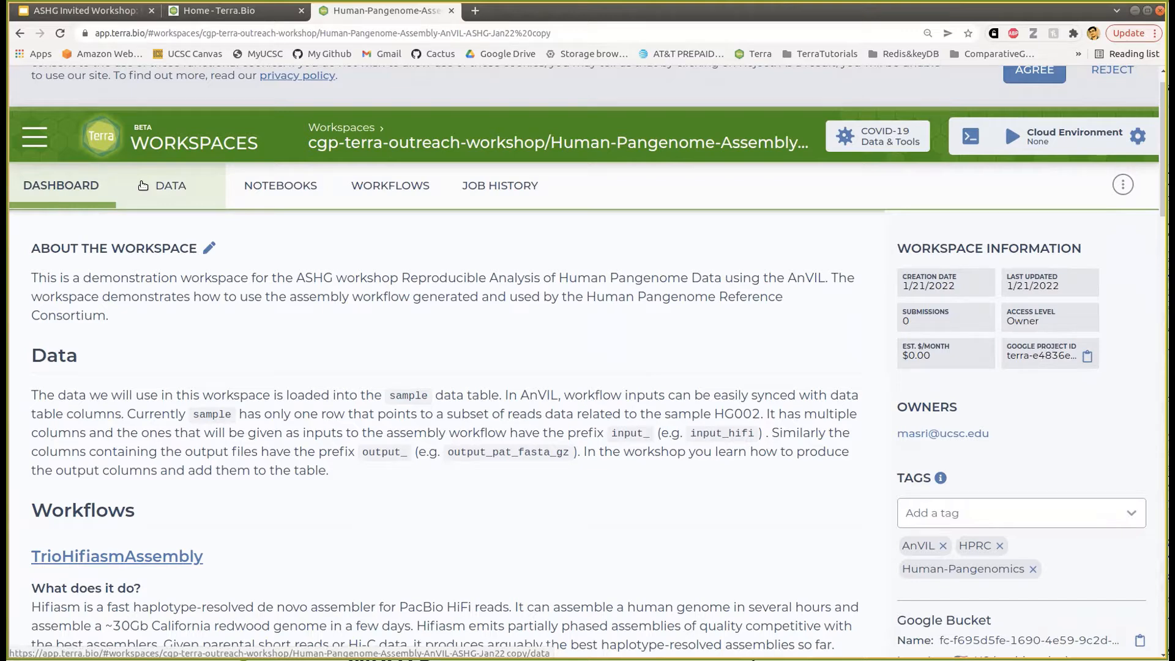
- Show the sample table's HG002_chr20 row and check its input_hifi file details
left_click(142, 186)
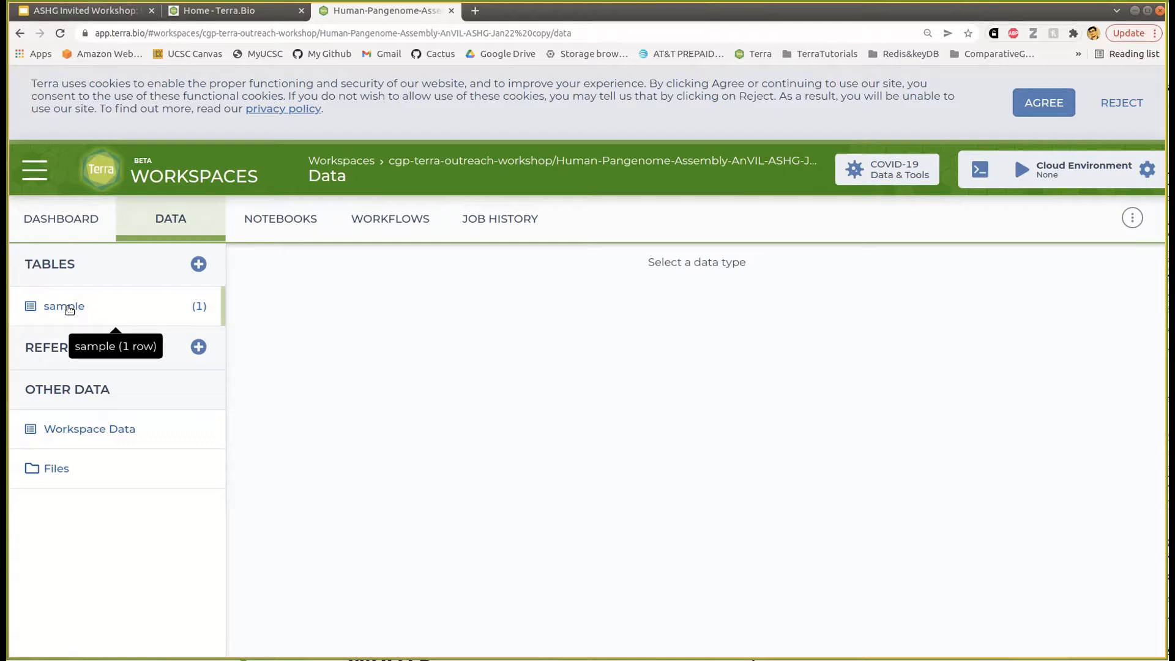
left_click(70, 310)
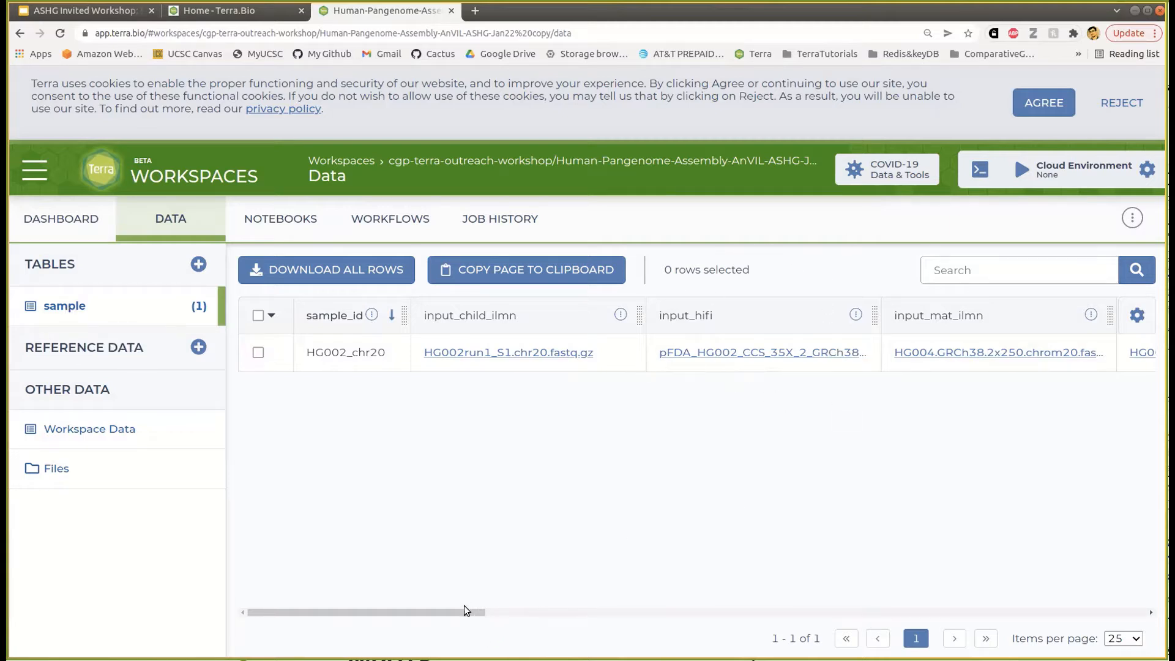
left_click_drag(475, 612, 491, 612)
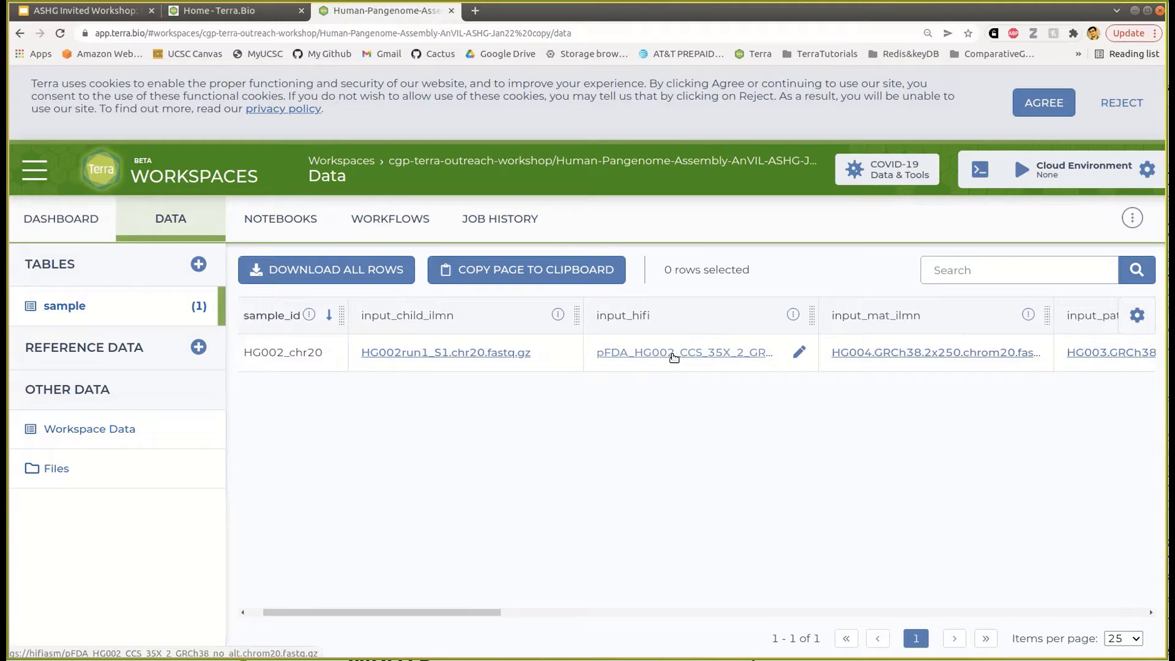
left_click(674, 355)
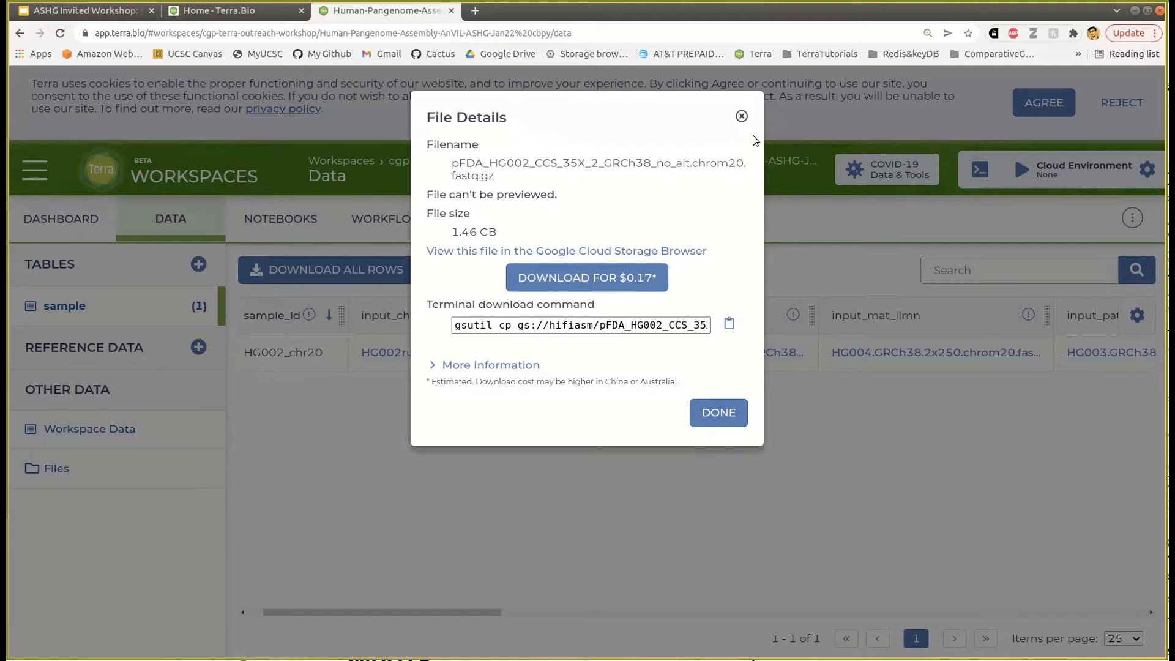
left_click(743, 118)
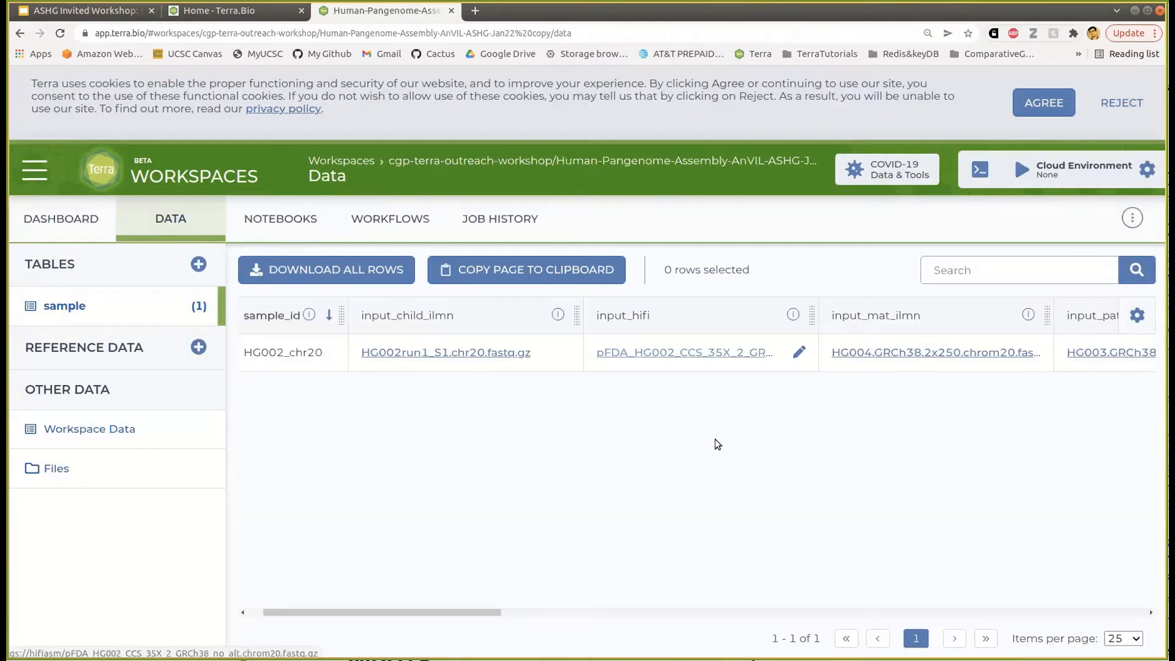
- Scroll across HG002_chr20's columns to inspect outputs like HG002_chr20.mat.fa.gz and mat.HG004.yak
left_click_drag(488, 613, 575, 613)
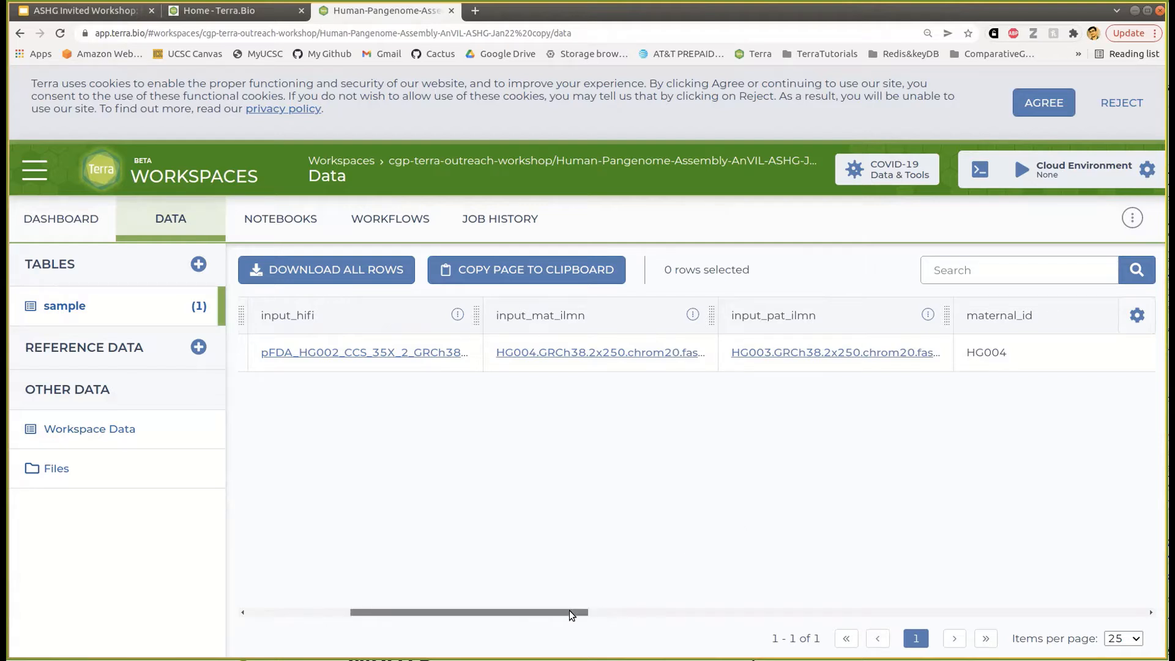
left_click_drag(570, 615, 315, 582)
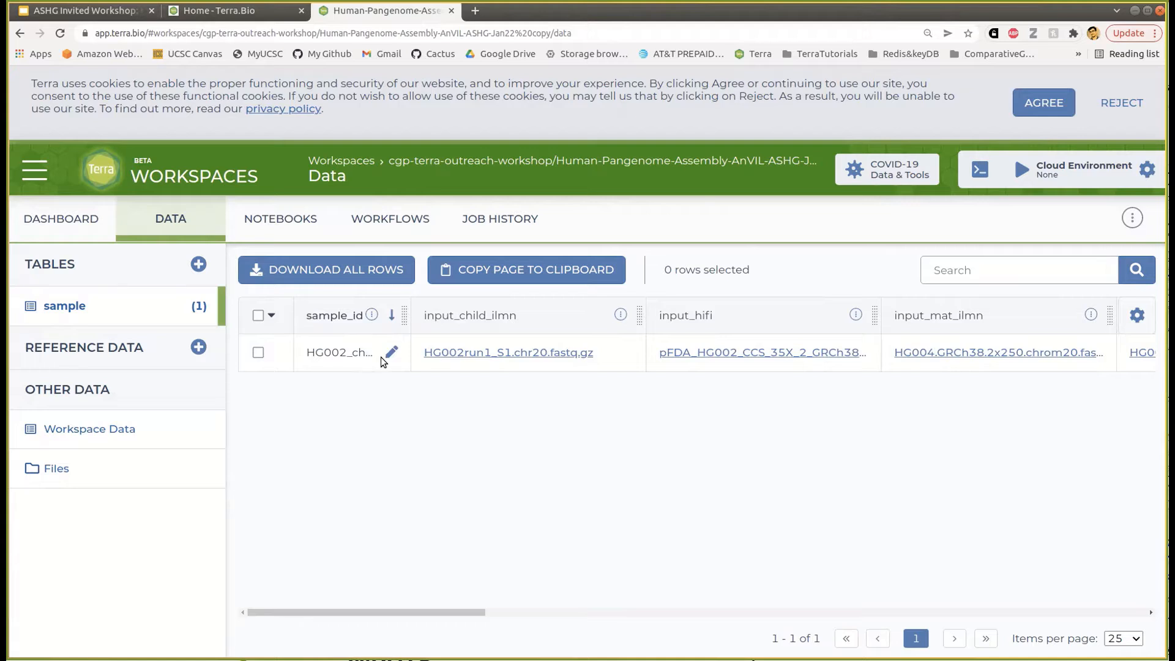
left_click_drag(462, 614, 538, 611)
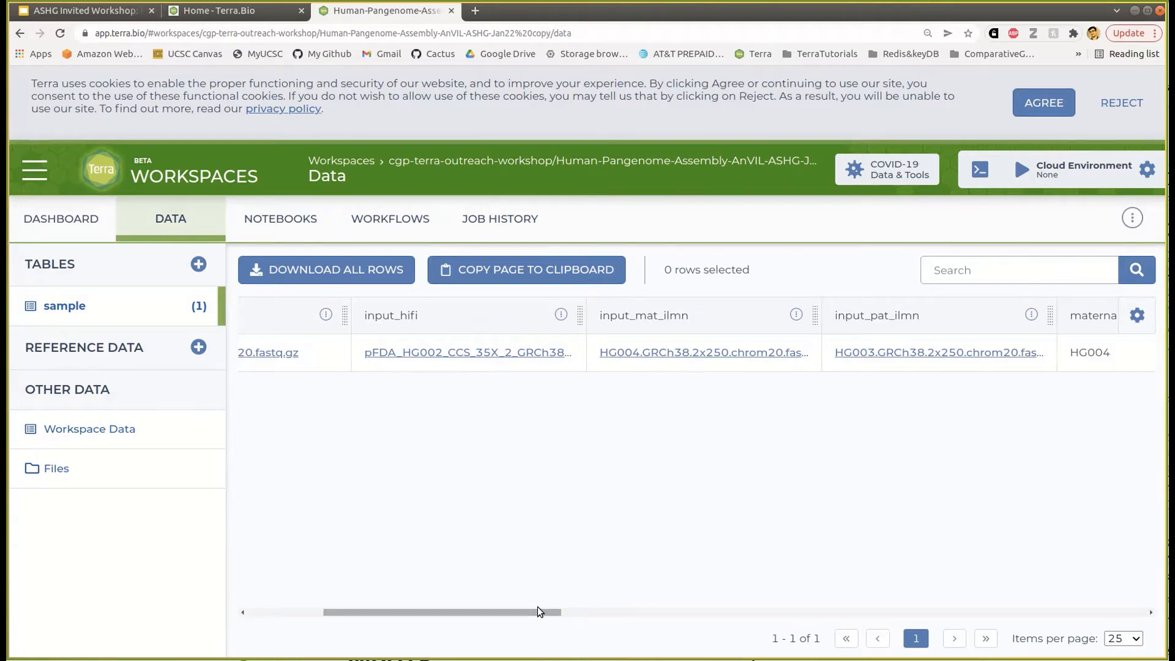
left_click_drag(539, 612, 708, 612)
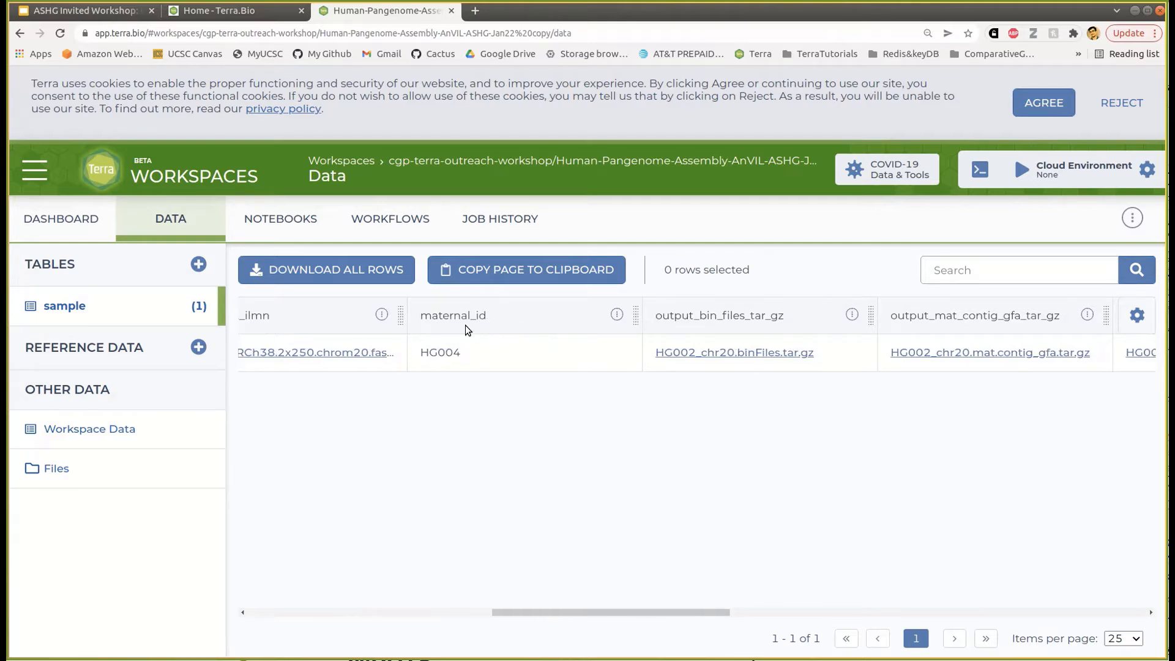
left_click_drag(619, 612, 993, 612)
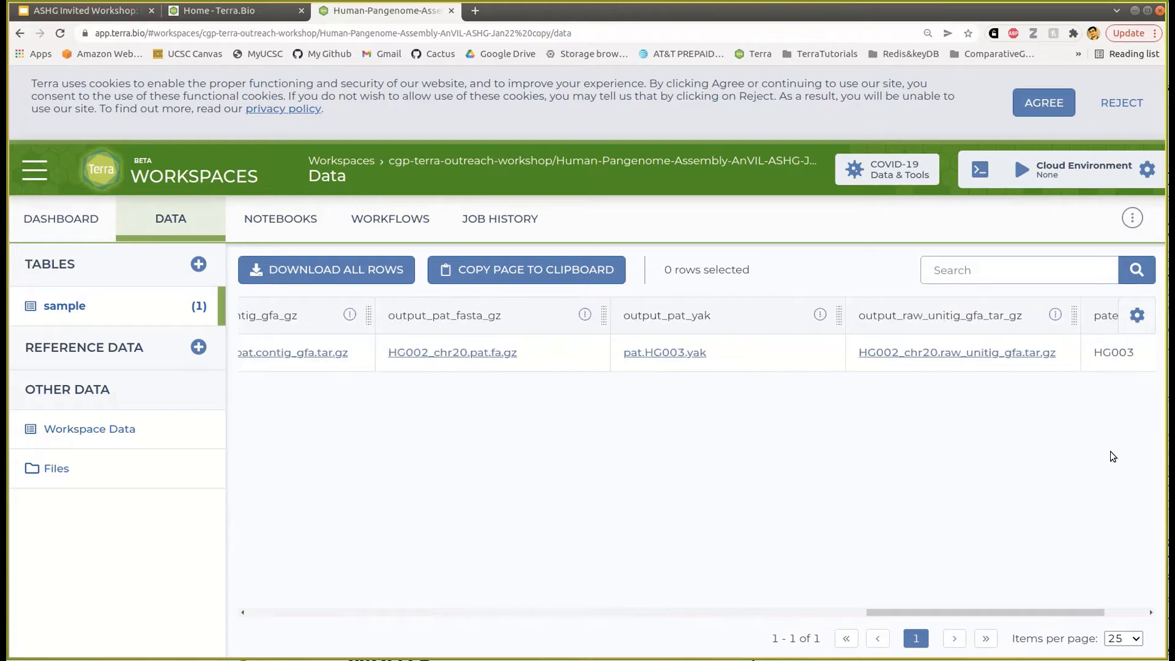
left_click_drag(1068, 606, 1112, 603)
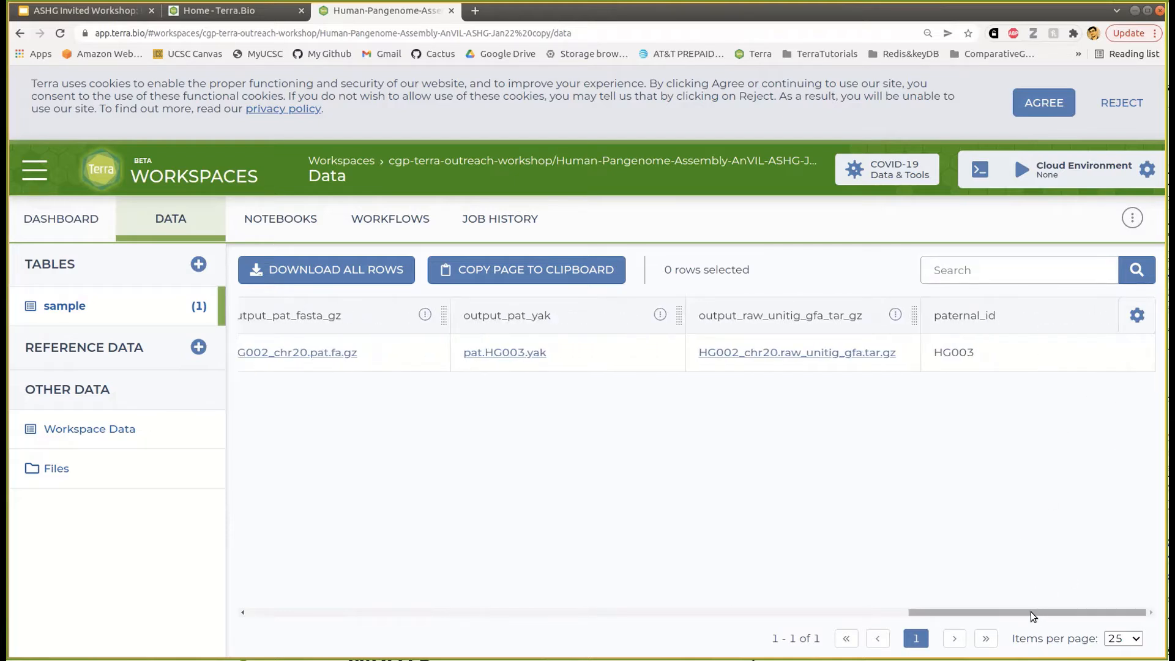
left_click_drag(1033, 613, 836, 601)
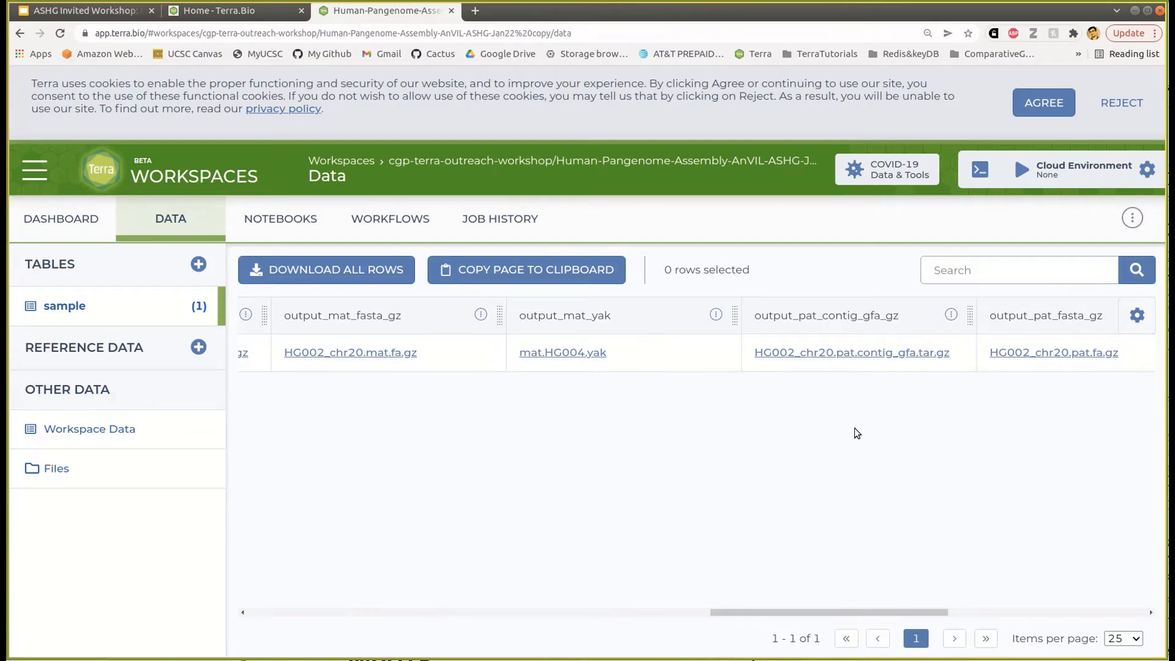
left_click_drag(939, 612, 848, 611)
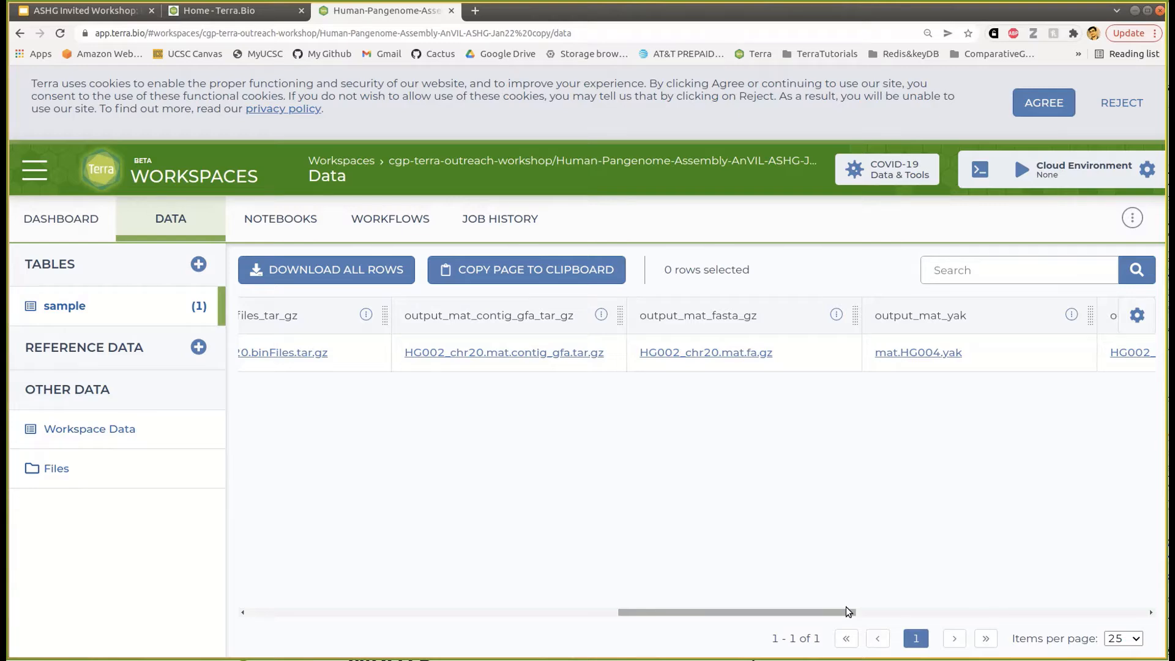
- Load dockstore.org in a new tab and search its organizations for 'hprc'
left_click(476, 11)
type("dockstore.org")
key("Return")
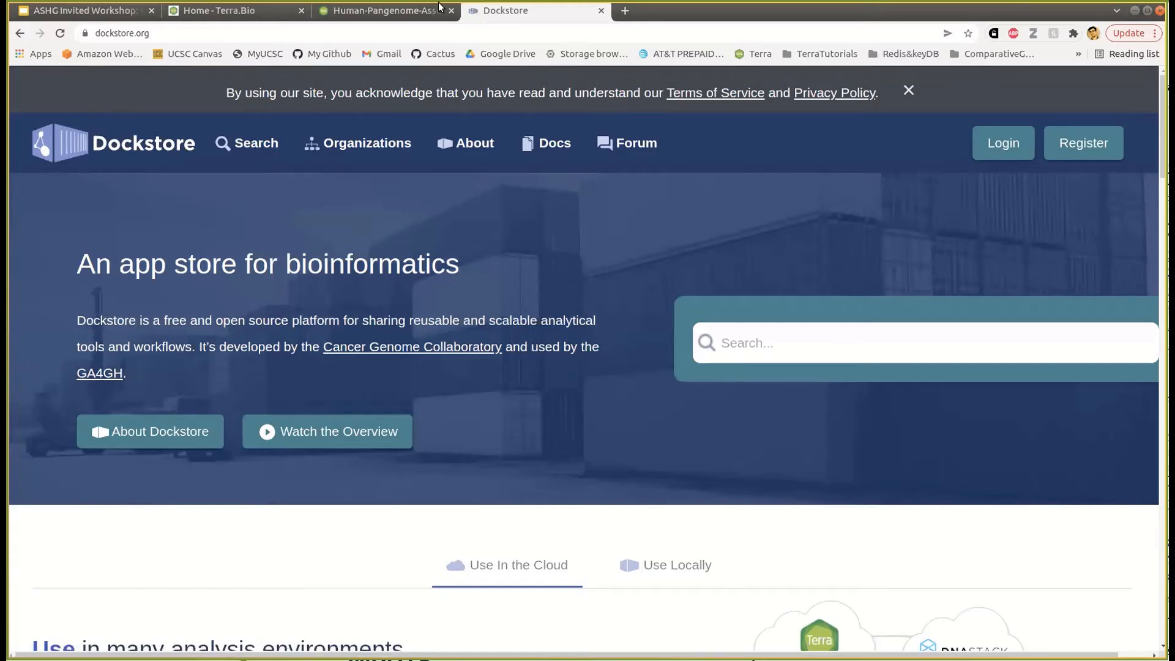
left_click(352, 156)
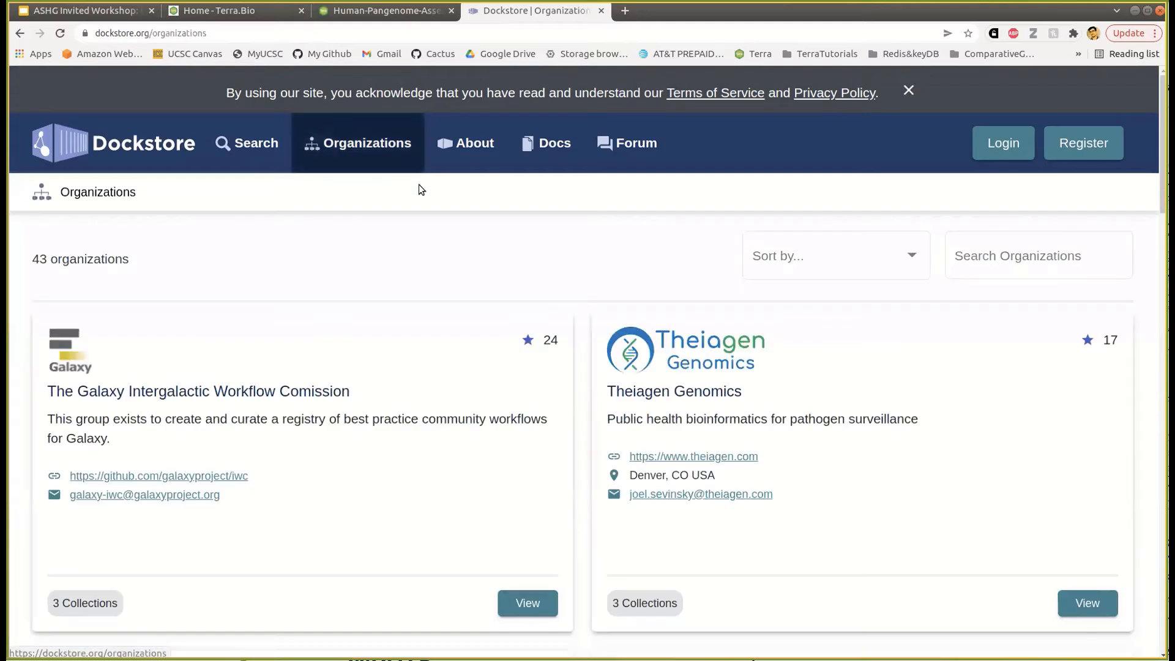
left_click(977, 257)
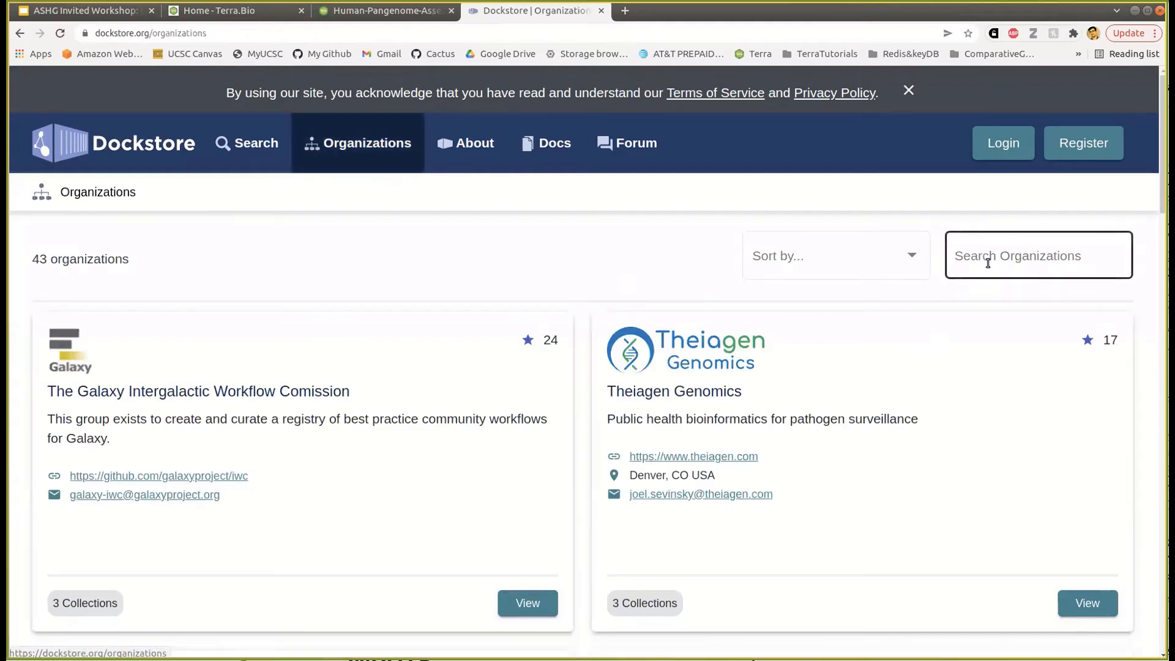
left_click(987, 261)
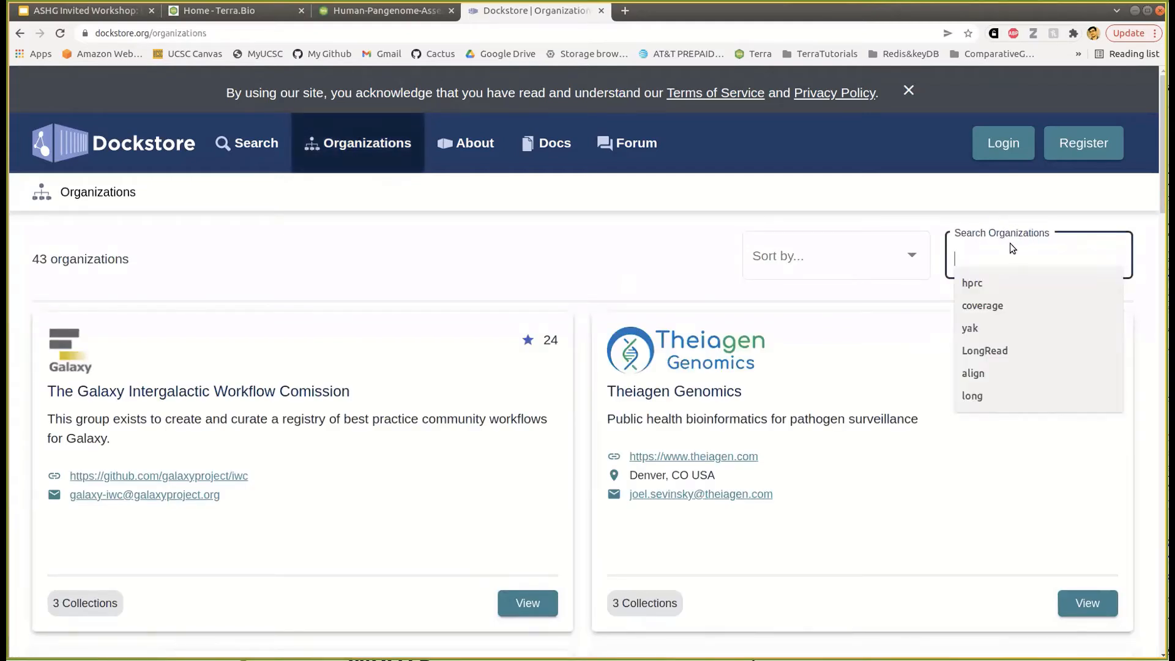
type("hprc")
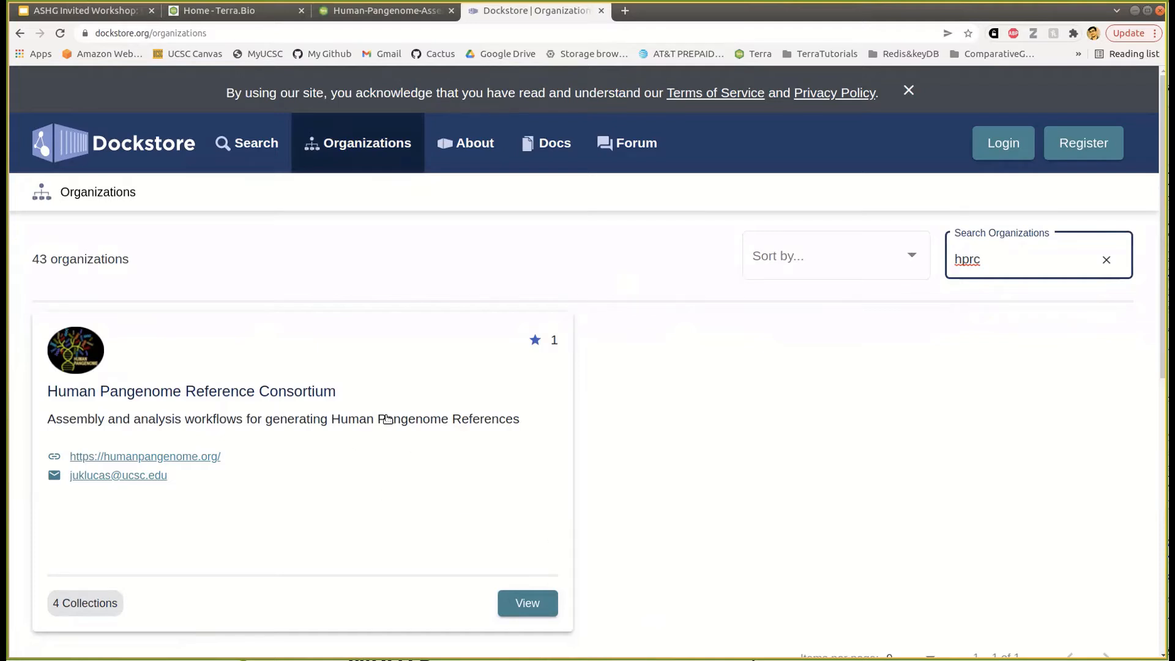
- Open the Human Pangenome Reference Consortium's Hifiasm Assembly Workflows collection and its TrioHifiasmAssembly workflow
left_click(517, 603)
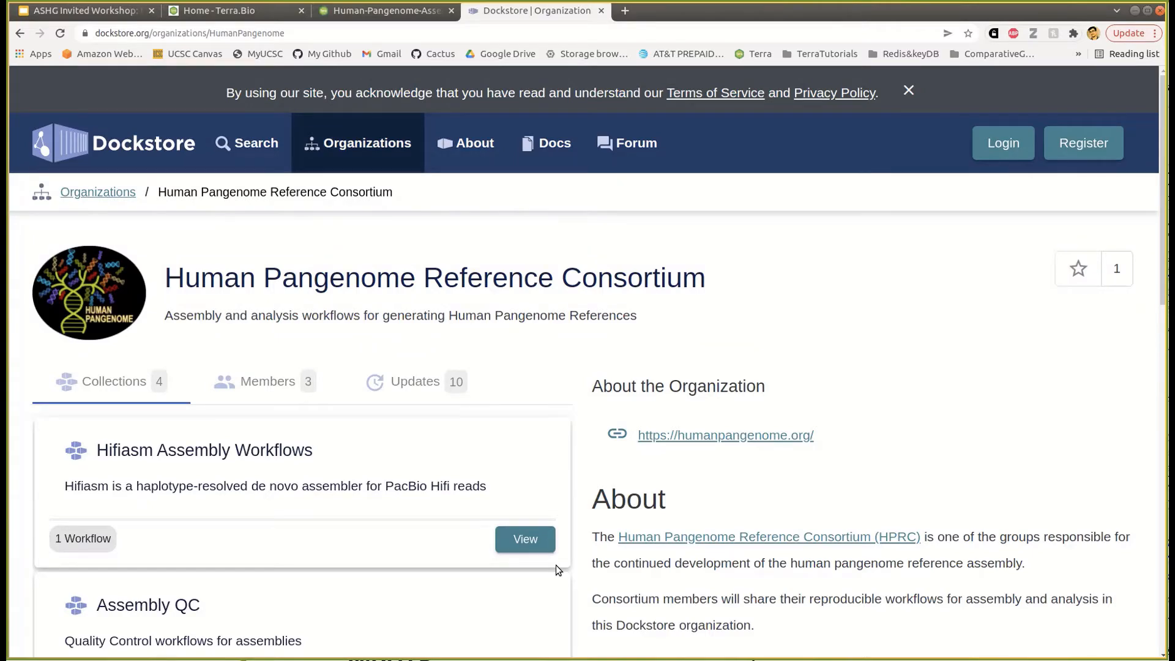
left_click(255, 455)
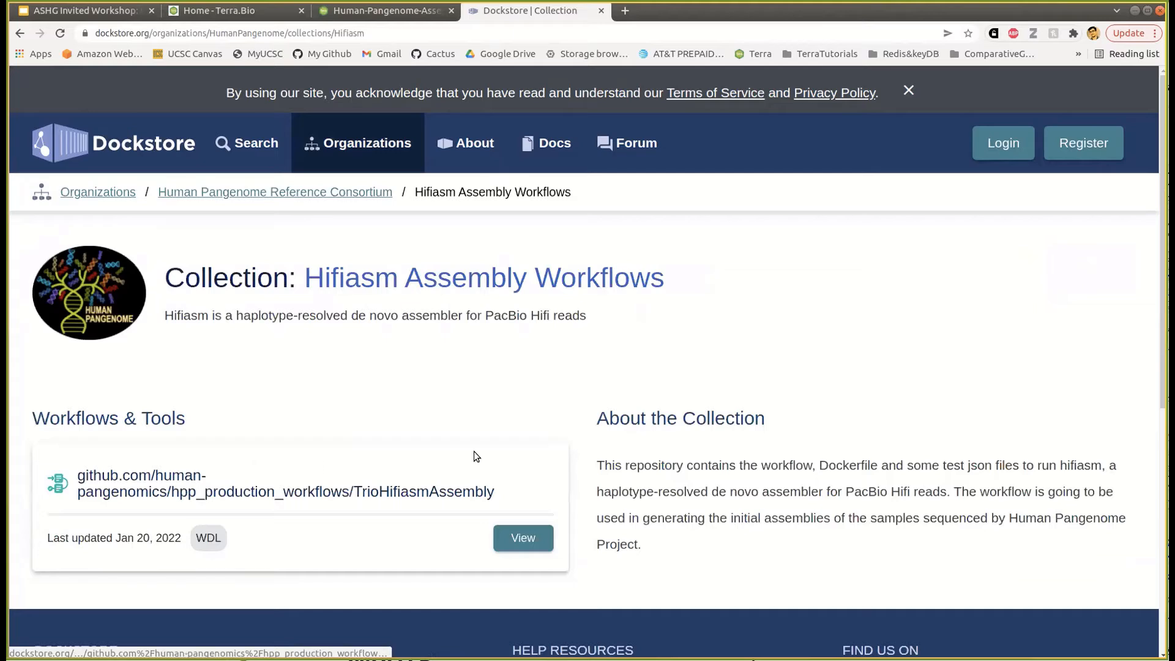
scroll(476, 456, "down", 2)
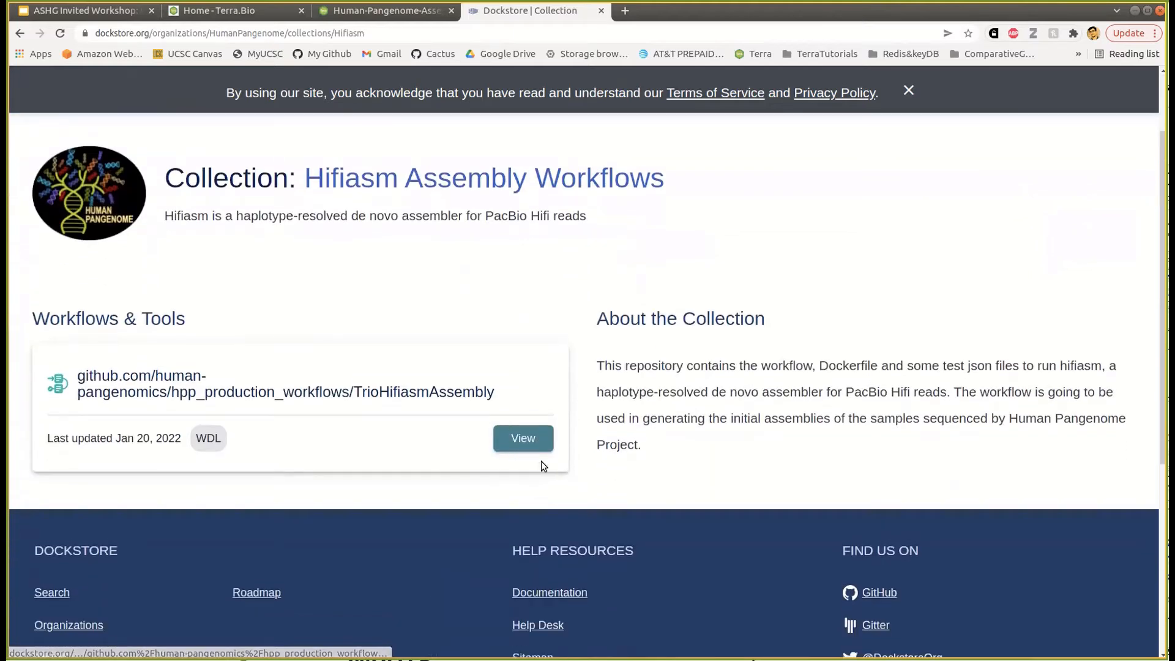
left_click(523, 438)
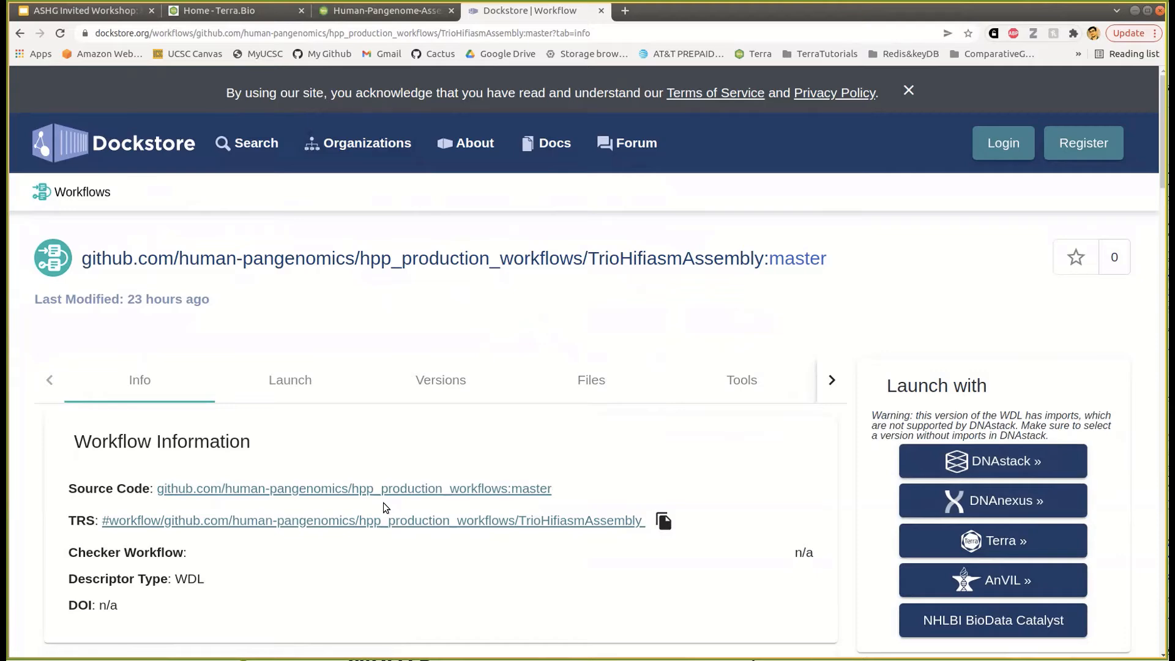
- Review TrioHifiasmAssembly's WDL descriptor files, then launch it with AnVIL
left_click(568, 395)
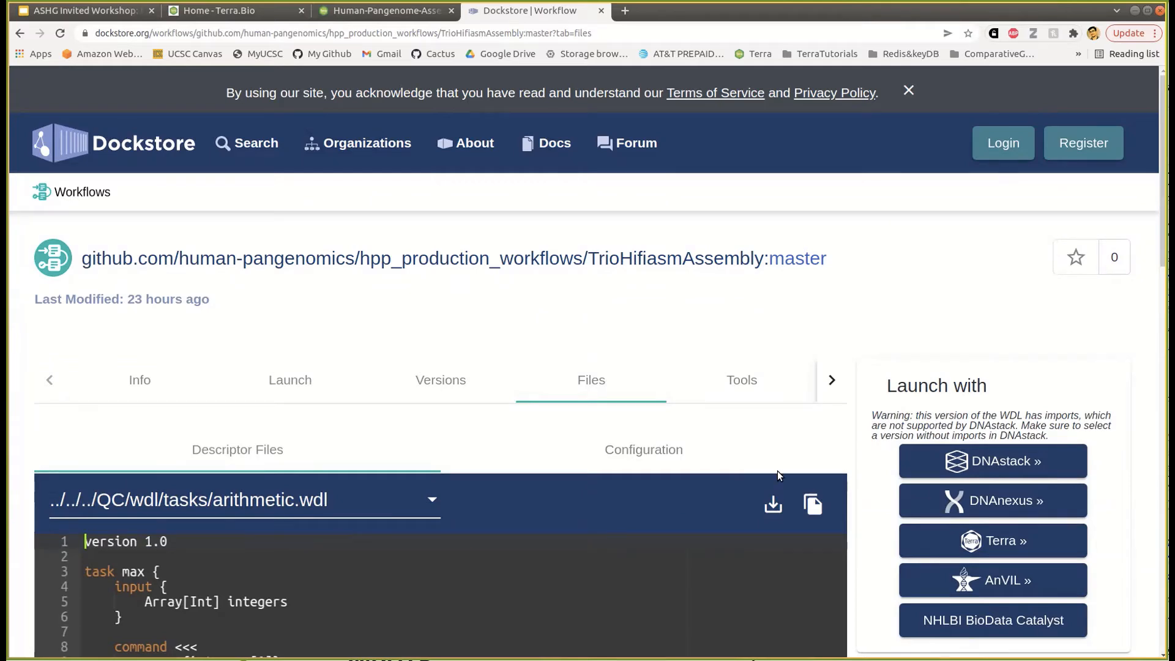
scroll(1088, 546, "down", 2)
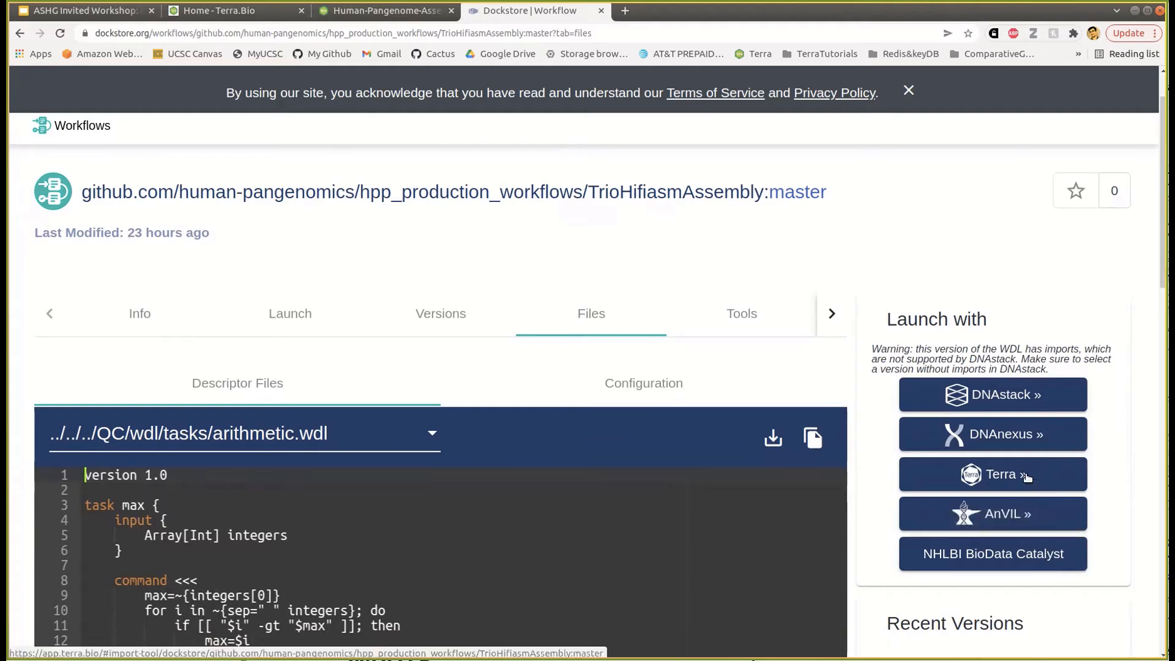
left_click(1018, 506)
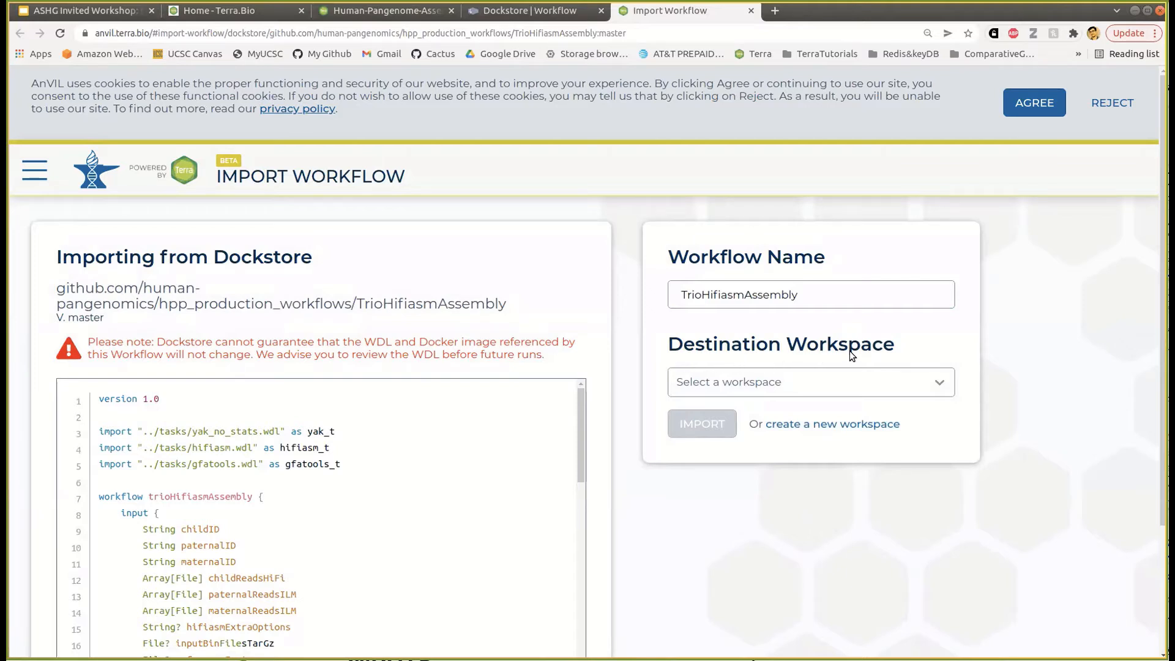
- Import TrioHifiasmAssembly into the Human-Pangenome-Assembly workspace, which returns an import error
left_click(917, 384)
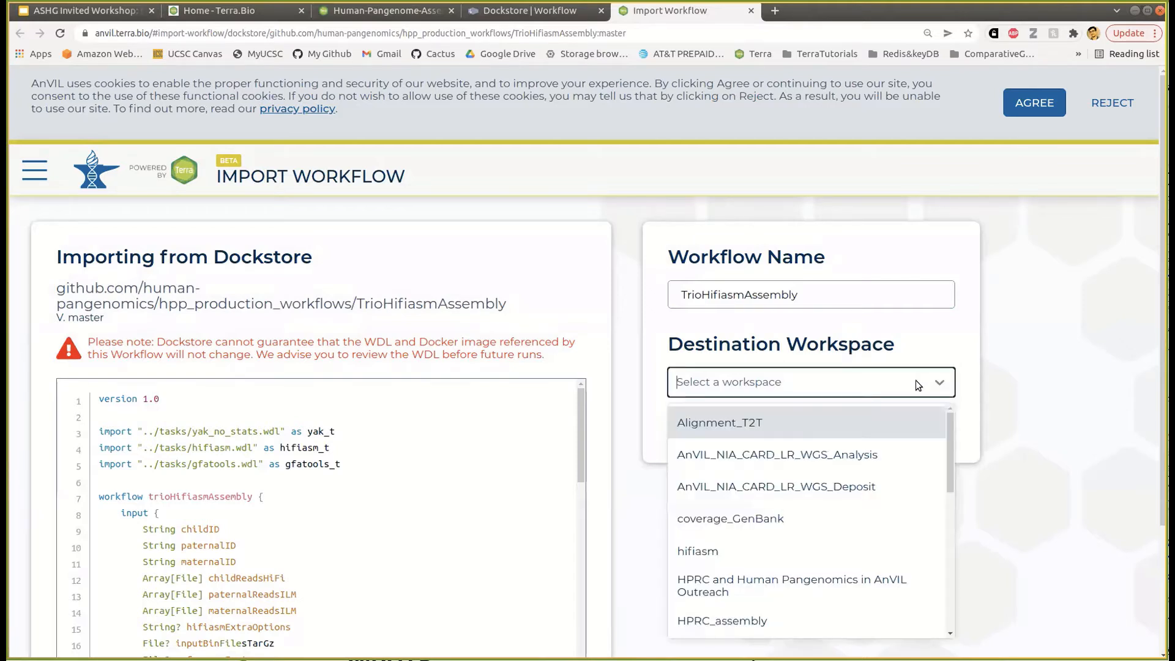
scroll(916, 475, "down", 2)
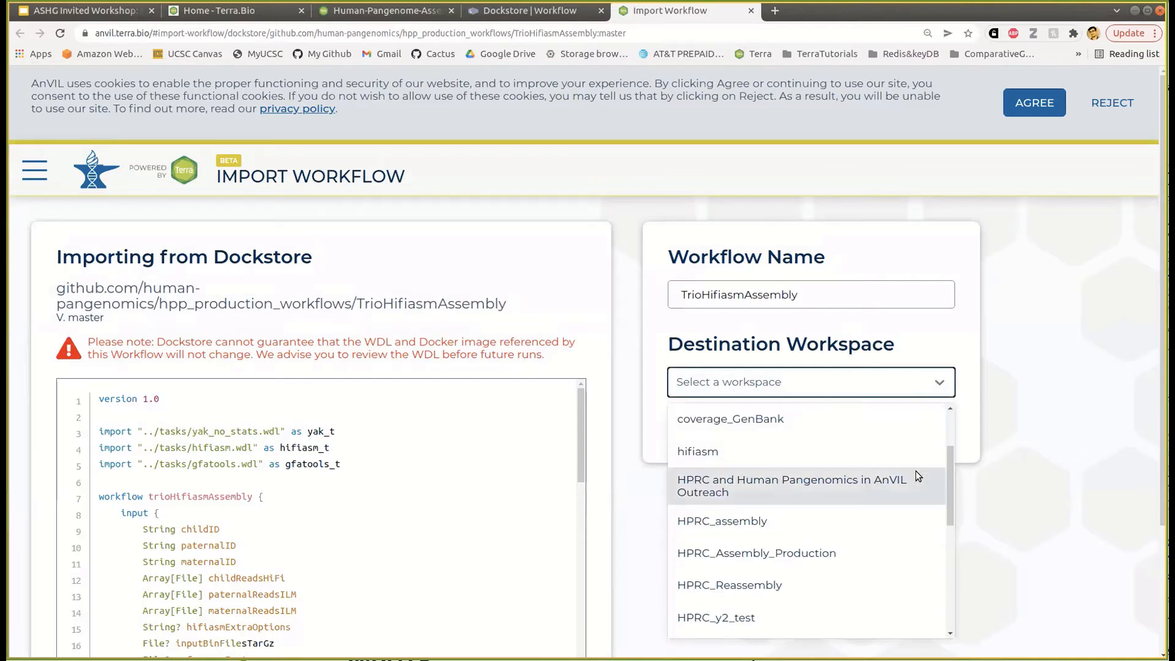
type("pang")
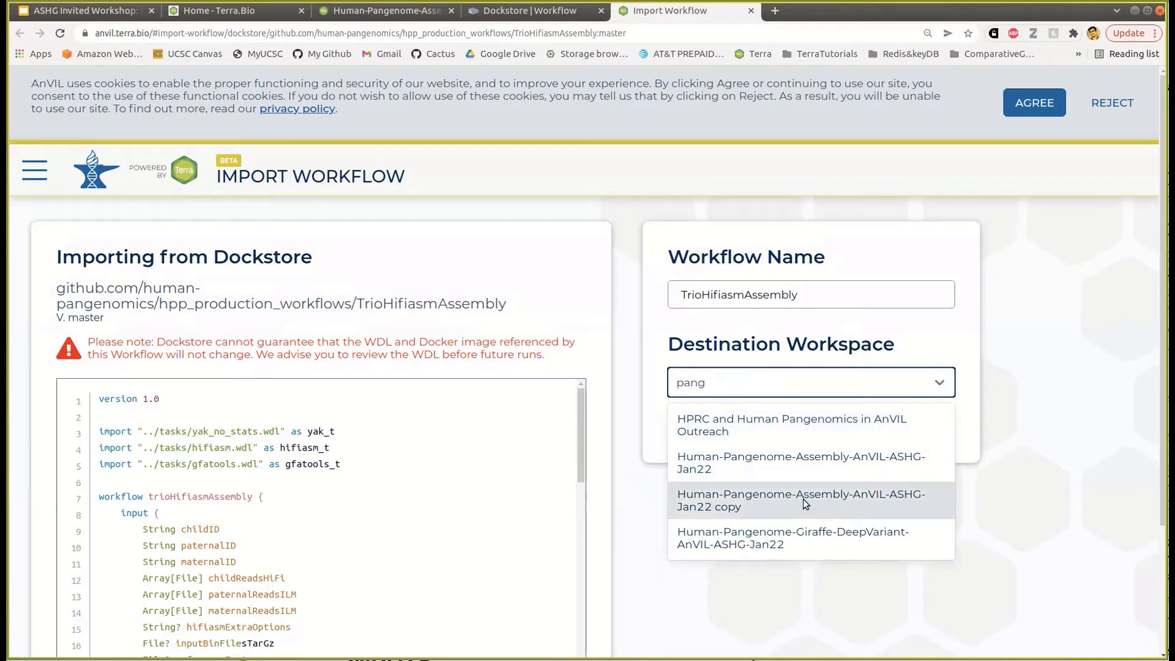
left_click(754, 507)
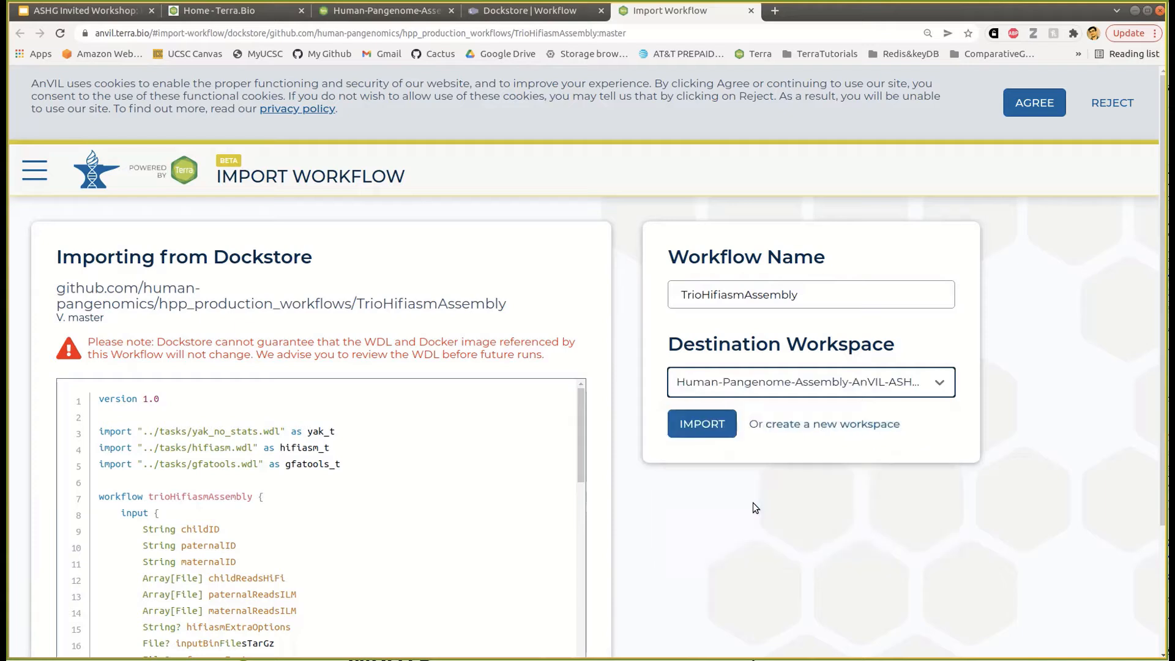
left_click(707, 425)
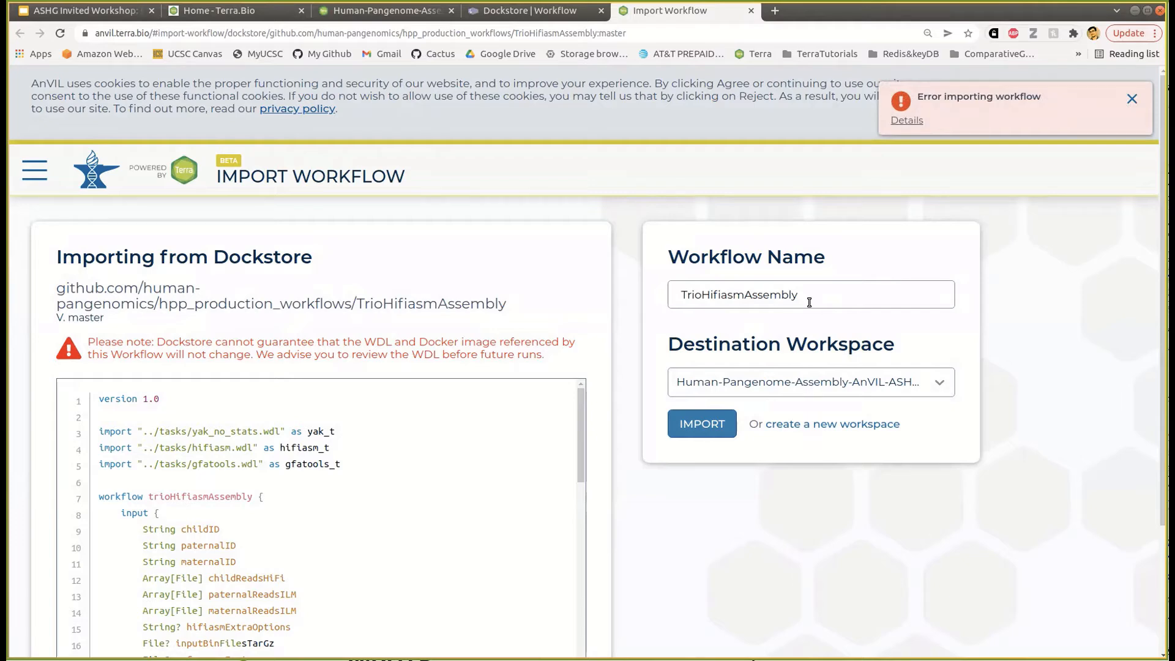
- Back in the workspace, open the TrioHifiasmAssembly card under Workflows
left_click(406, 17)
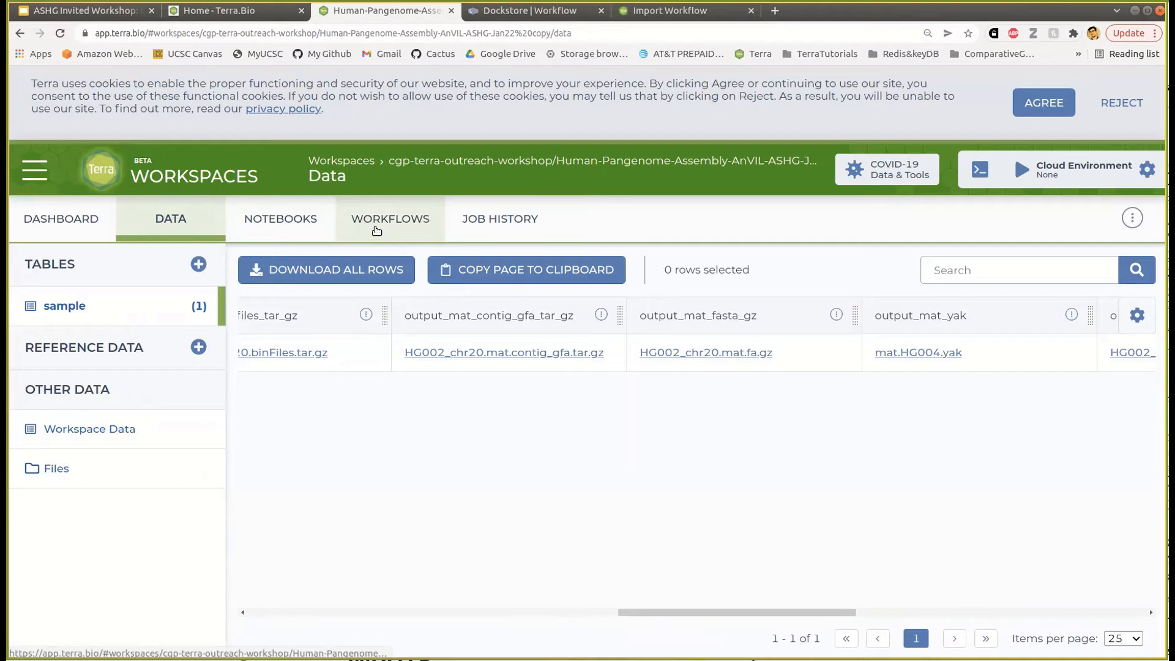
left_click(378, 231)
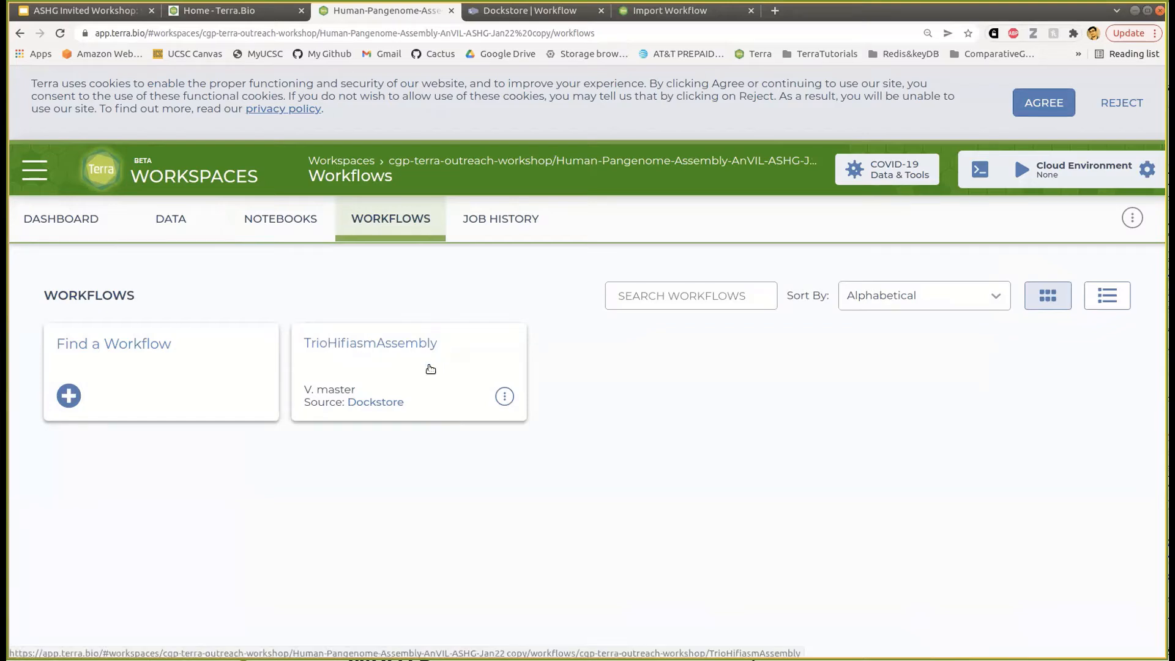
left_click(404, 351)
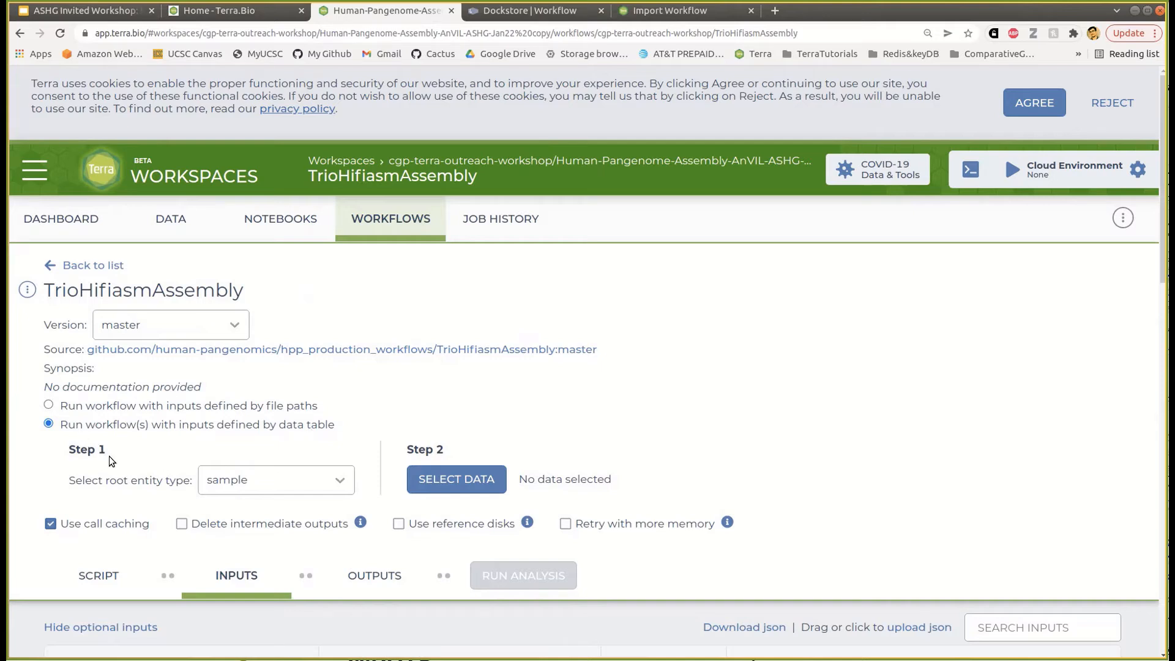
- Keep sample as root entity, select HG002_chr20 as the data, and review the Inputs table
left_click(235, 489)
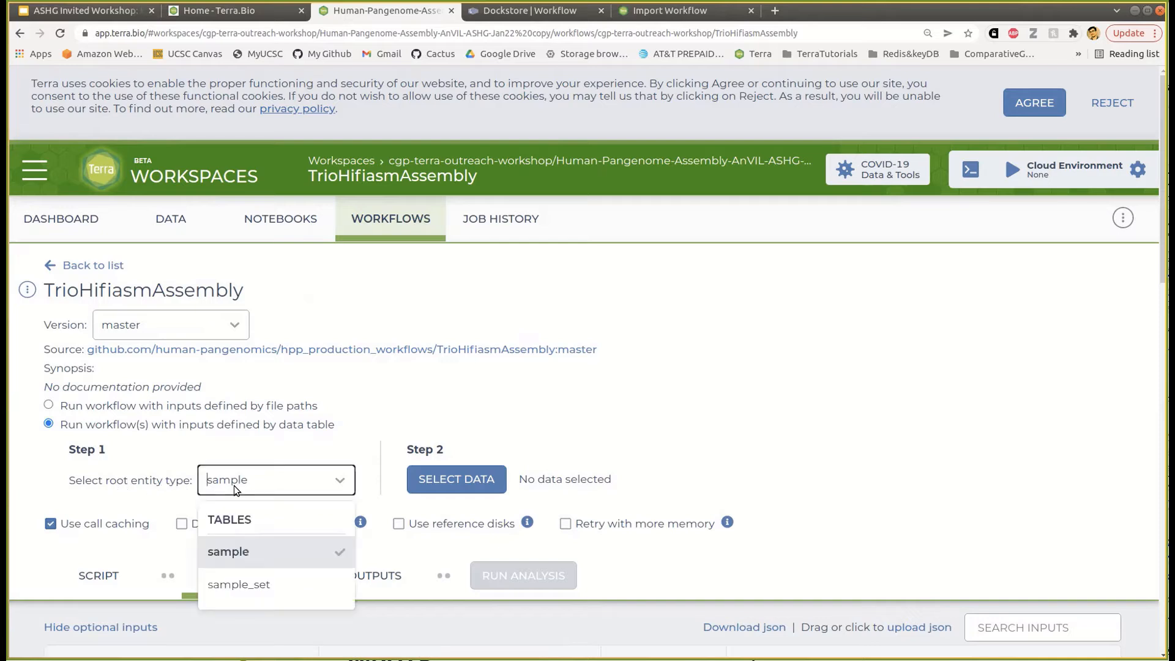
left_click(241, 556)
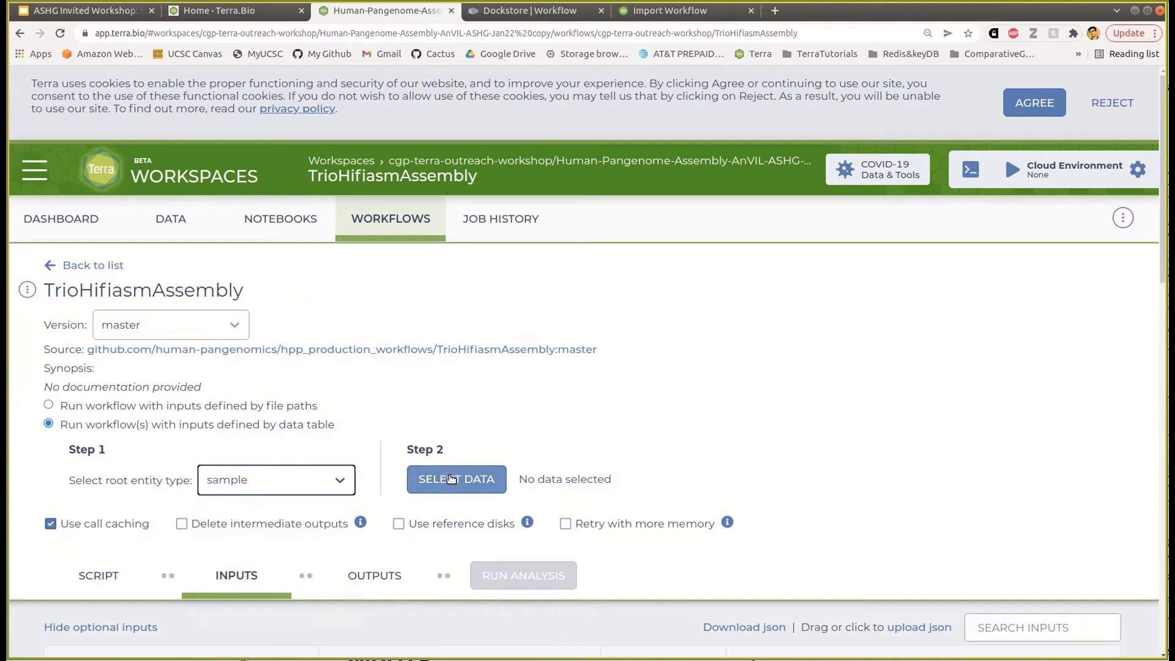
left_click(456, 487)
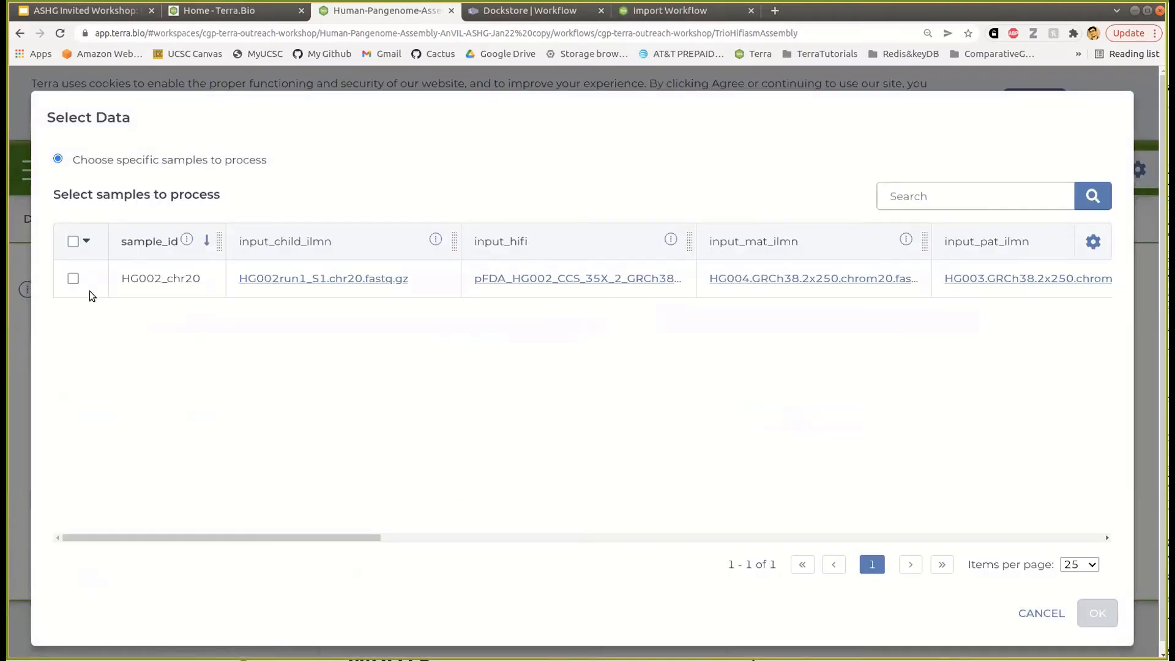
left_click(73, 280)
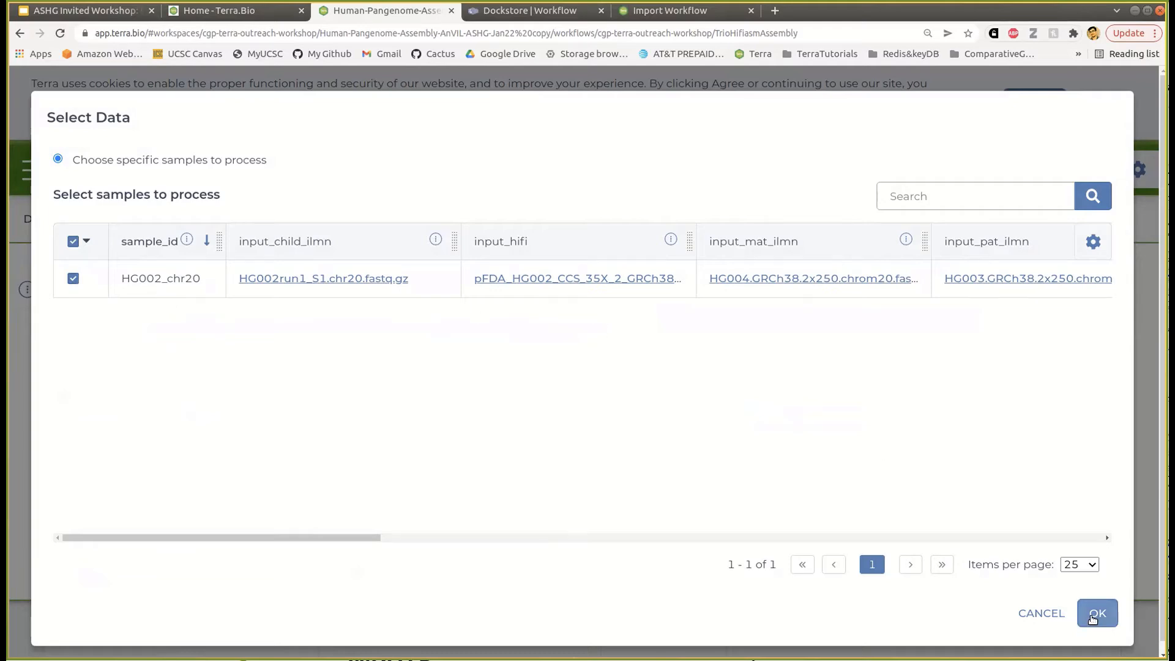
left_click(1093, 615)
scroll(690, 442, "down", 2)
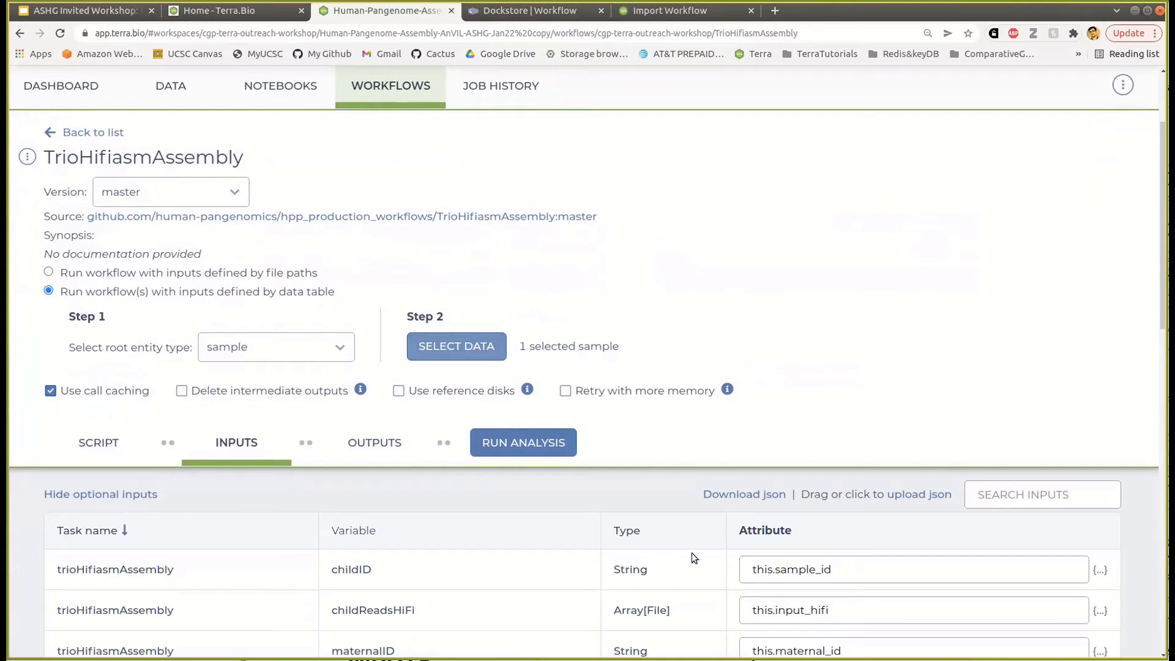
scroll(692, 553, "down", 2)
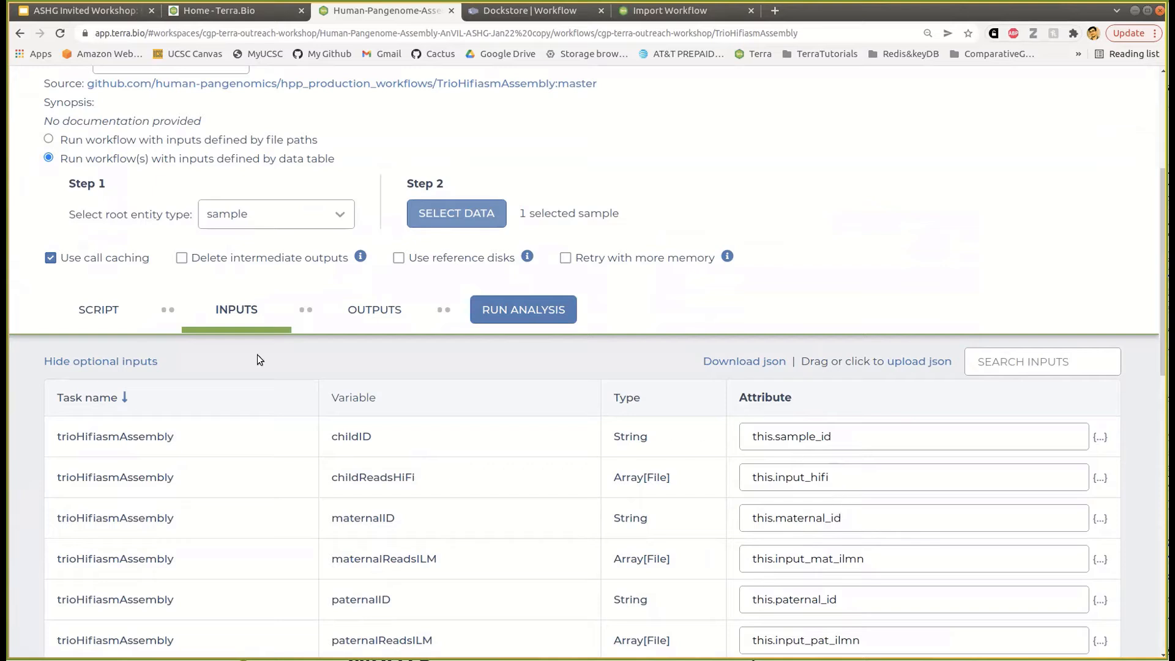
- Show the TrioHifiasmAssembly WDL script and scroll to its input declarations
left_click(100, 321)
scroll(474, 530, "down", 2)
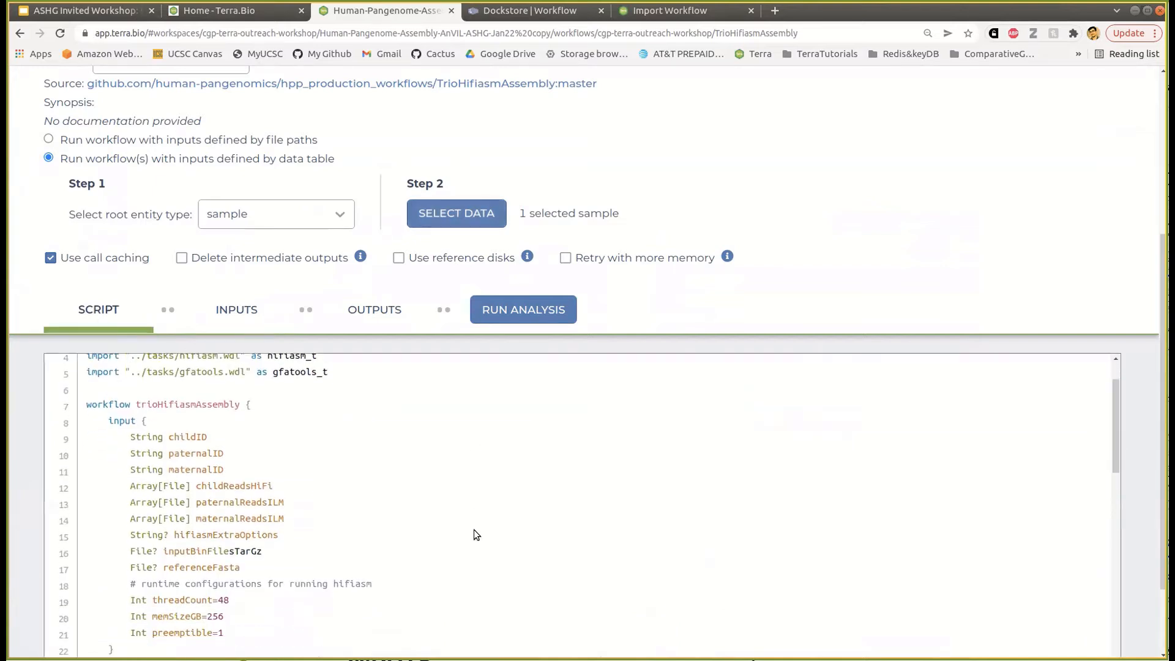
scroll(474, 530, "up", 1)
scroll(702, 245, "down", 3)
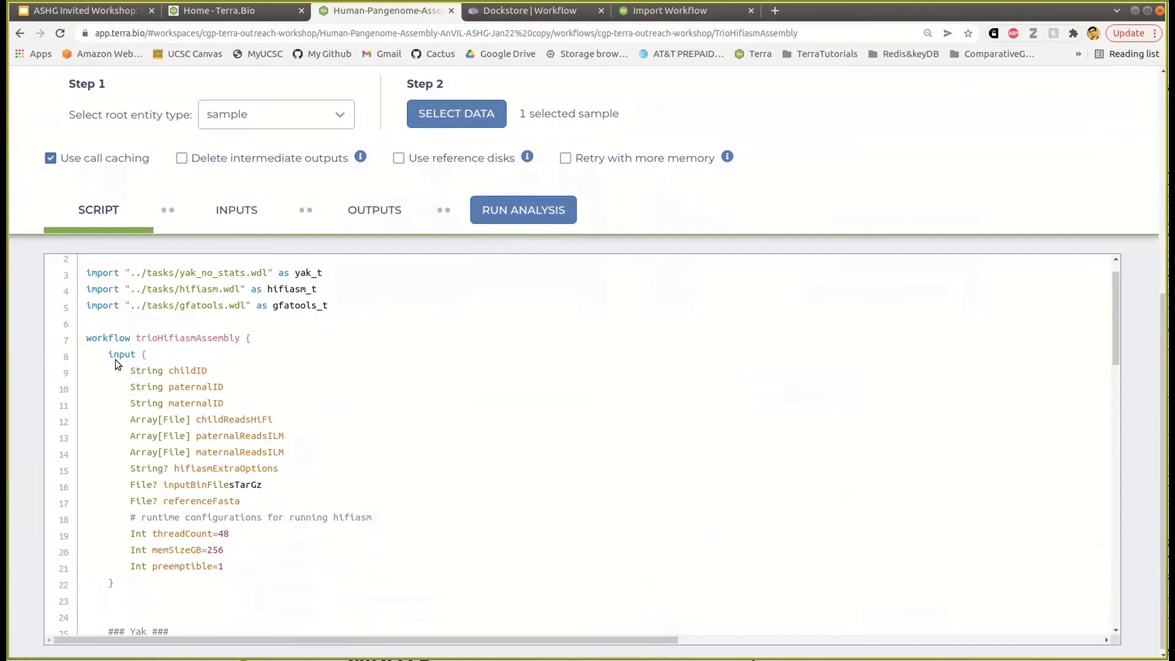
- Point out the input block and the childID and paternalID declarations, then show the Assembly Workflow slide
left_click_drag(104, 355, 148, 355)
left_click(118, 585)
left_click_drag(169, 371, 243, 374)
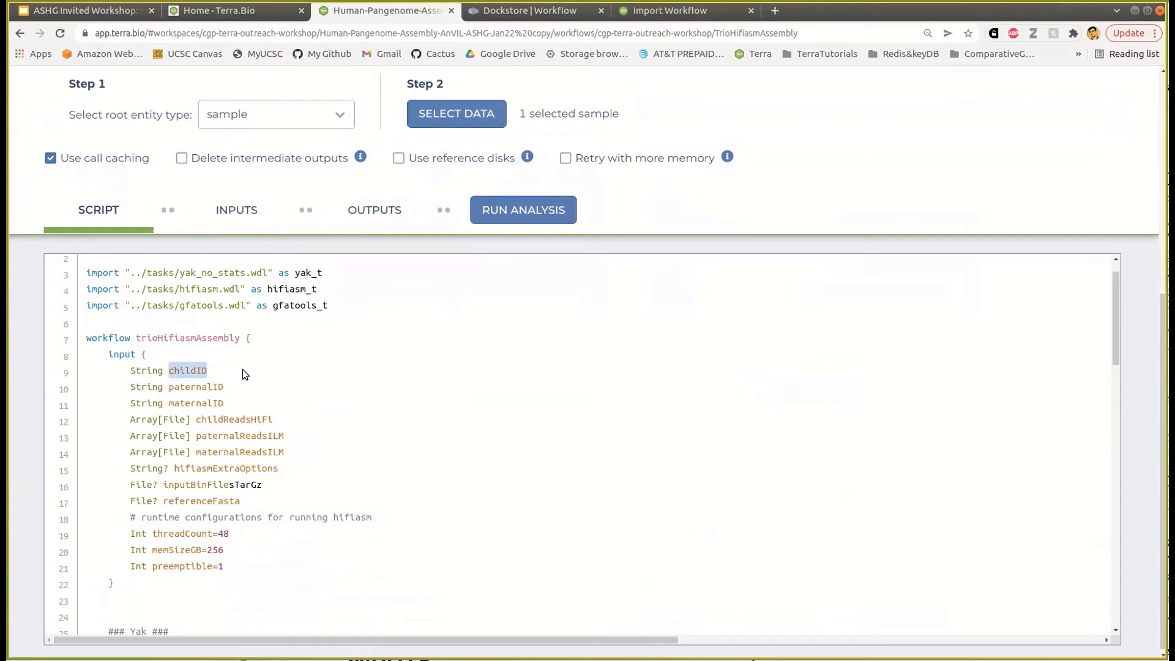
left_click_drag(168, 386, 227, 388)
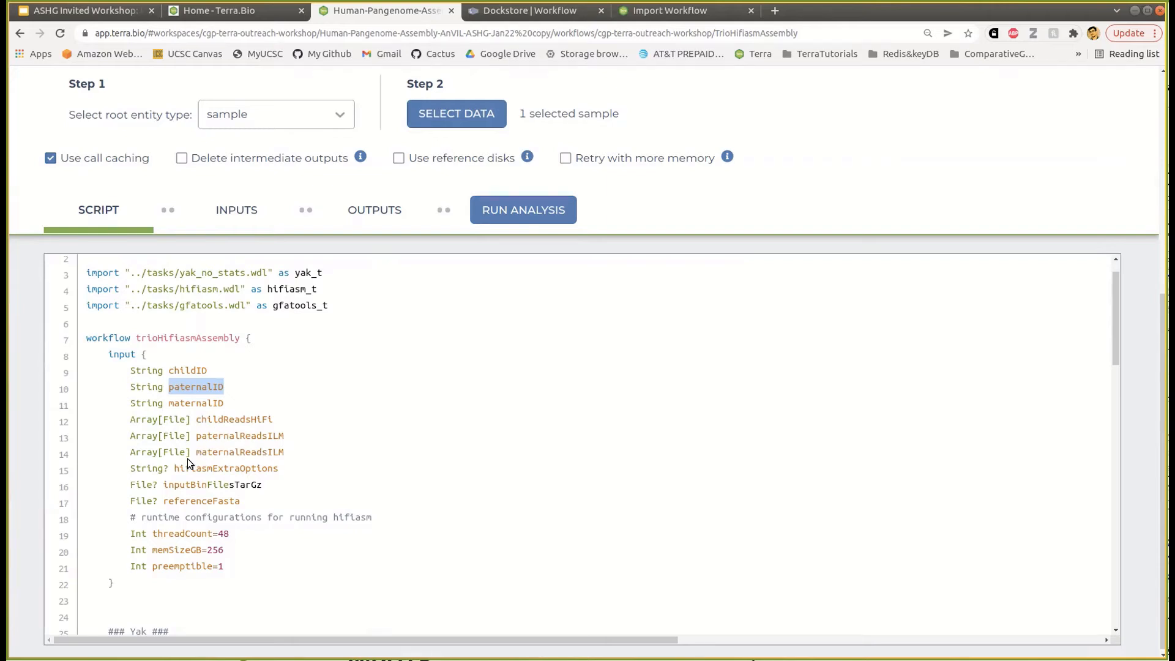
left_click(98, 12)
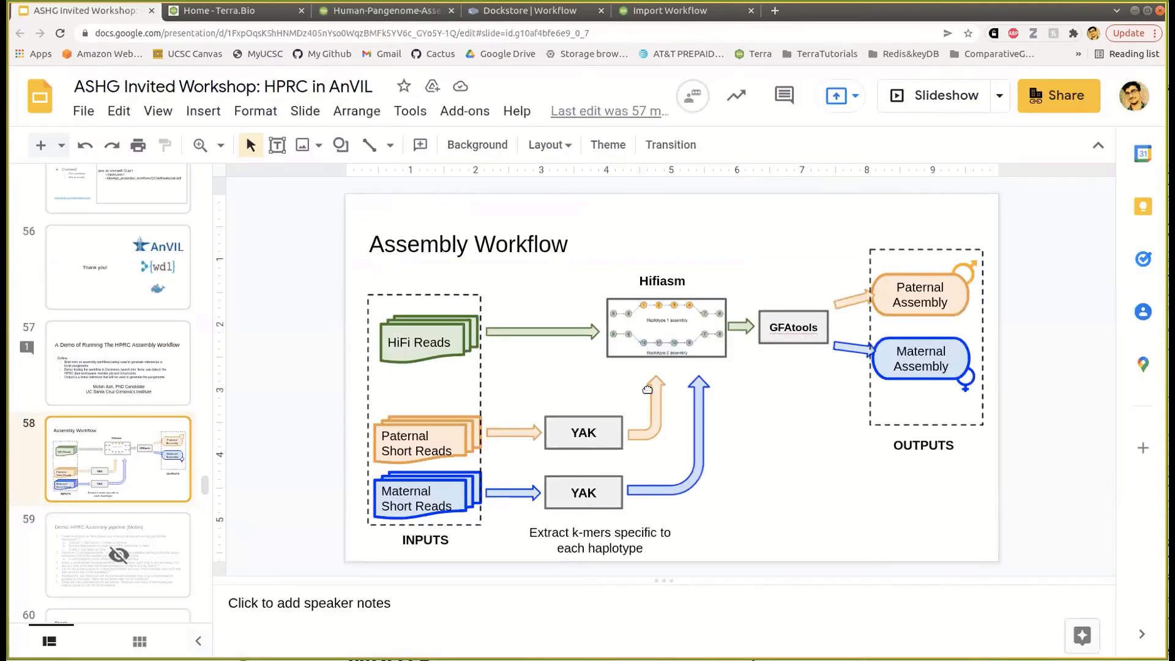
- Return to Terra's WDL script, scrolled down to the Yak paternalYakCount call
left_click(362, 14)
scroll(145, 421, "down", 1)
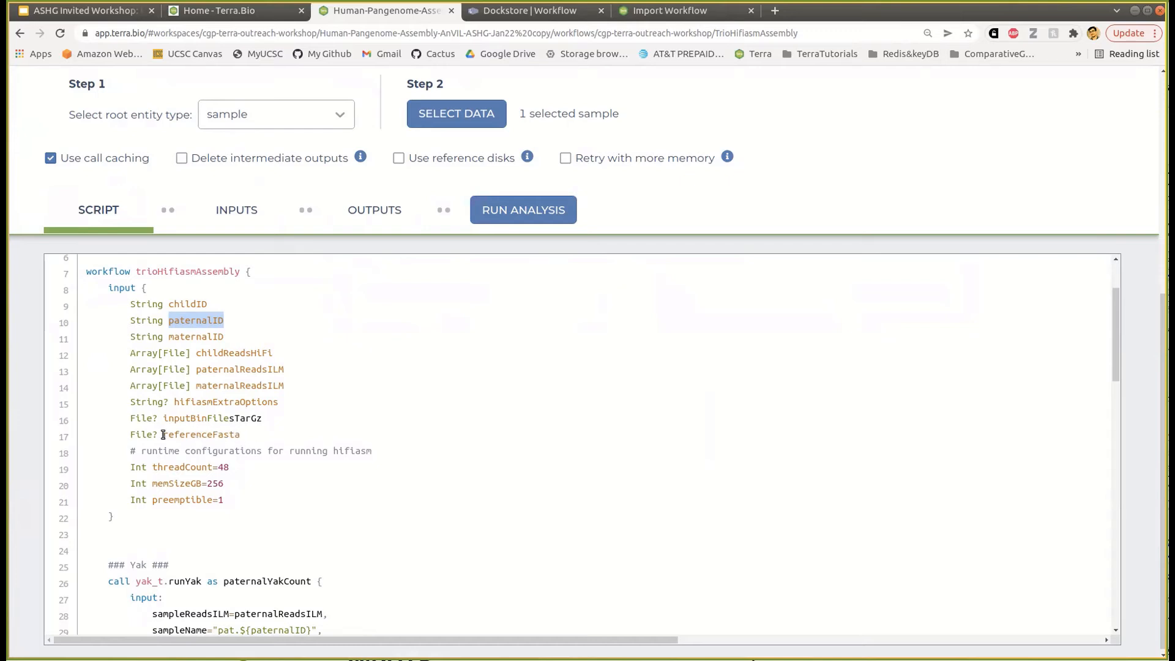
- Point out the preemptible setting on line 21 of the script
scroll(250, 457, "down", 1)
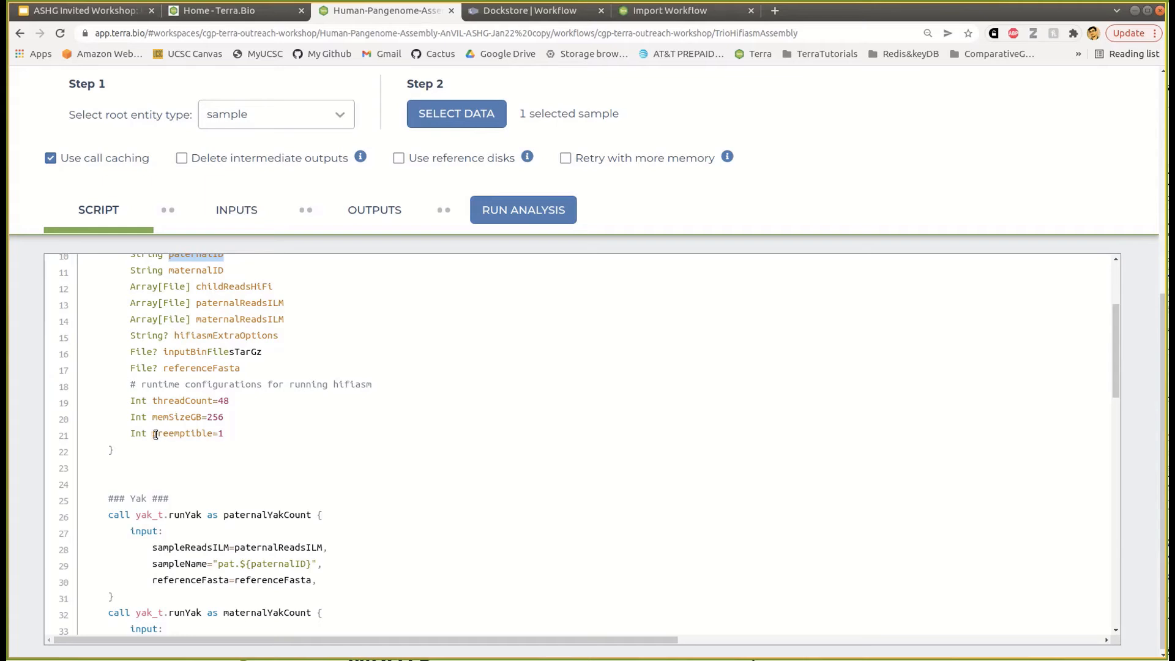
left_click_drag(153, 433, 222, 433)
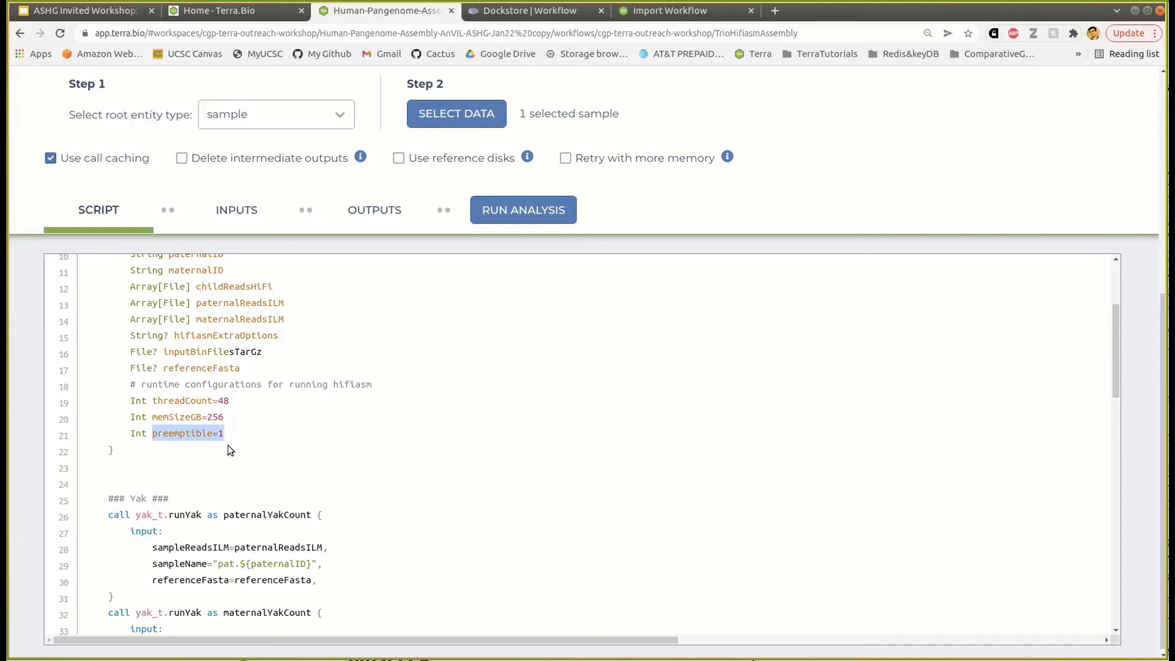
left_click(184, 435)
left_click_drag(213, 434, 151, 435)
- Point out the paternal and maternal runYak calls
scroll(325, 483, "down", 3)
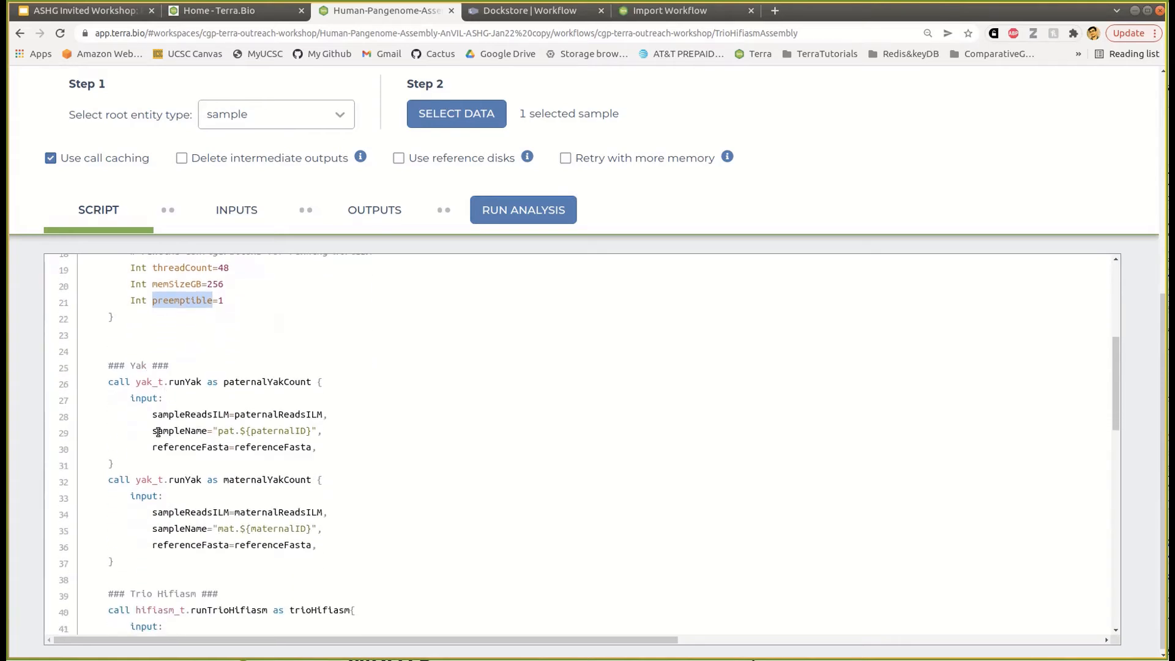
scroll(158, 432, "down", 2)
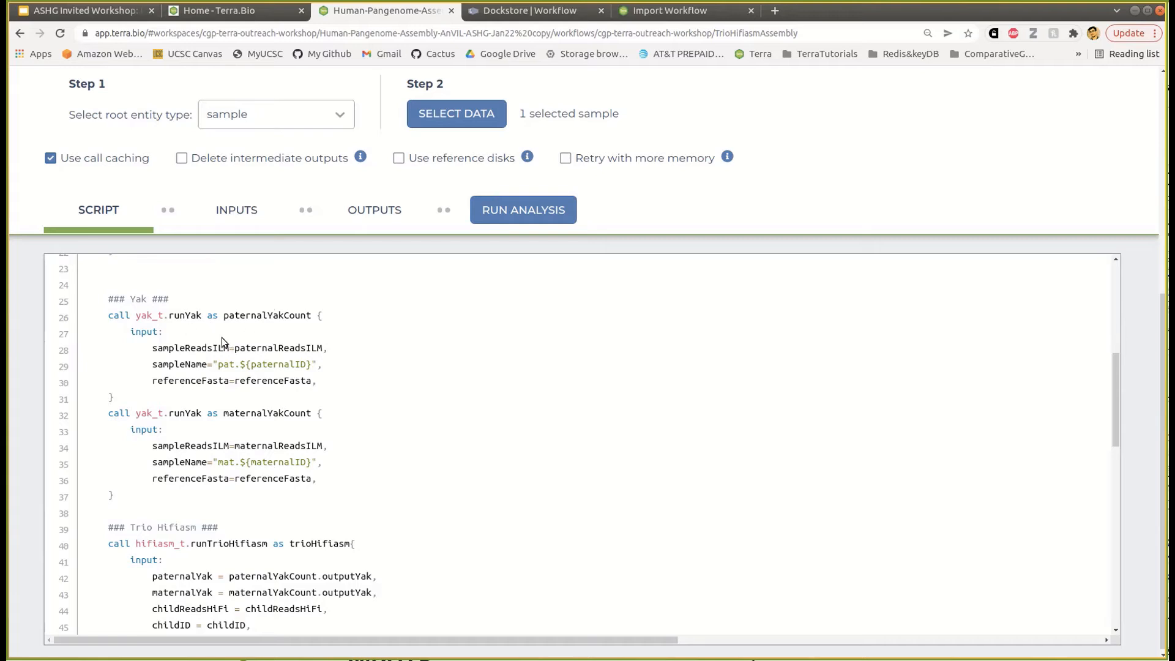
left_click_drag(185, 316, 196, 317)
left_click_drag(186, 413, 202, 414)
- Scroll to the output section and highlight the paternal/maternal FASTA and remaining output files
scroll(263, 344, "down", 3)
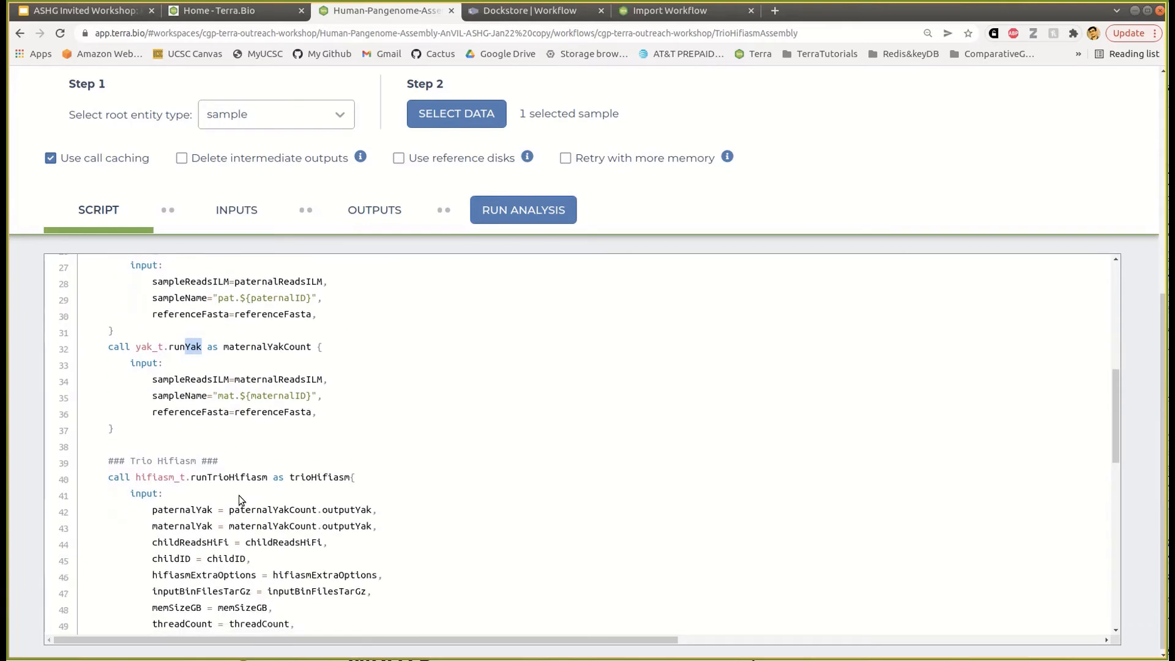
scroll(239, 502, "down", 3)
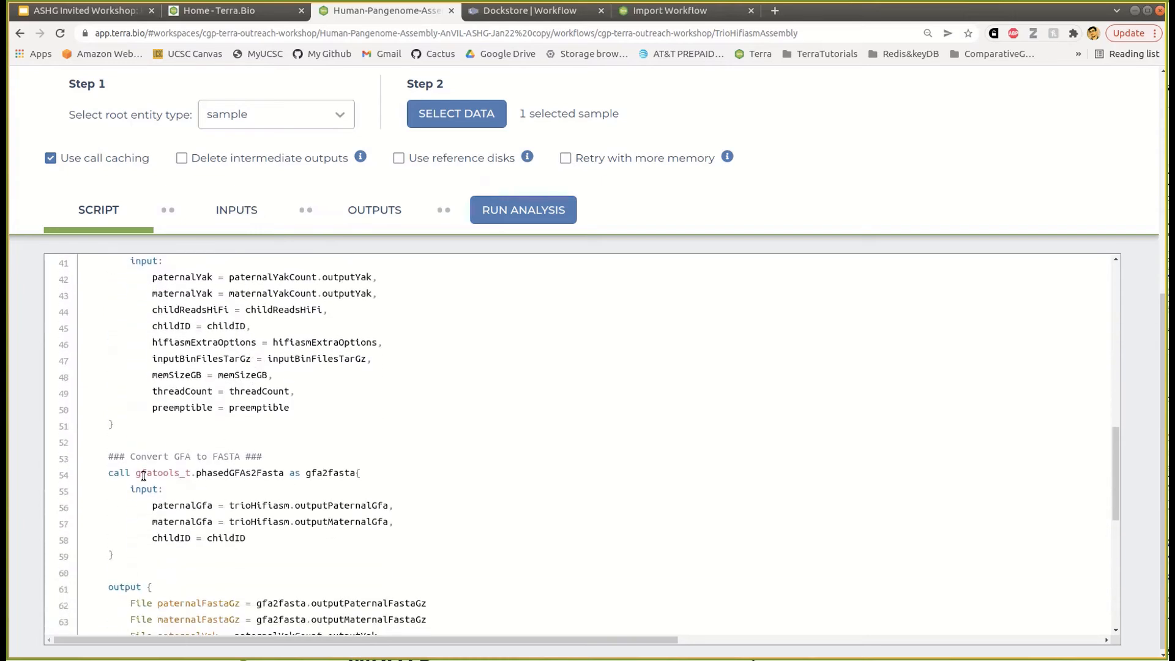
scroll(267, 509, "down", 1)
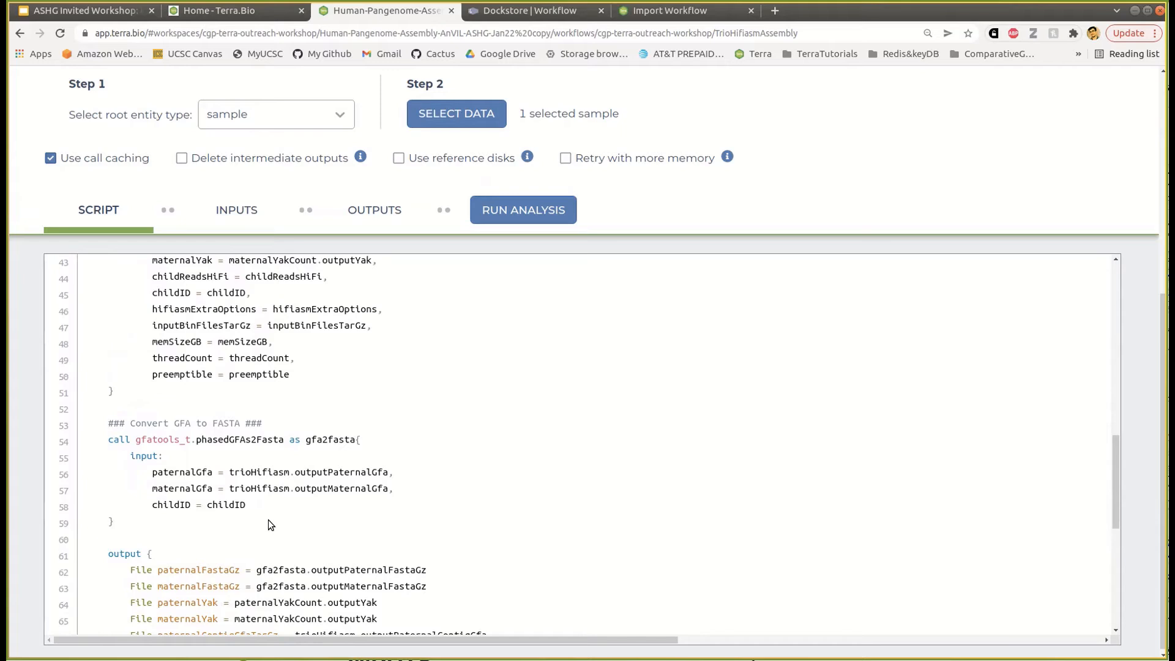
scroll(290, 466, "down", 3)
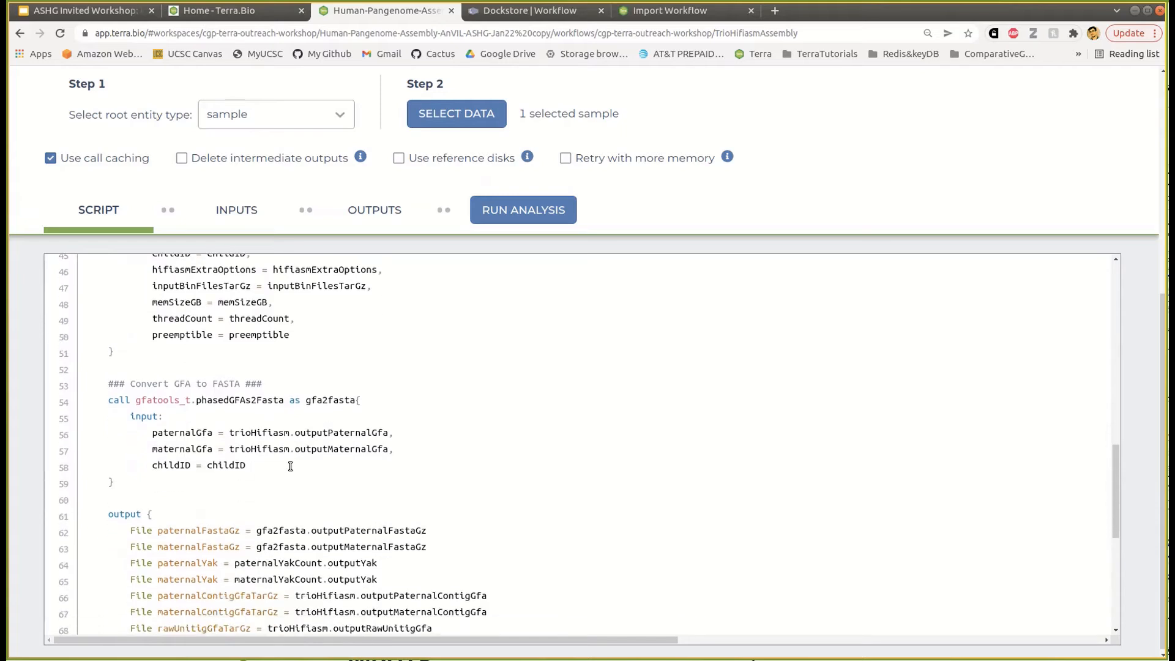
scroll(120, 461, "down", 1)
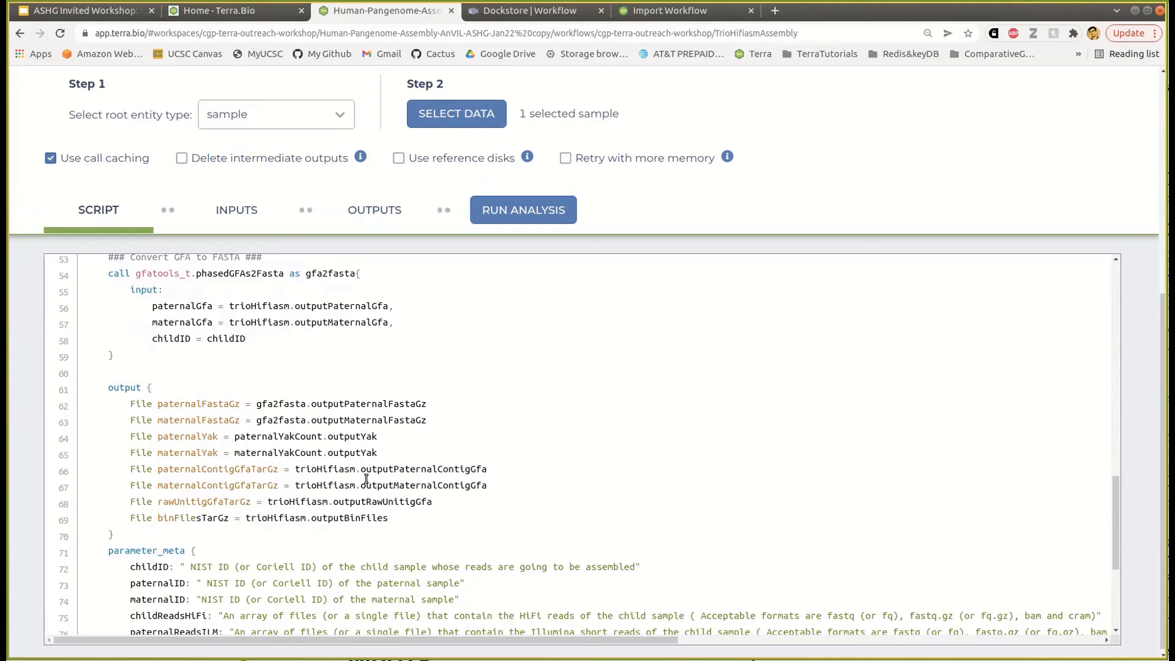
left_click_drag(130, 403, 446, 420)
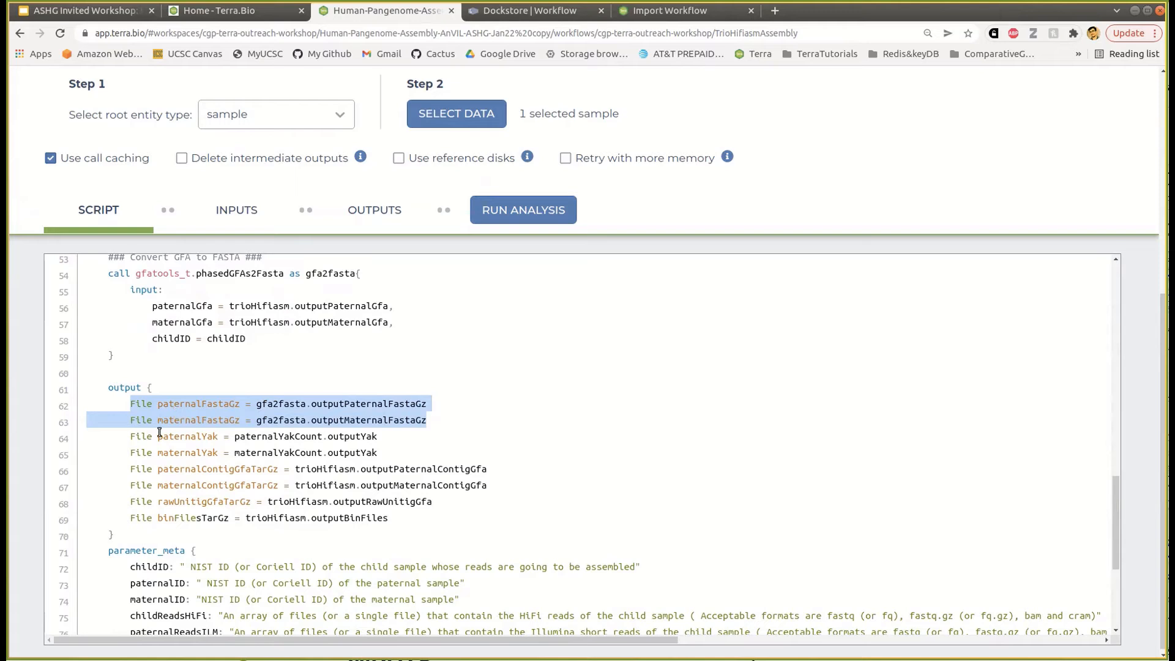
left_click_drag(158, 436, 388, 519)
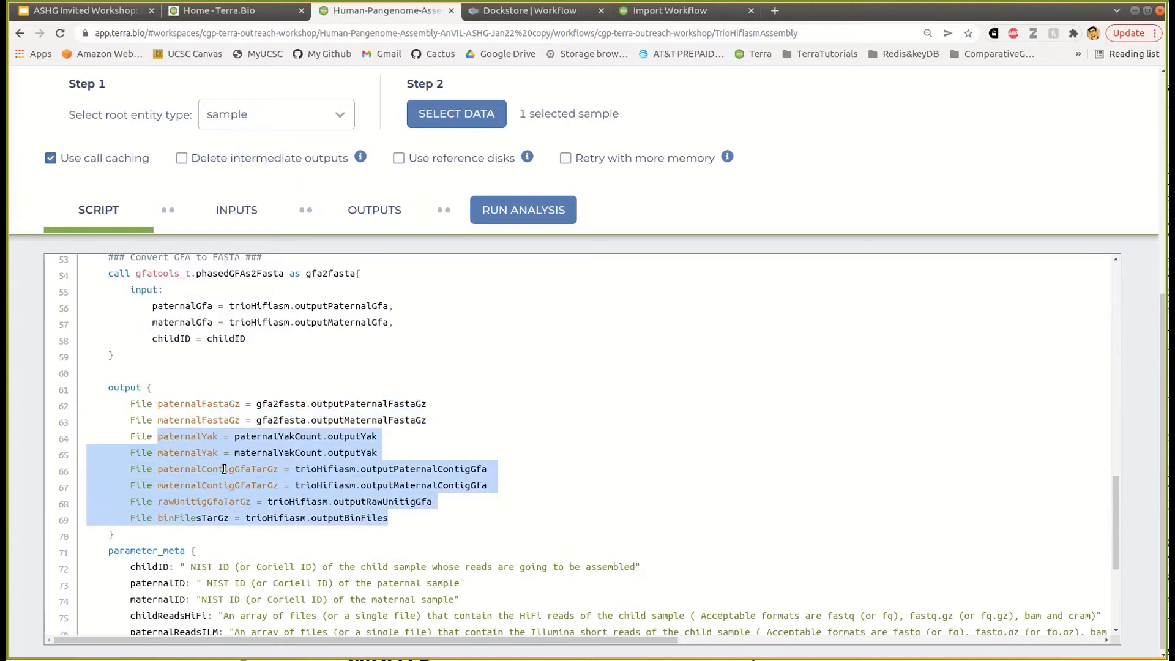
left_click(257, 469)
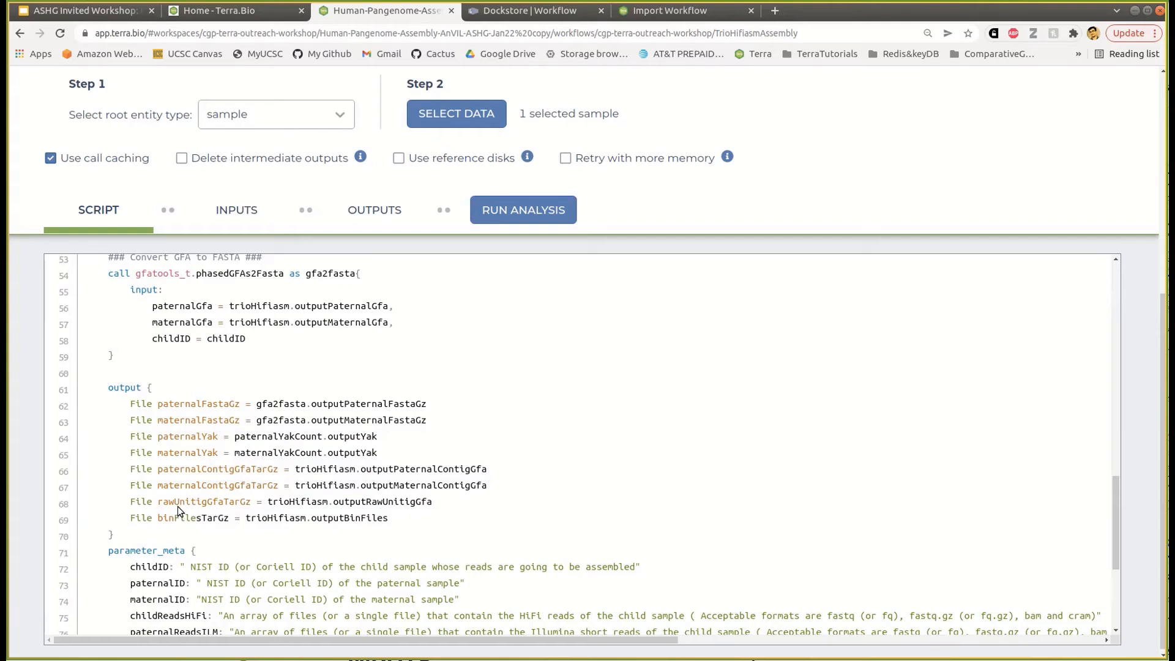
- Point out the binFilesTarGz output and the two assembly FASTAs, then return to the inputs table
left_click_drag(158, 518, 196, 518)
left_click(248, 521)
scroll(341, 517, "down", 2)
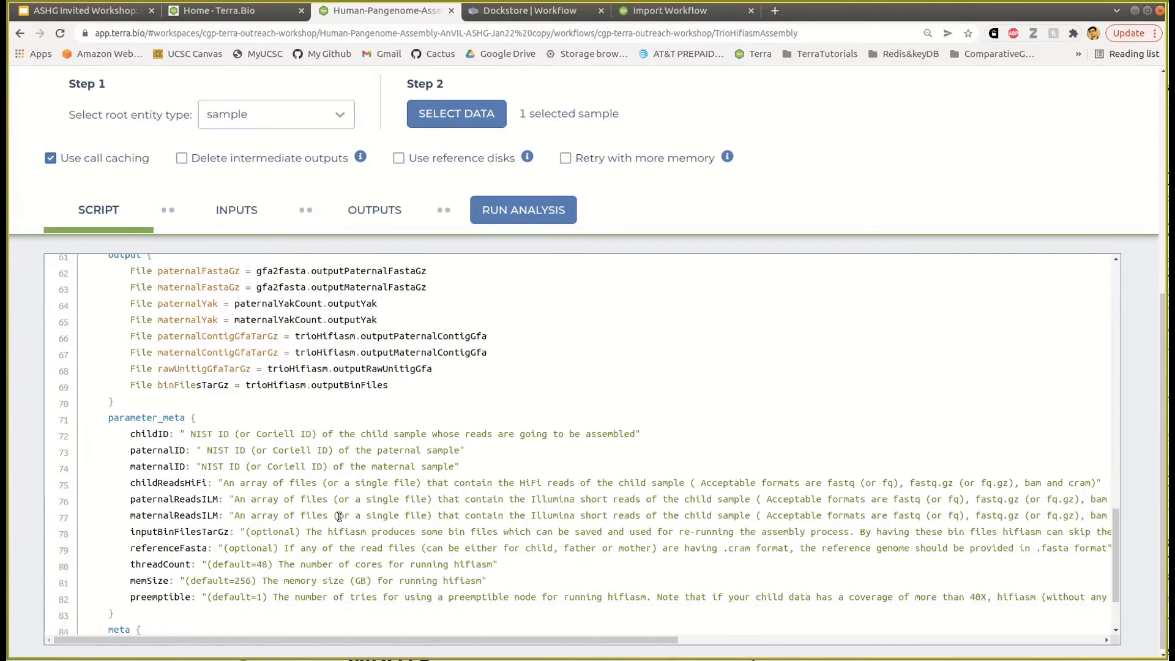
scroll(209, 433, "up", 1)
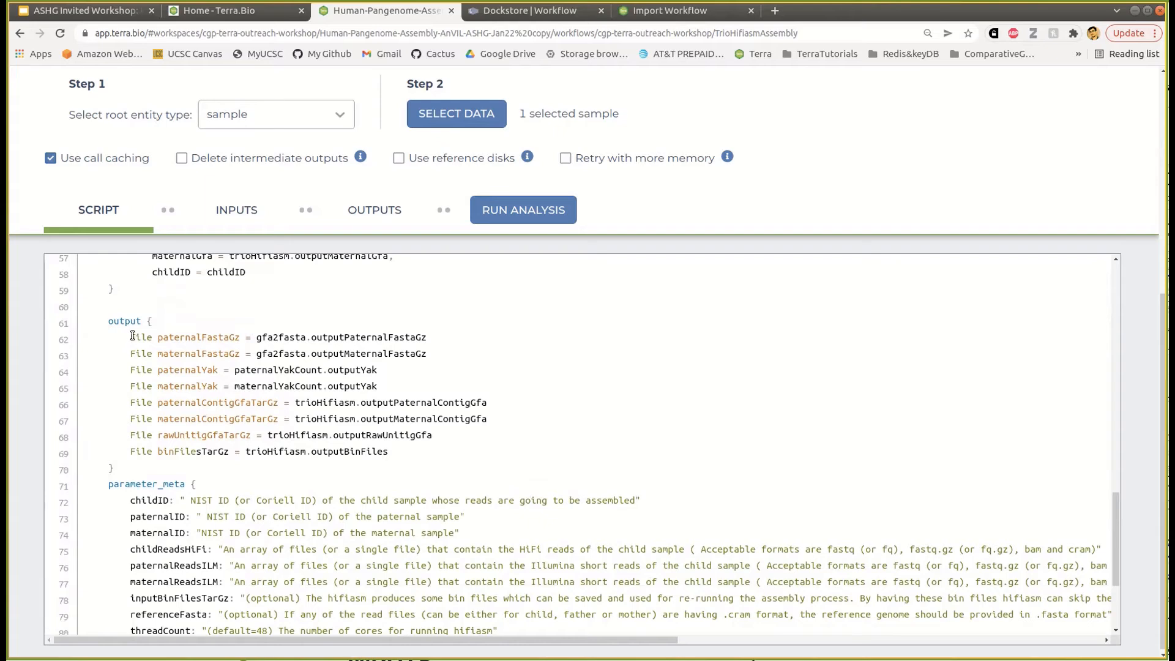
left_click_drag(130, 337, 426, 353)
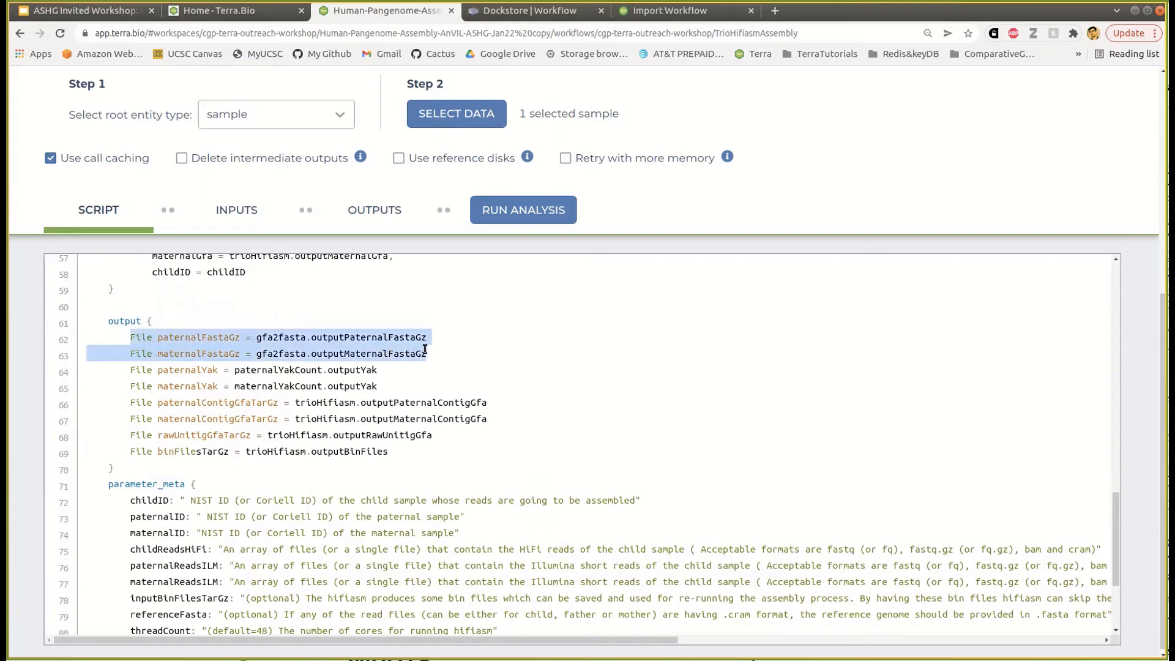
left_click(348, 347)
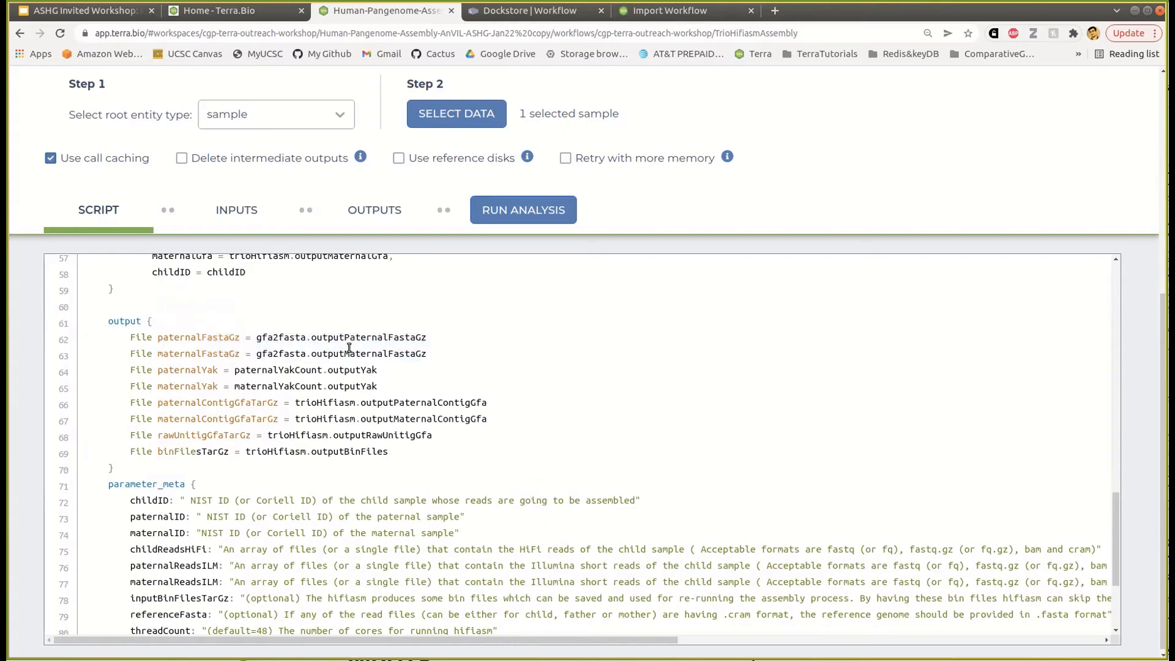
left_click(251, 218)
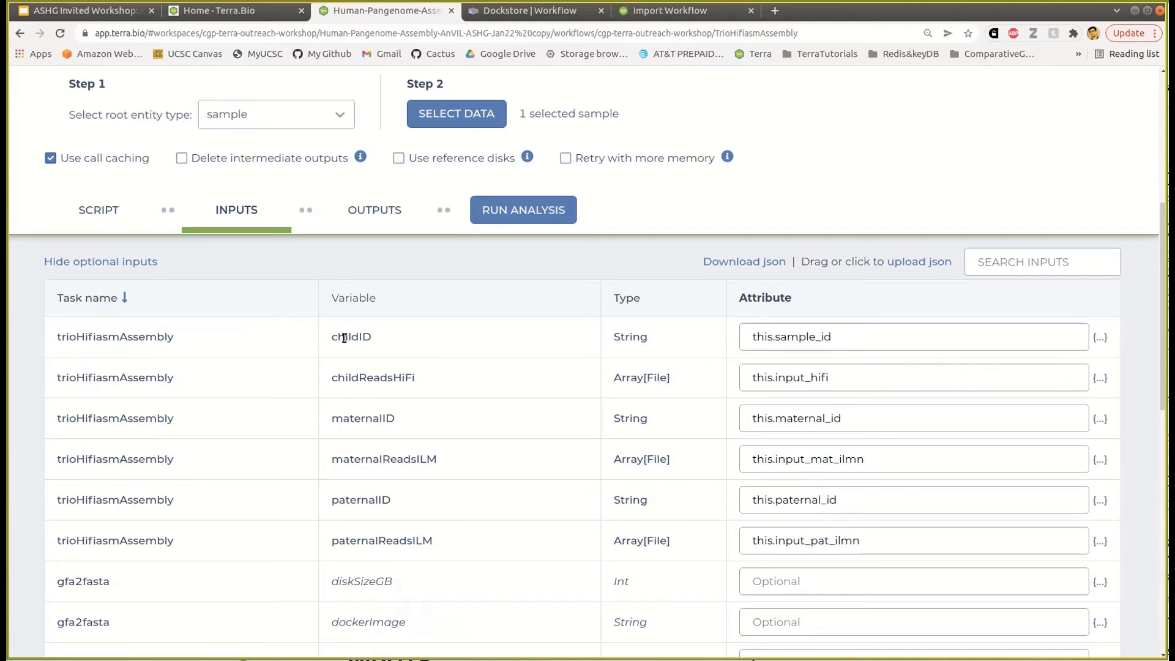
- Switch from the script back to the inputs and open Select Data with HG002_chr20 checked
left_click(68, 211)
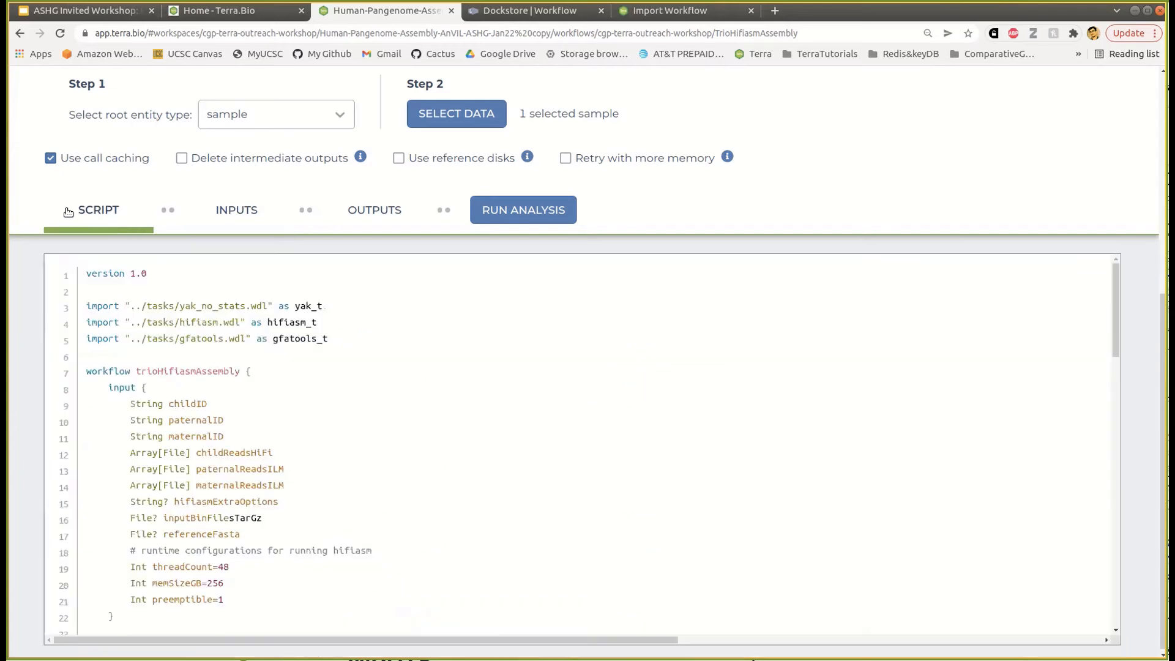
left_click(238, 220)
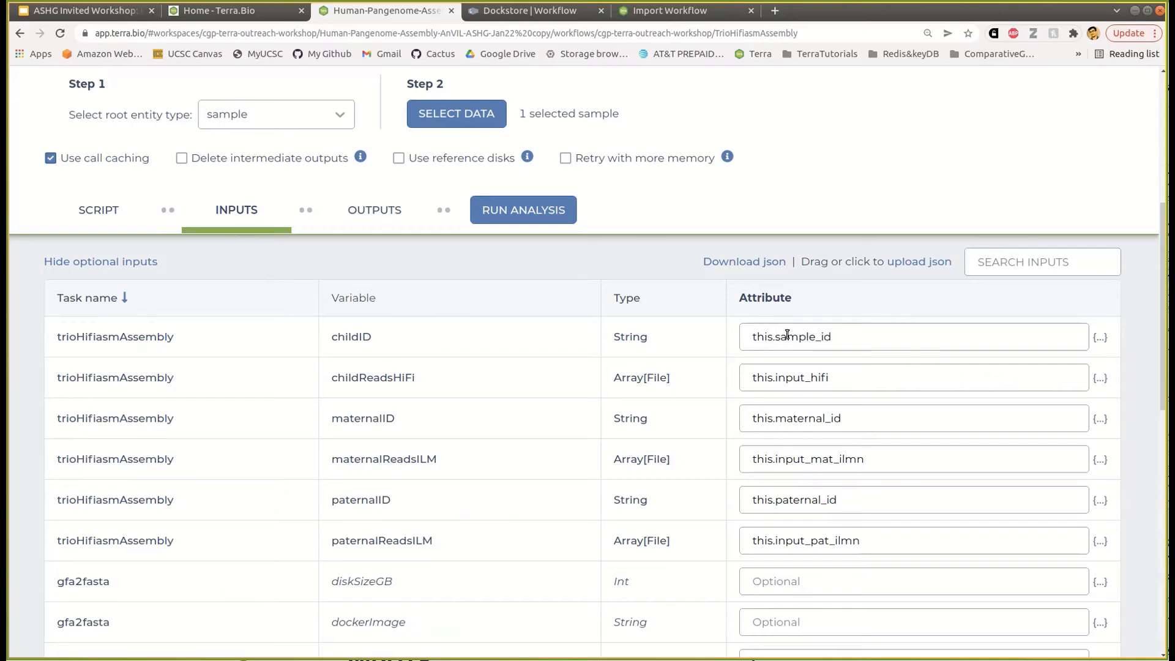
left_click(458, 113)
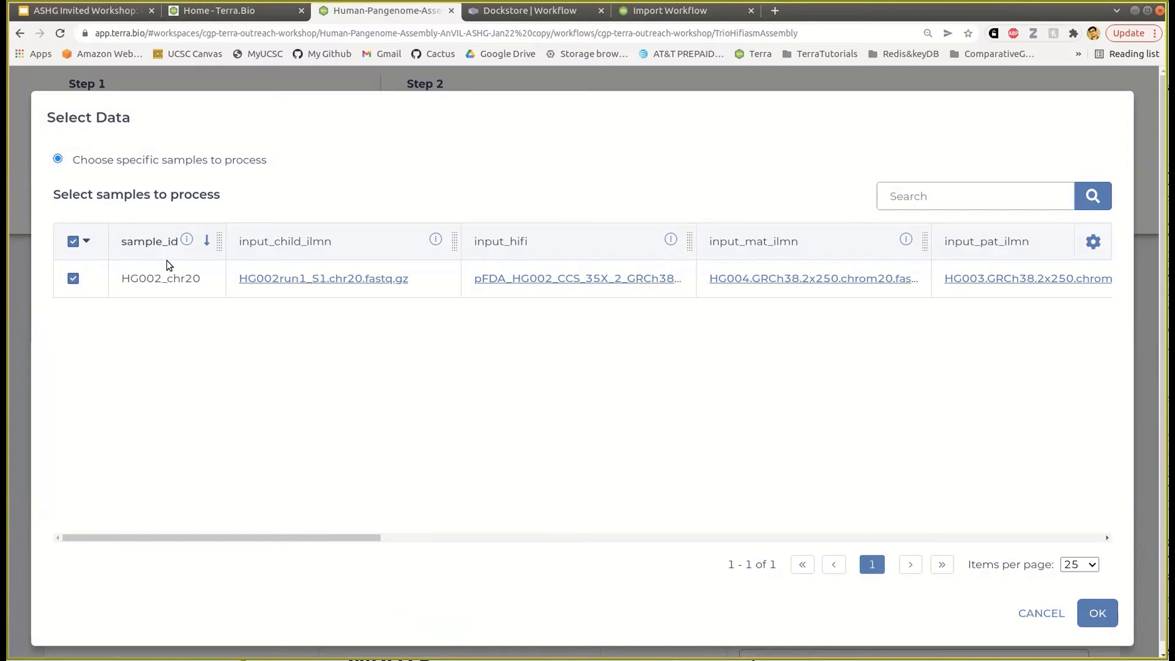
- Close Select Data unchanged and set the childID attribute to this.sample_id
left_click(1043, 612)
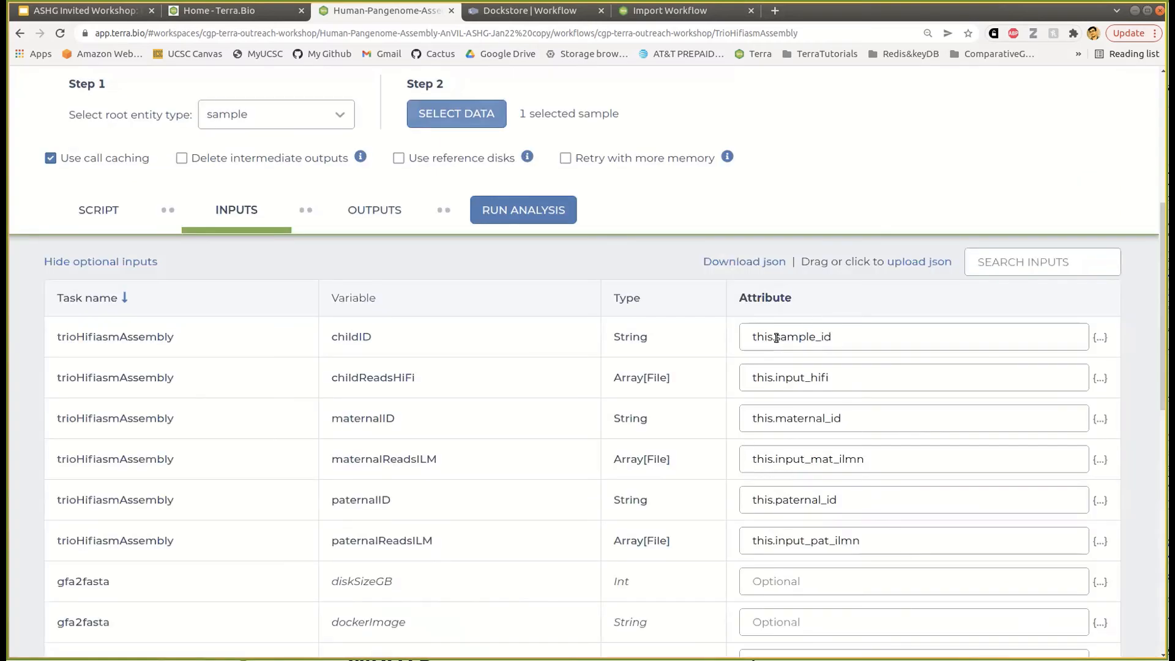
left_click_drag(776, 338, 859, 344)
left_click(753, 338)
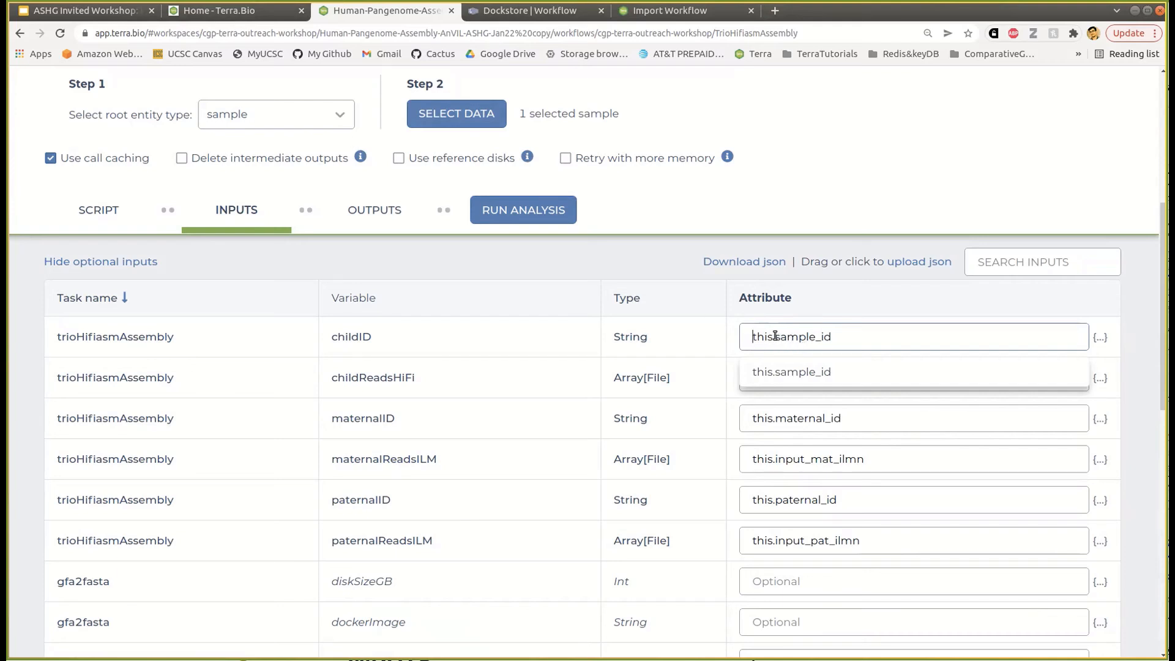
left_click_drag(775, 338, 839, 338)
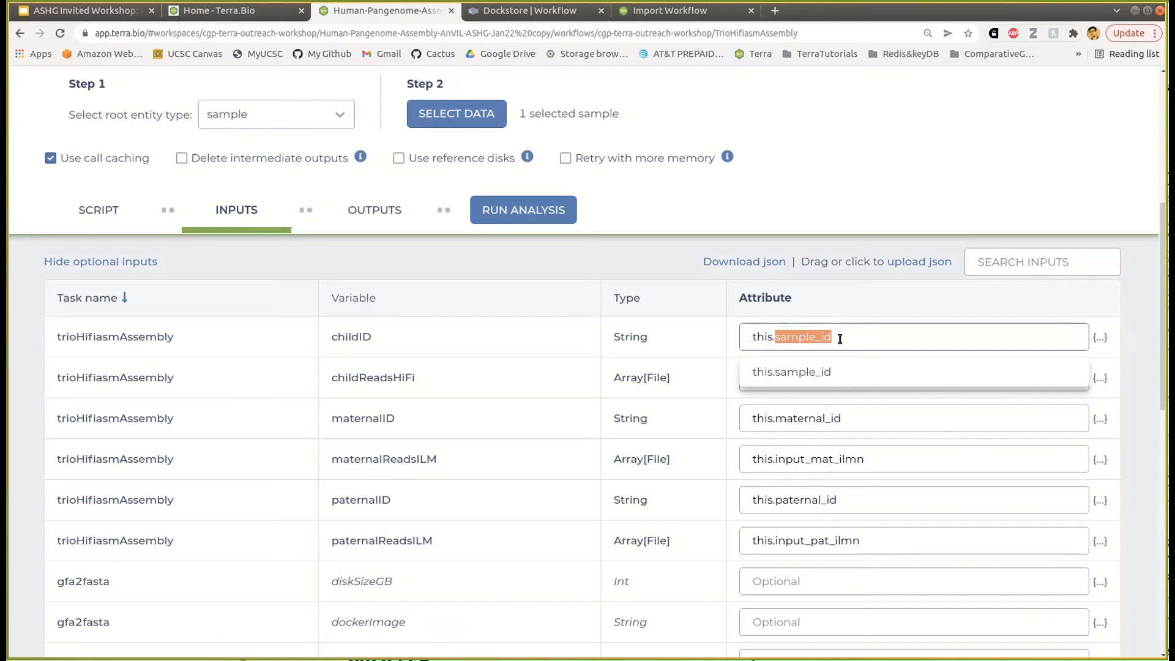
left_click(840, 338)
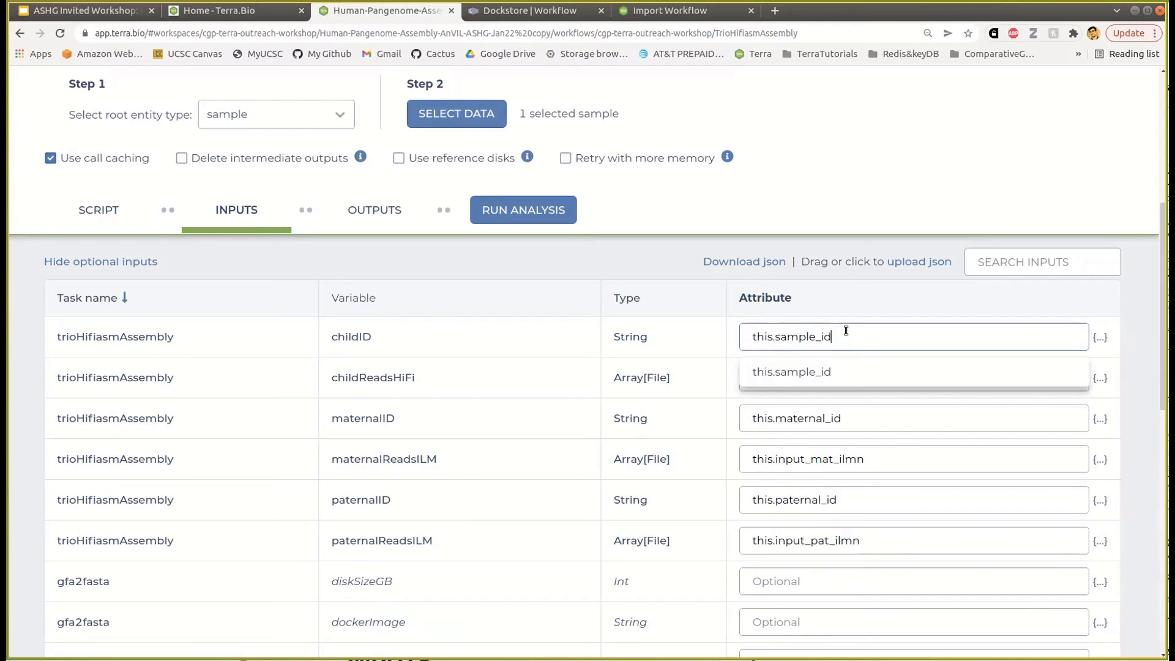
left_click(382, 334)
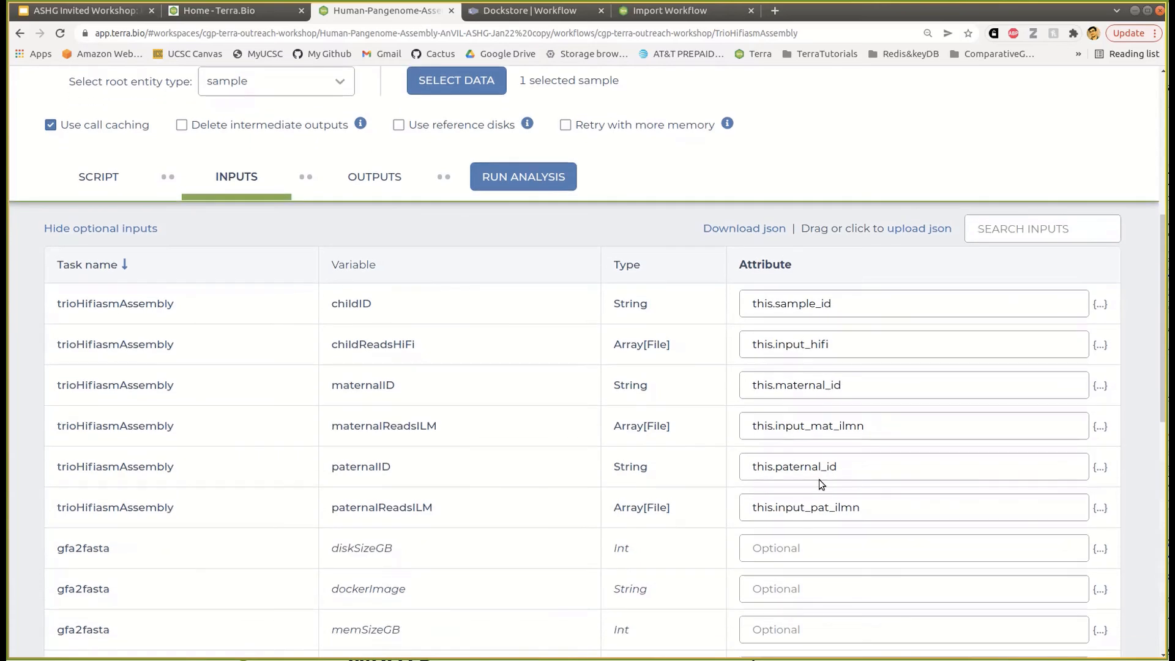
scroll(777, 434, "up", 1)
left_click(371, 252)
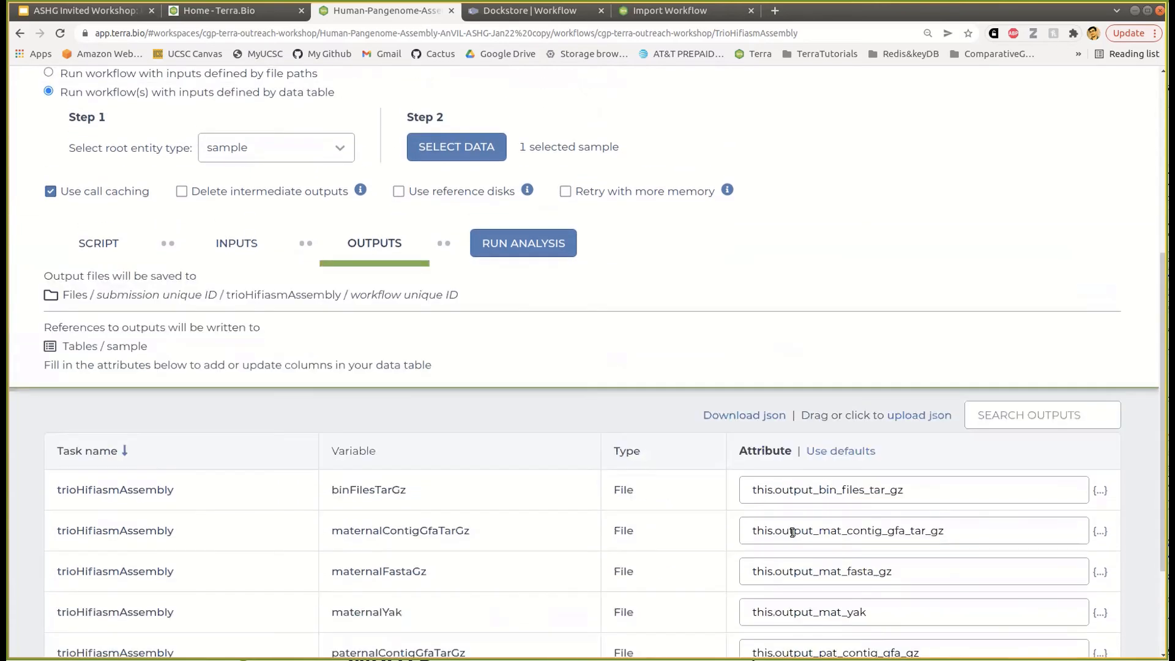
scroll(790, 532, "down", 3)
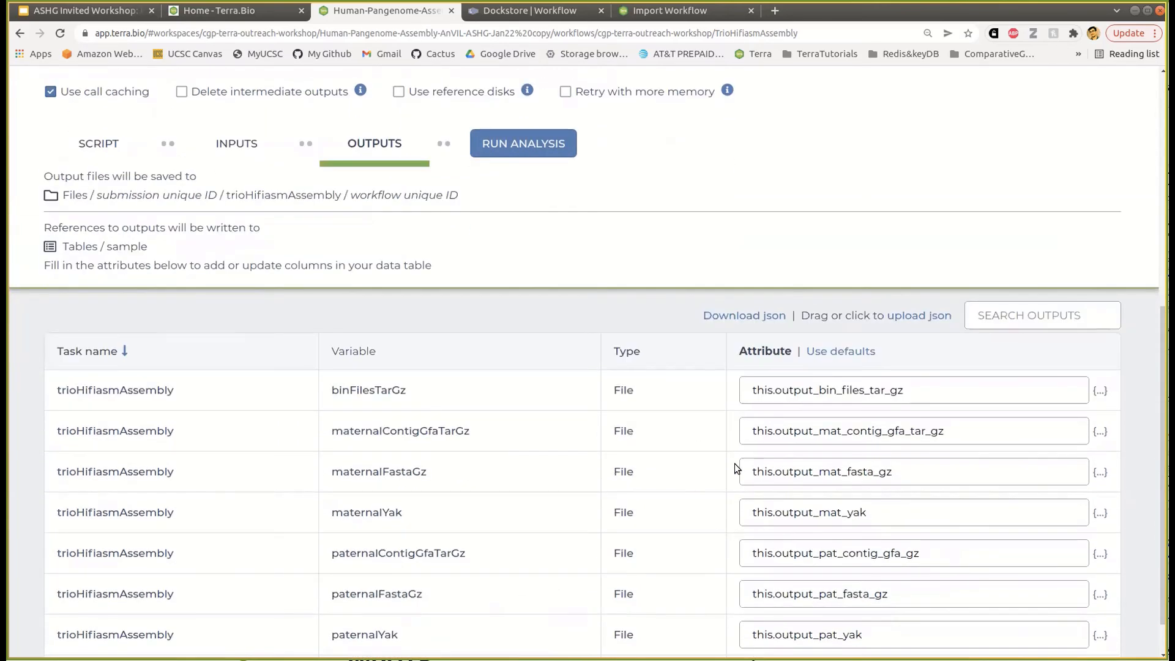
scroll(735, 464, "down", 2)
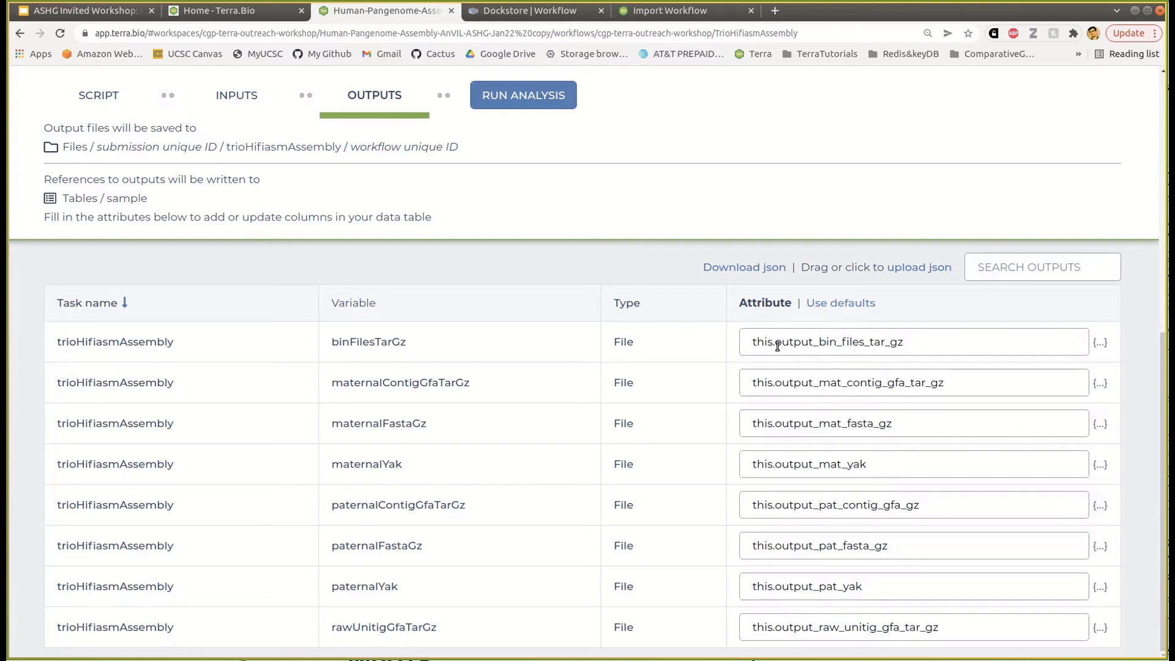
left_click_drag(331, 342, 407, 341)
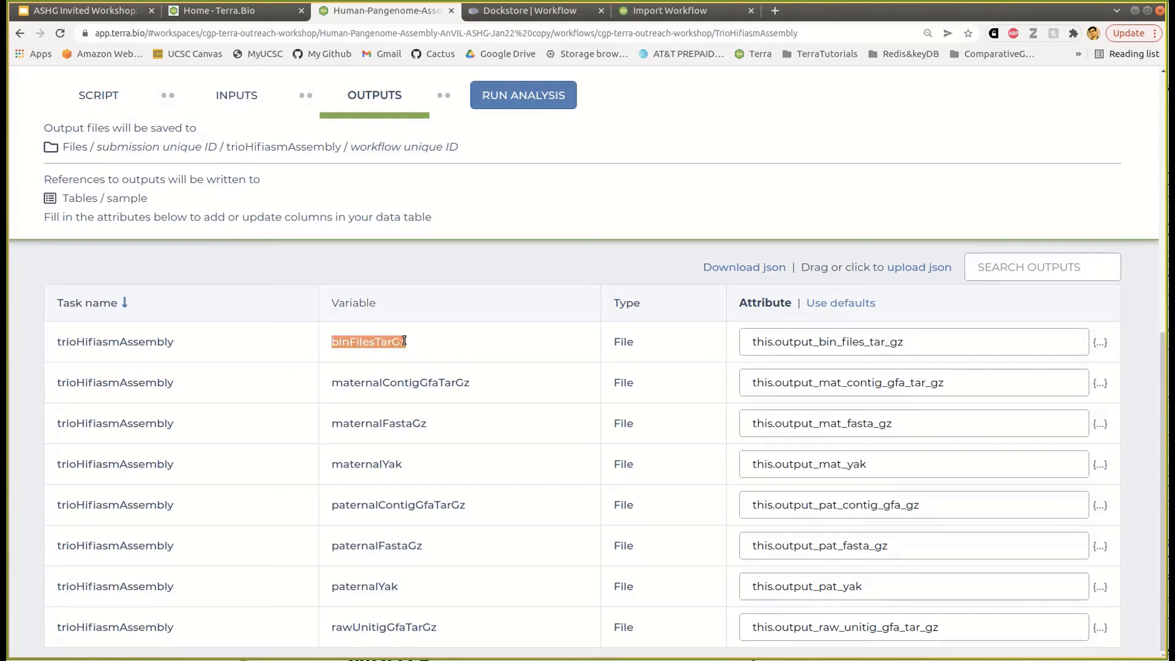
left_click(776, 344)
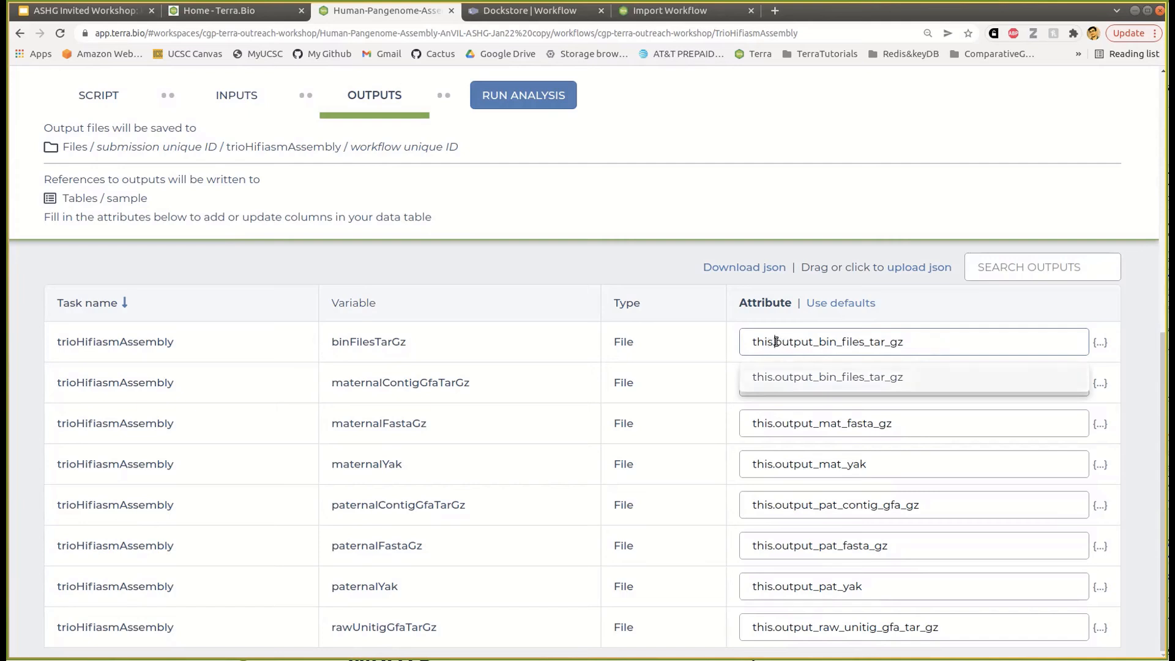
left_click_drag(776, 341, 907, 344)
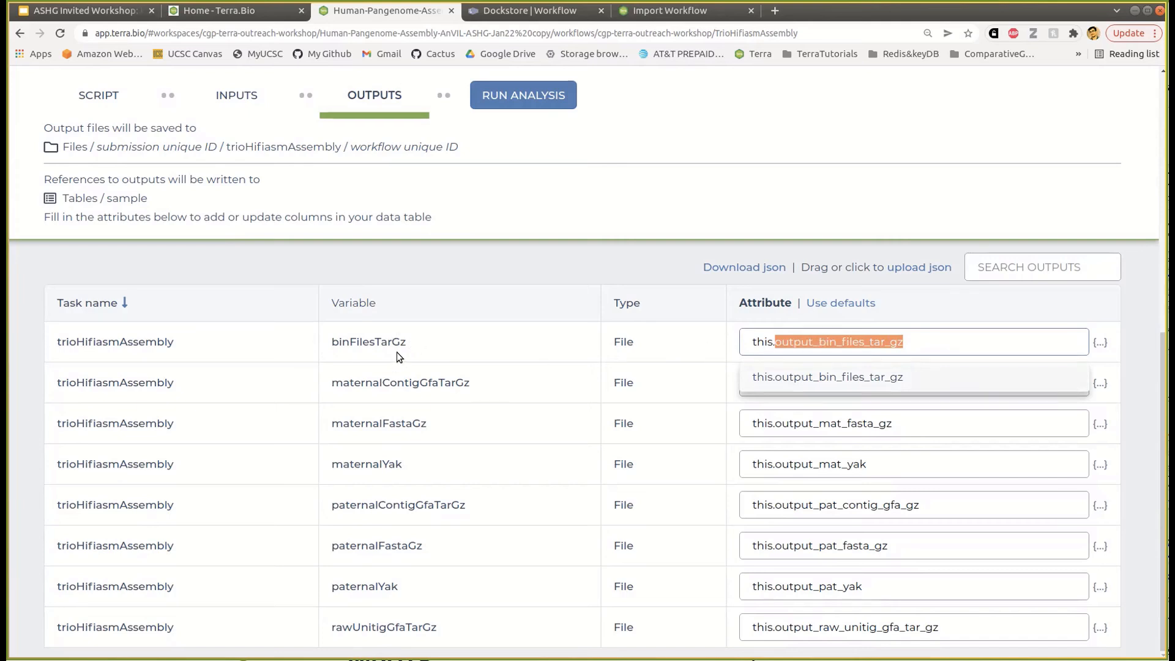
left_click(842, 344)
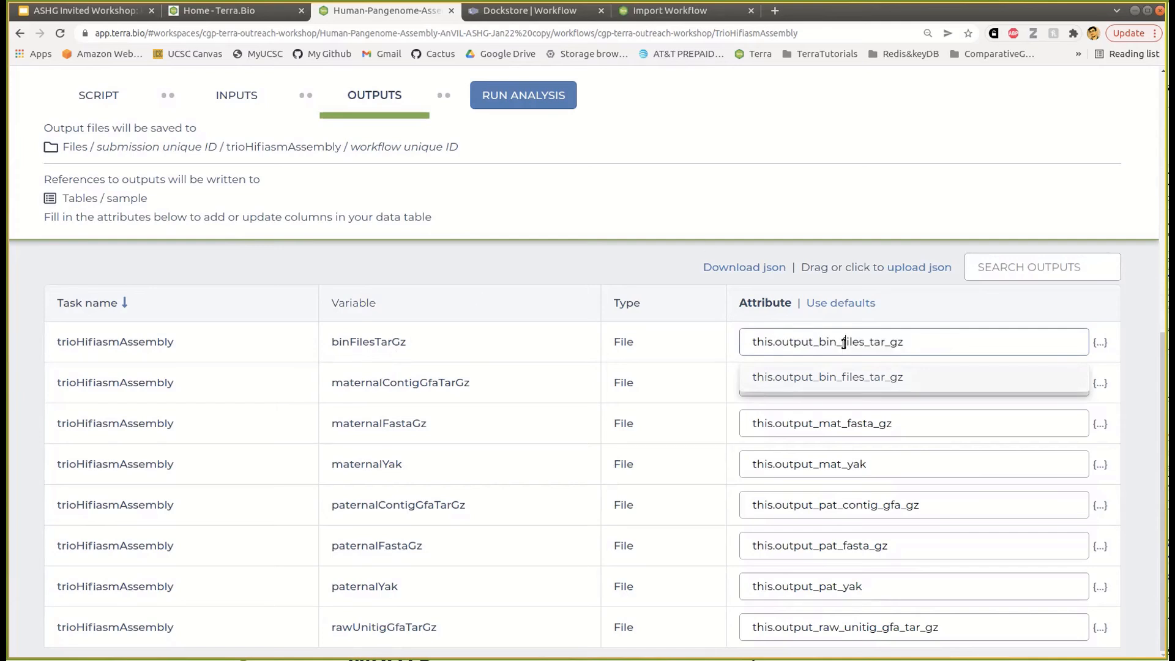
left_click(569, 349)
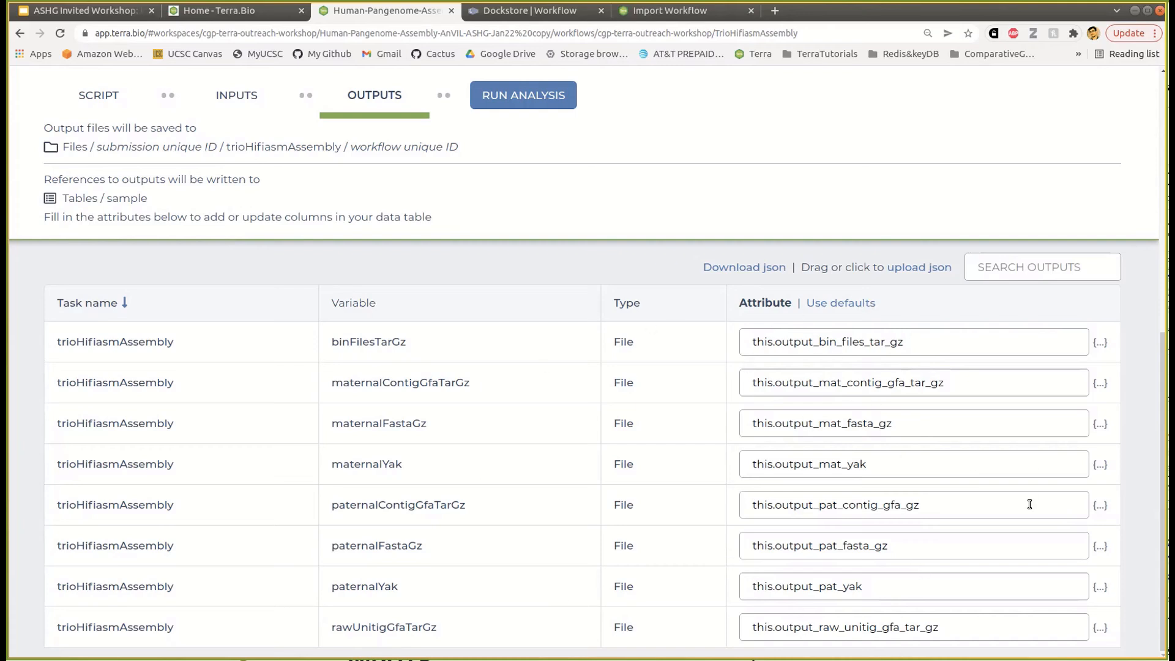
left_click(233, 107)
scroll(568, 399, "up", 1)
- Review the output mappings, then run and confirm LAUNCH of the analysis on HG002_chr20
scroll(567, 399, "up", 3)
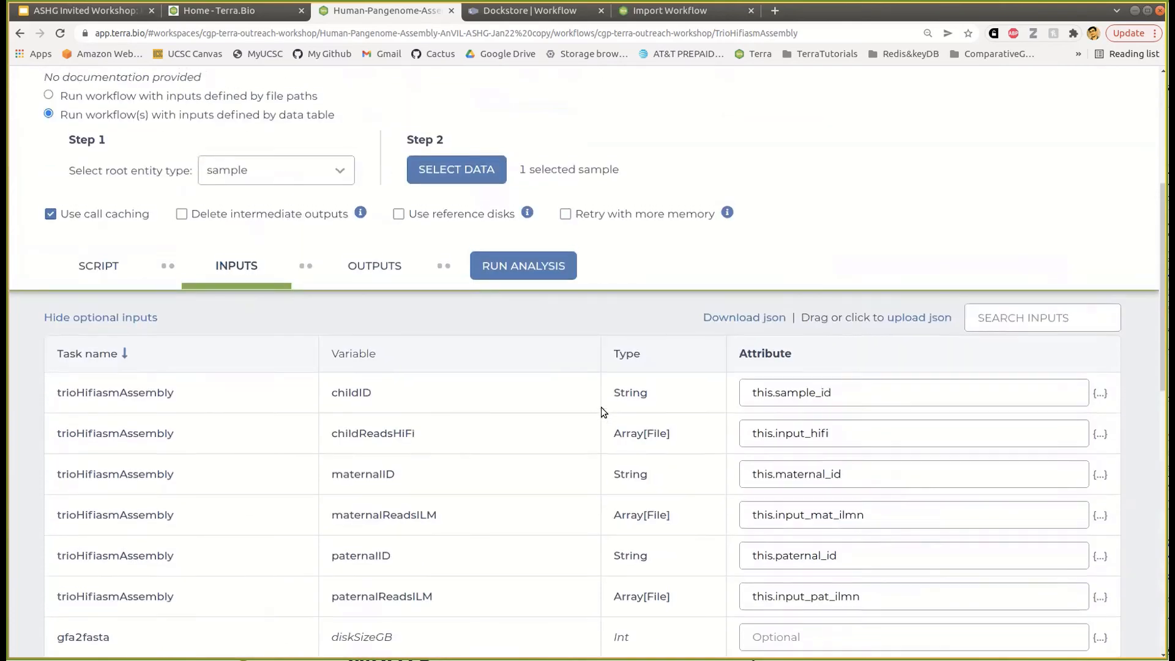
scroll(819, 407, "down", 1)
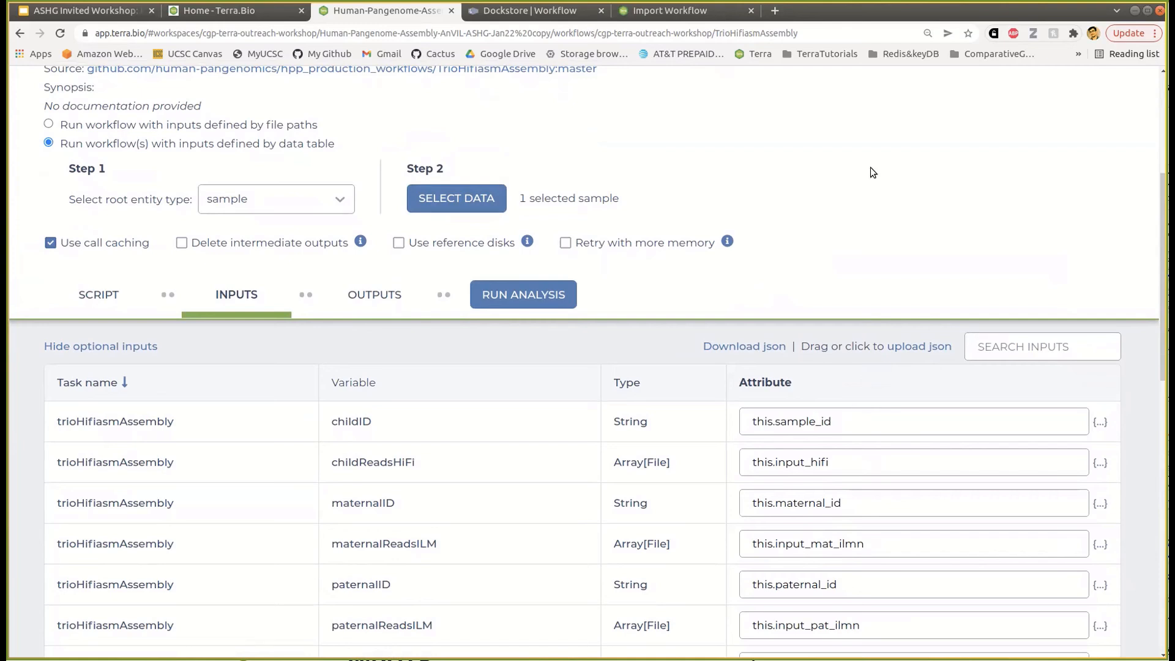
left_click(387, 305)
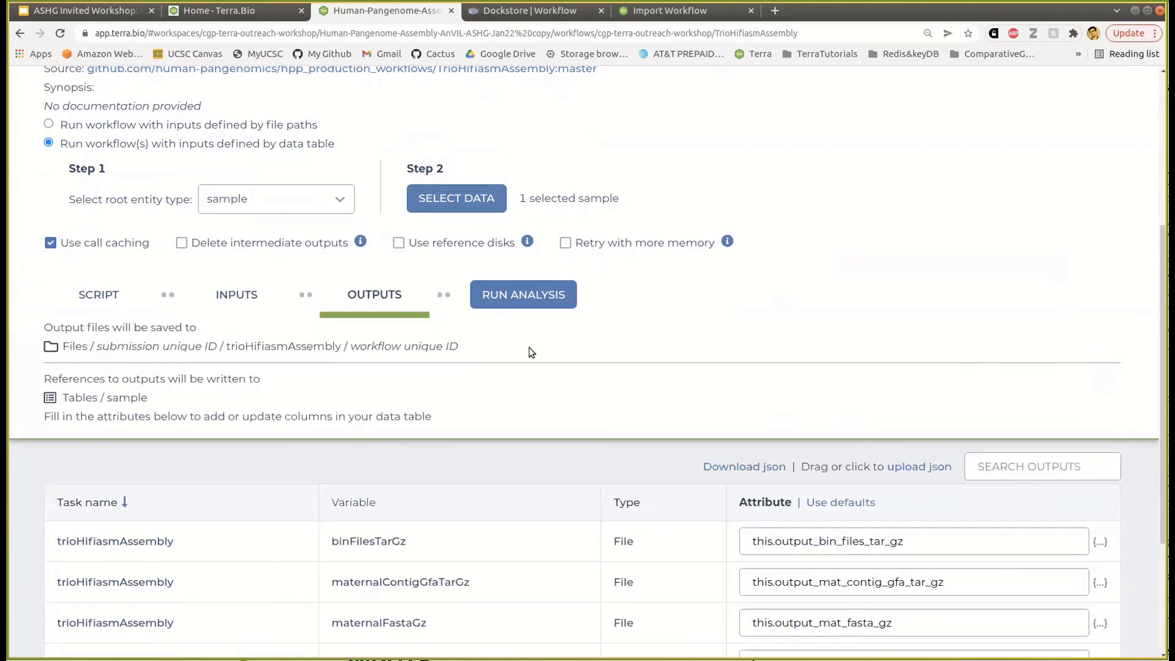
left_click(500, 299)
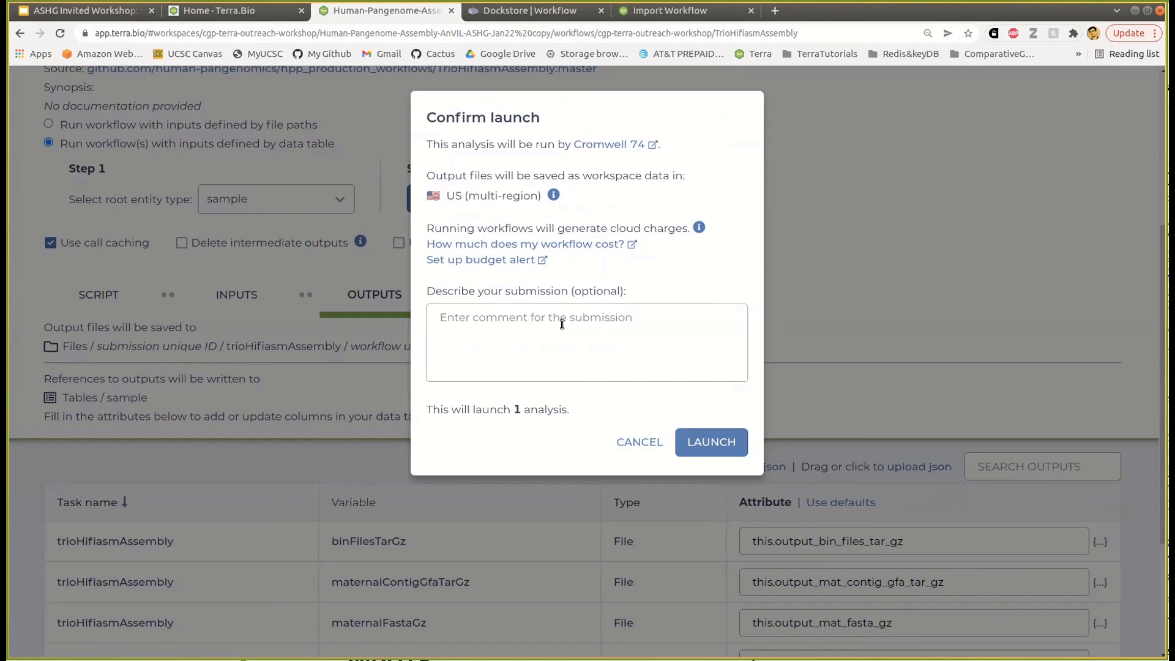
left_click(703, 444)
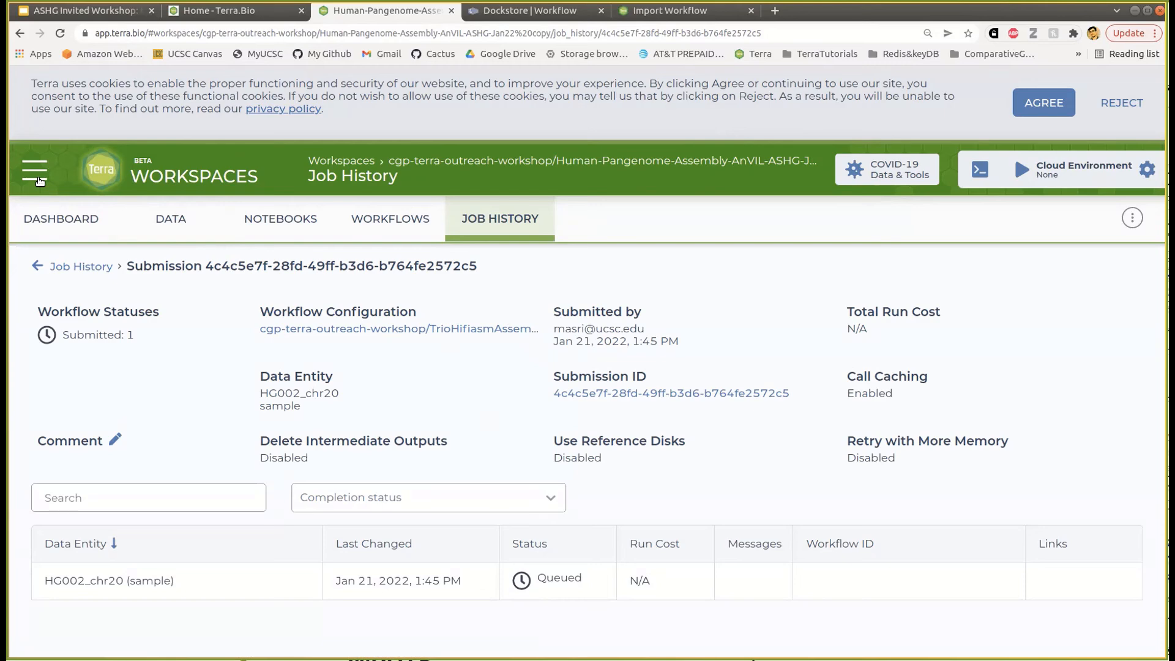
left_click(35, 171)
- Search the public workspaces for 'pang'
left_click(73, 276)
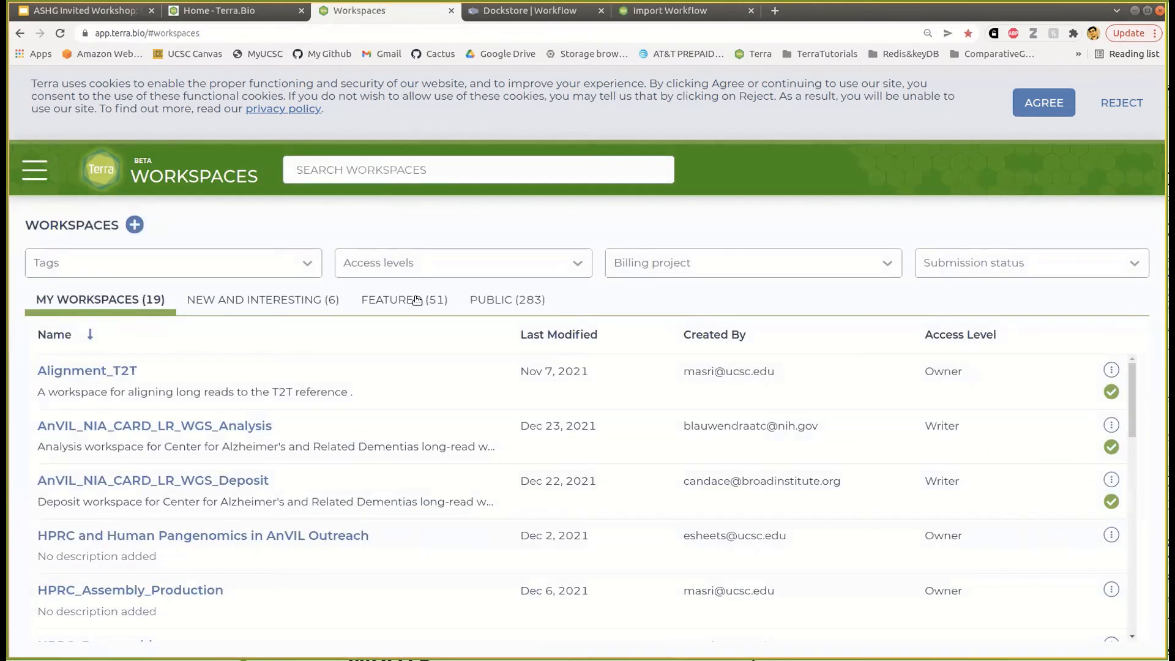
left_click(481, 299)
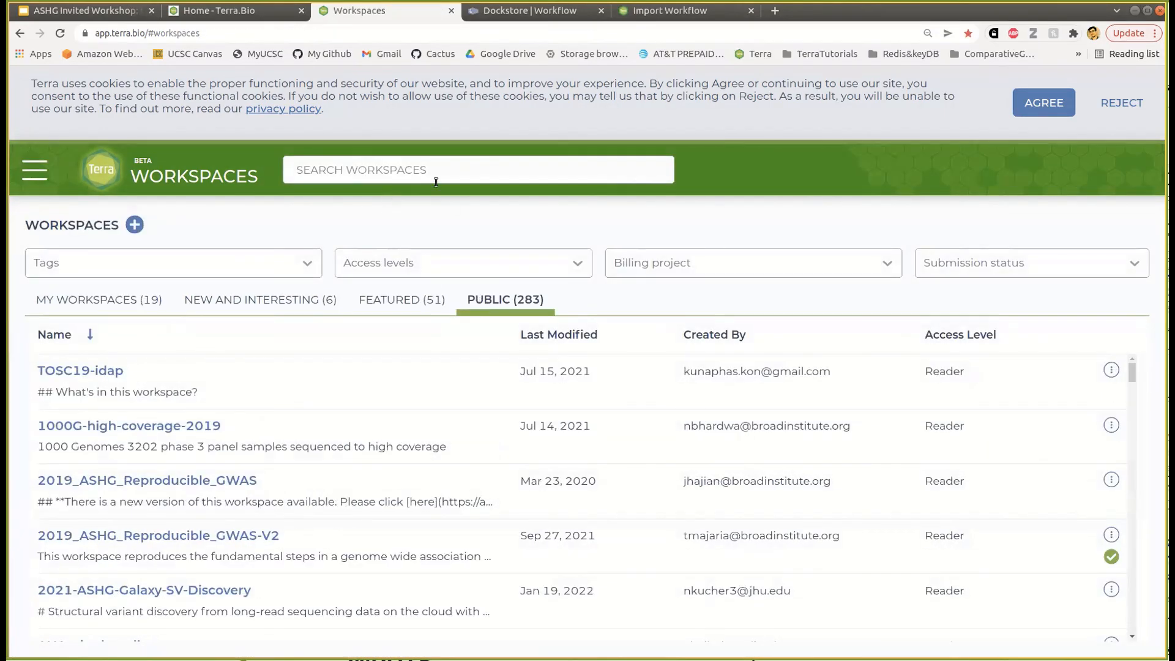
left_click(429, 170)
type("pane")
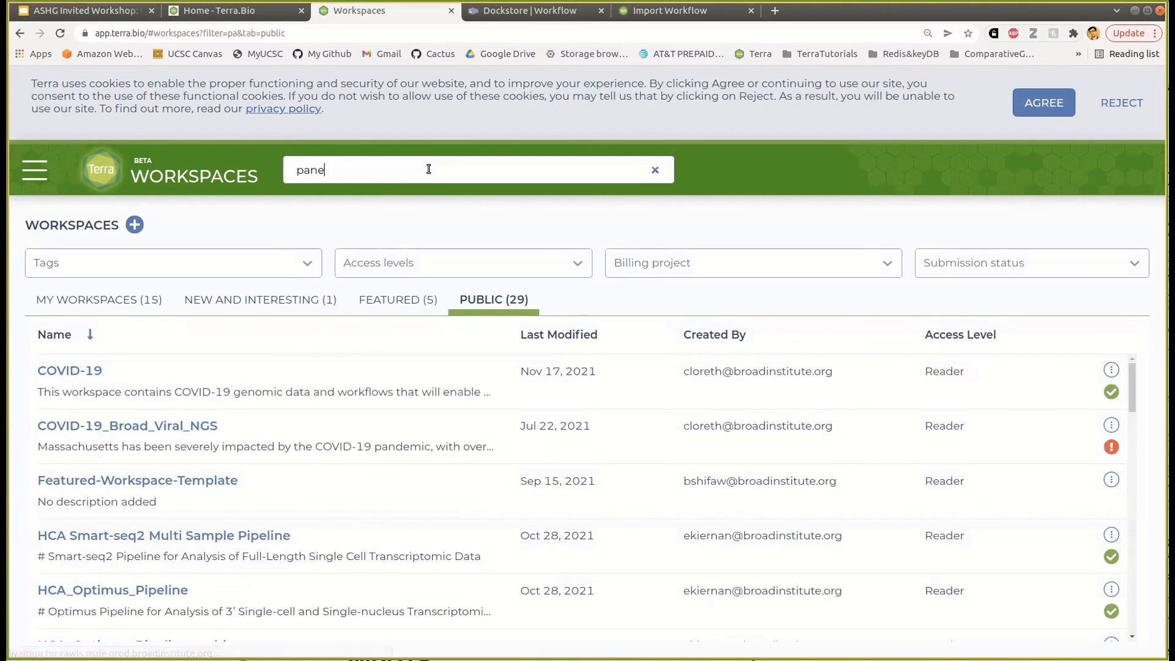
key("BackSpace")
type("g")
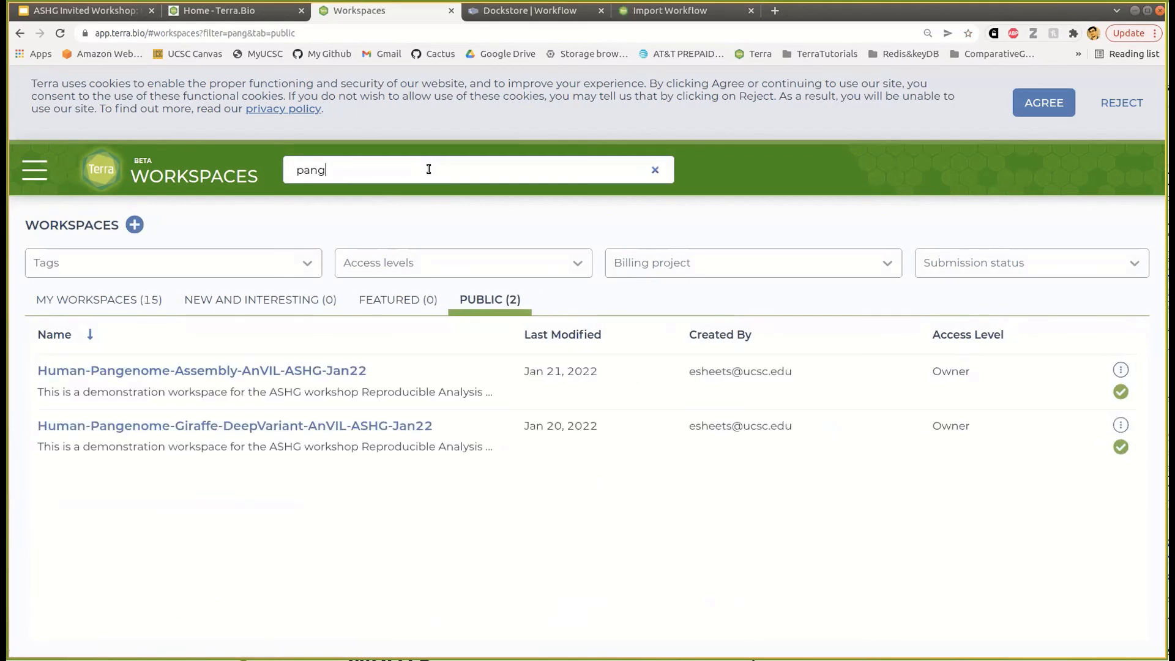
- Open Human-Pangenome-Assembly-AnVIL-ASHG-Jan22's job history and its succeeded TrioHifiasmAssembly submission
left_click(323, 297)
left_click(483, 226)
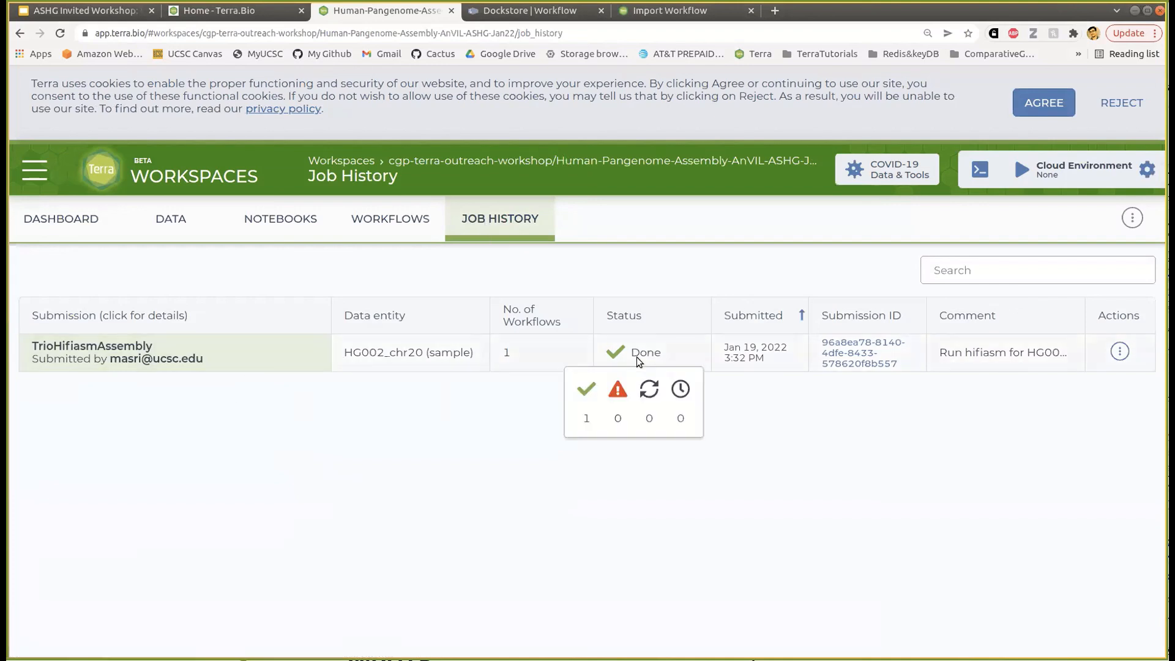
mouse_move(642, 366)
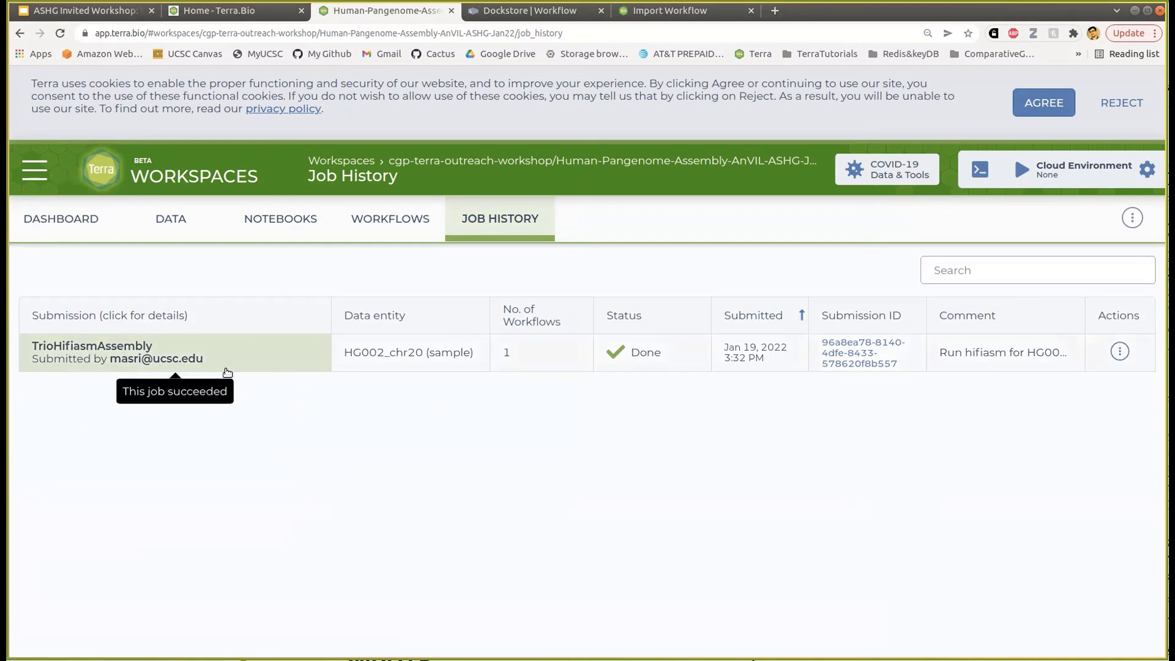
left_click(122, 355)
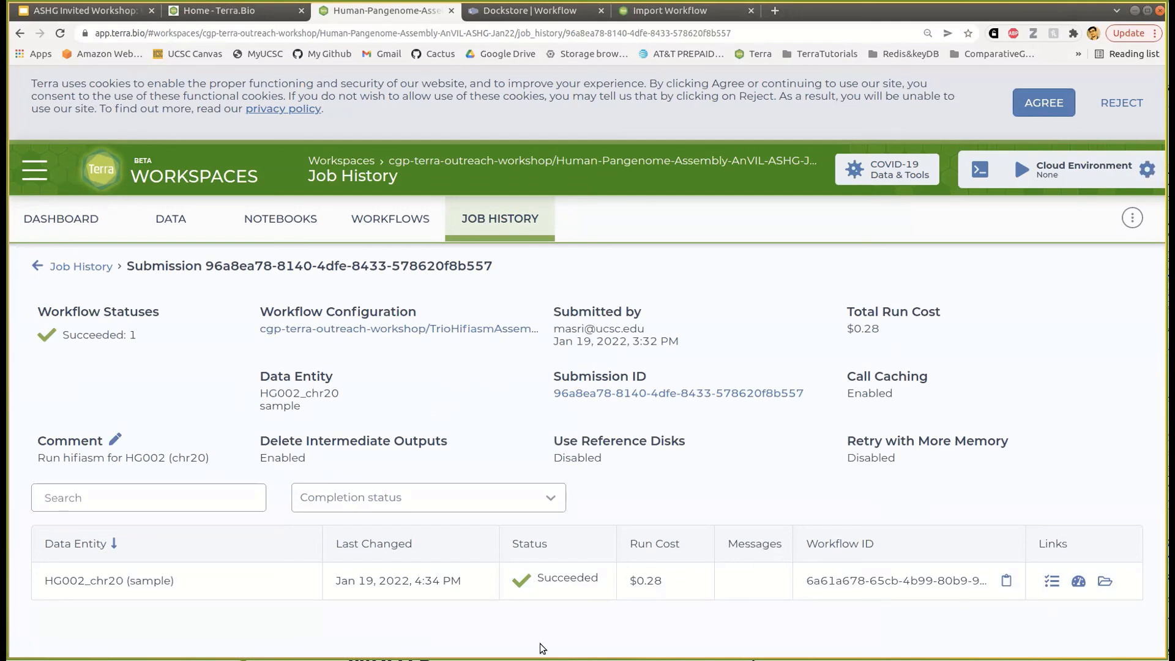
- Open the sample table, scroll to the output columns, and inspect HG002_chr20.mat.fa.gz's file details
left_click(171, 227)
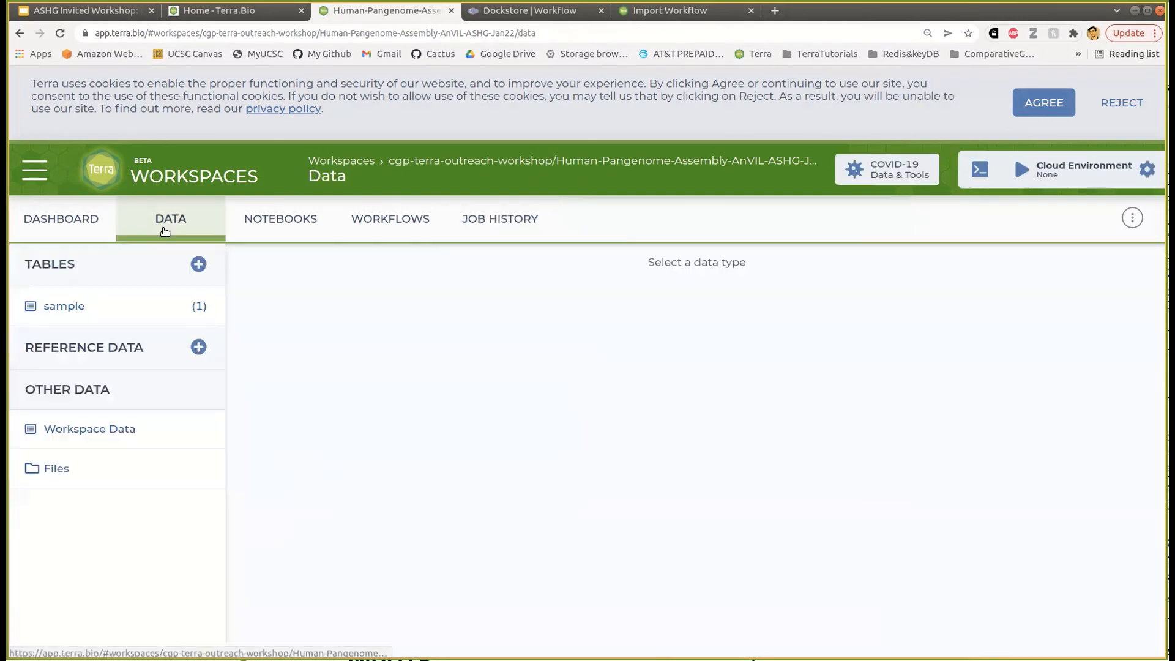
left_click(131, 308)
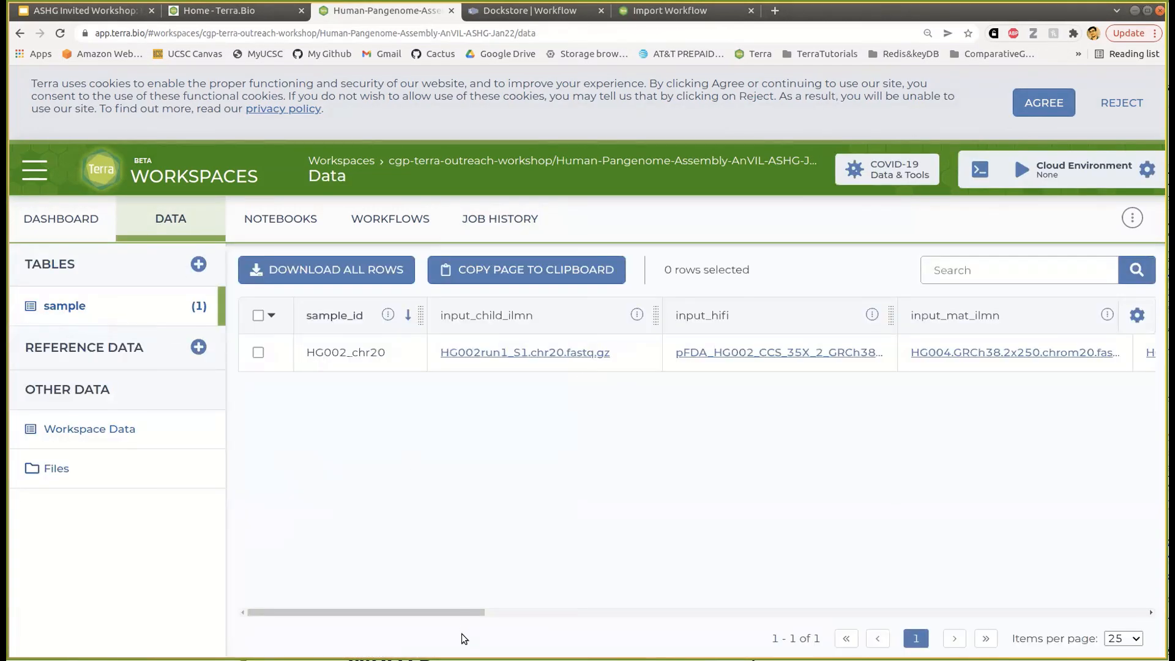
left_click_drag(453, 612, 793, 603)
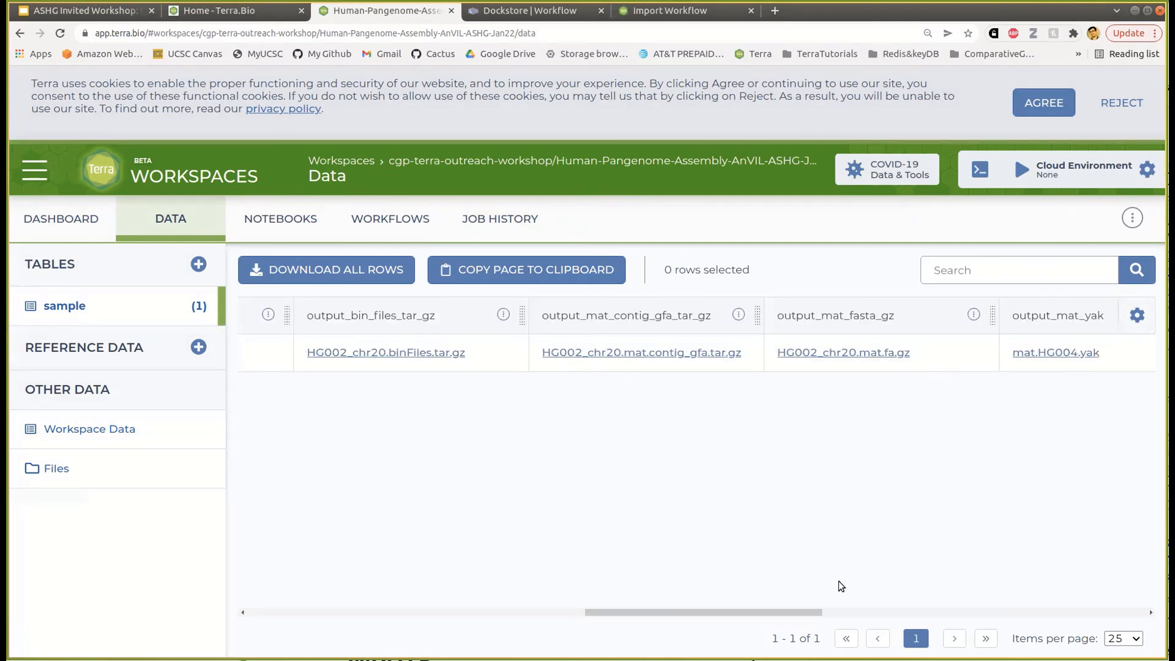
mouse_move(816, 612)
left_mouse_down()
mouse_move(941, 613)
mouse_move(820, 612)
left_mouse_up()
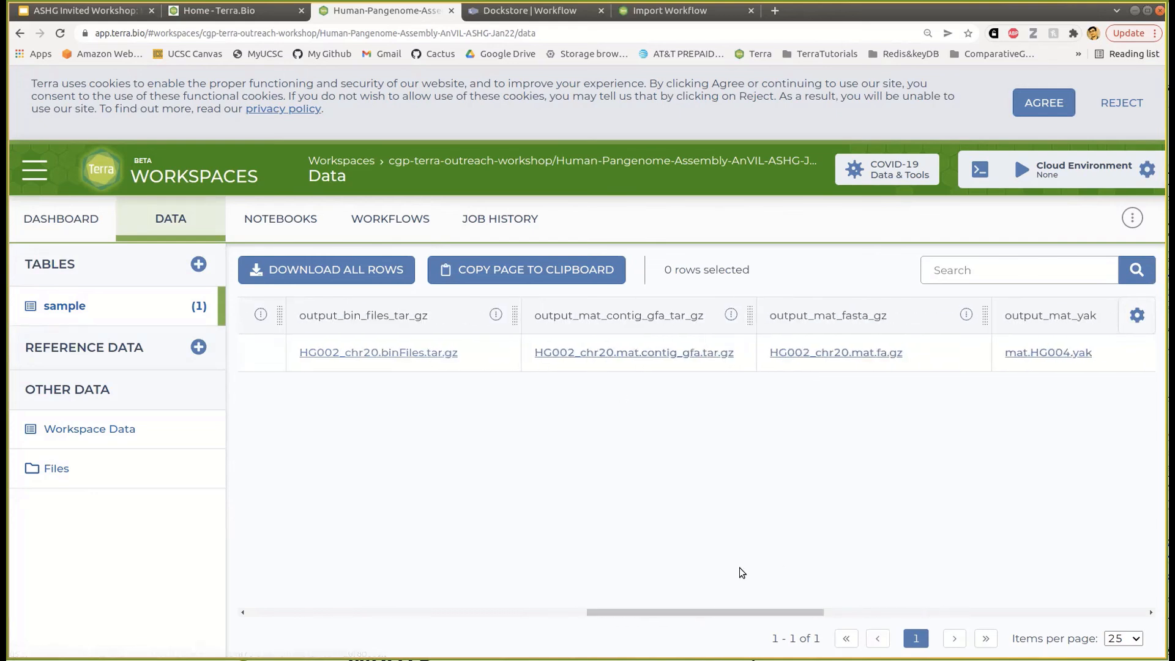
left_click_drag(768, 612, 879, 613)
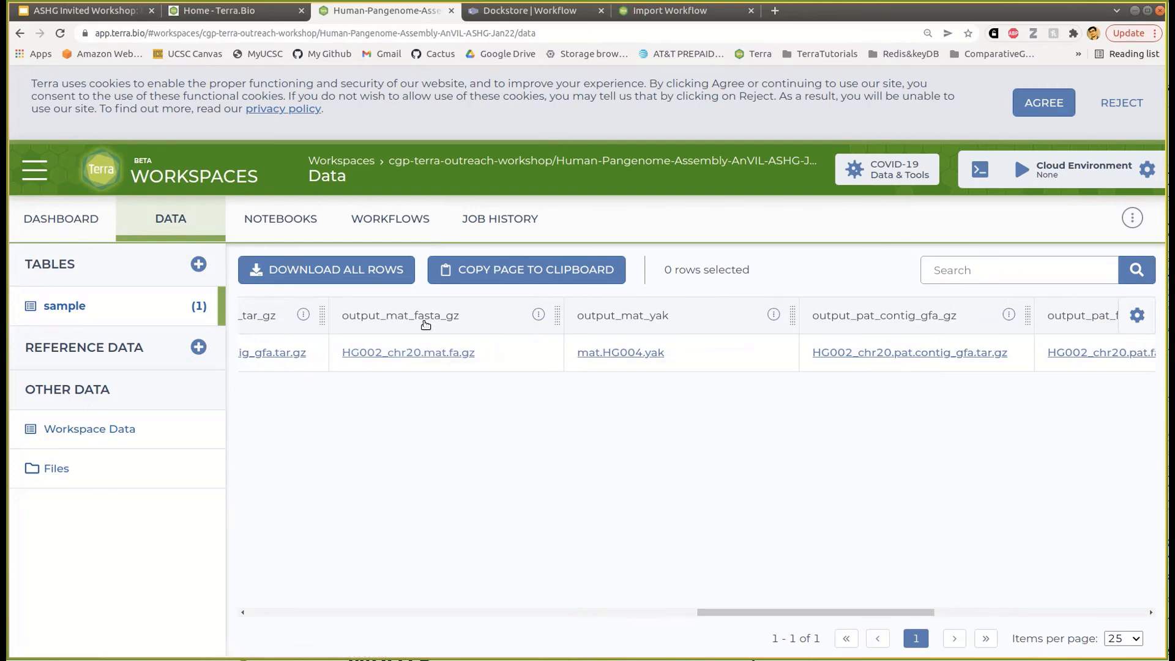
left_click(422, 353)
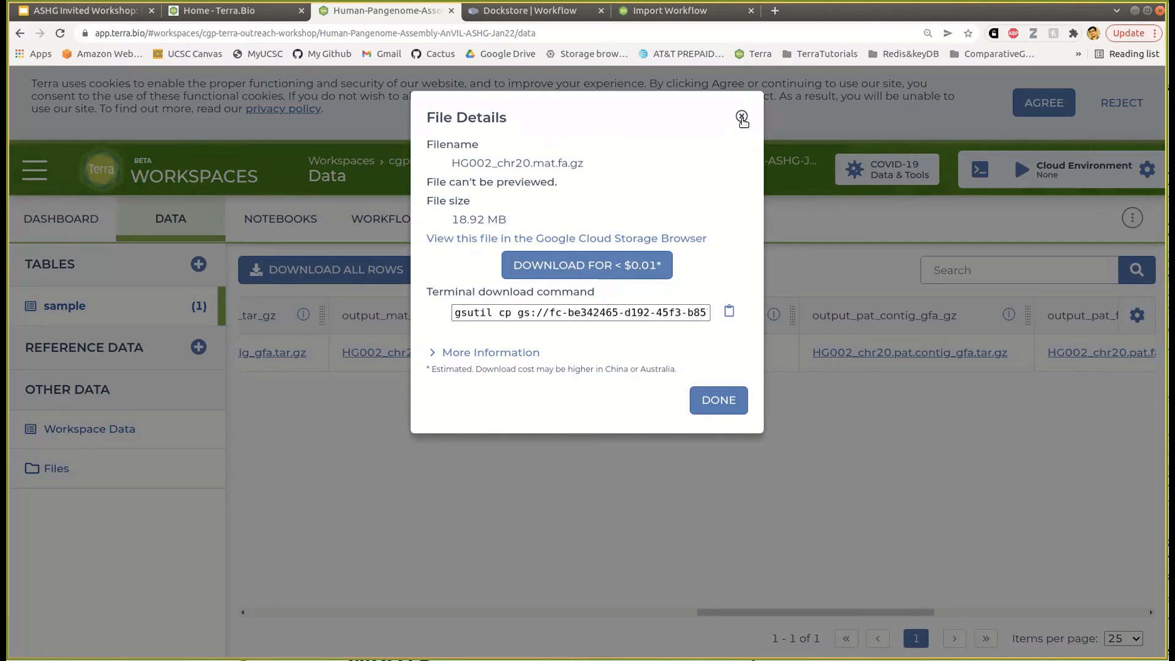
left_click(742, 116)
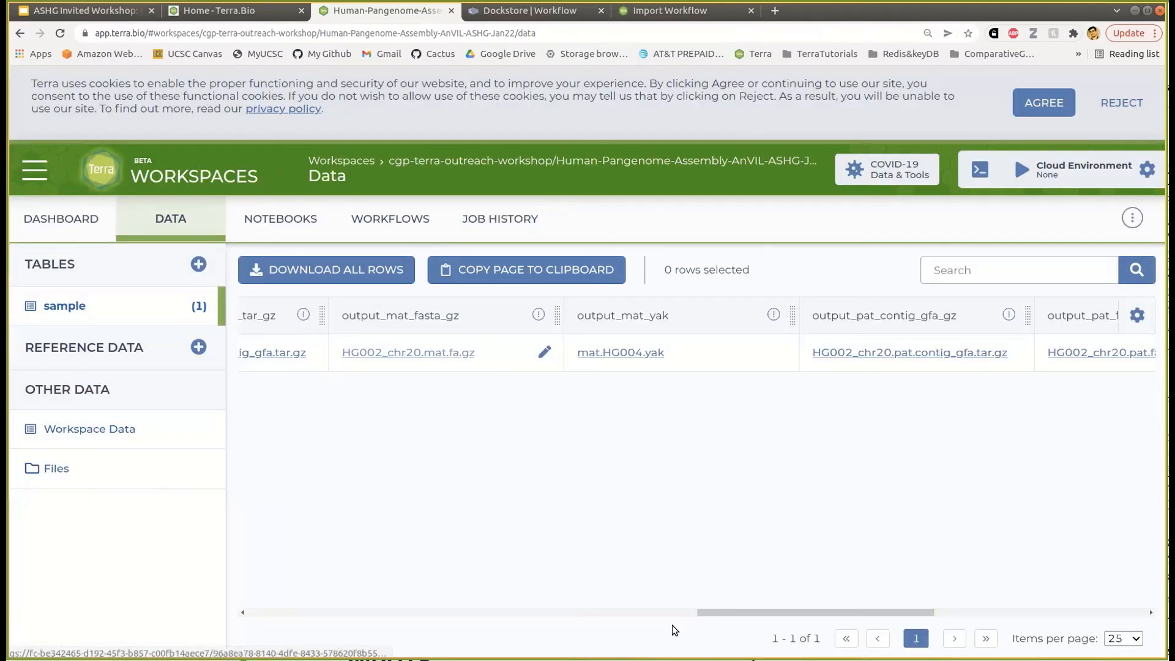